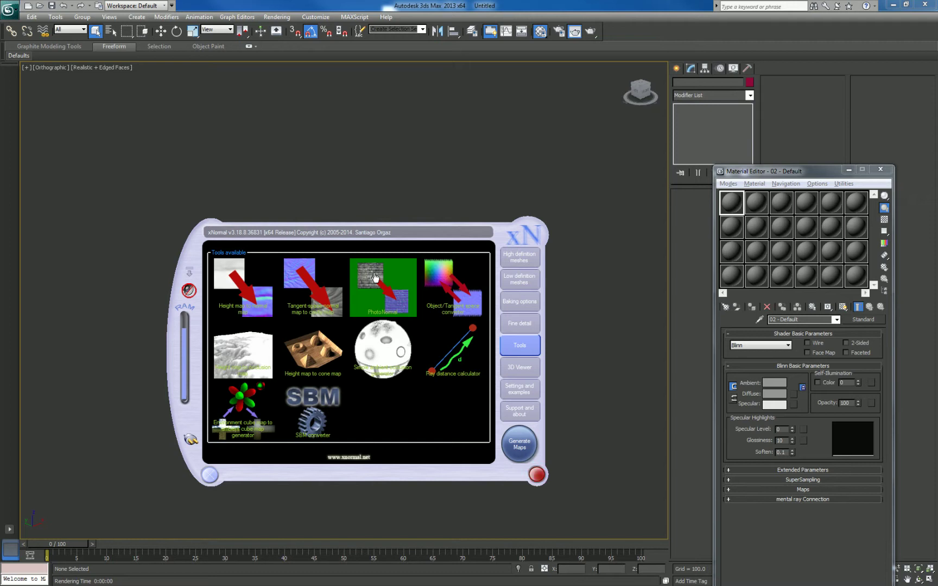
Move the xNormal window out of the way, then show the grid and switch the viewport to the front view
{"action": "left_click_drag", "start_coordinate": [444, 227], "coordinate": [0, 233]}
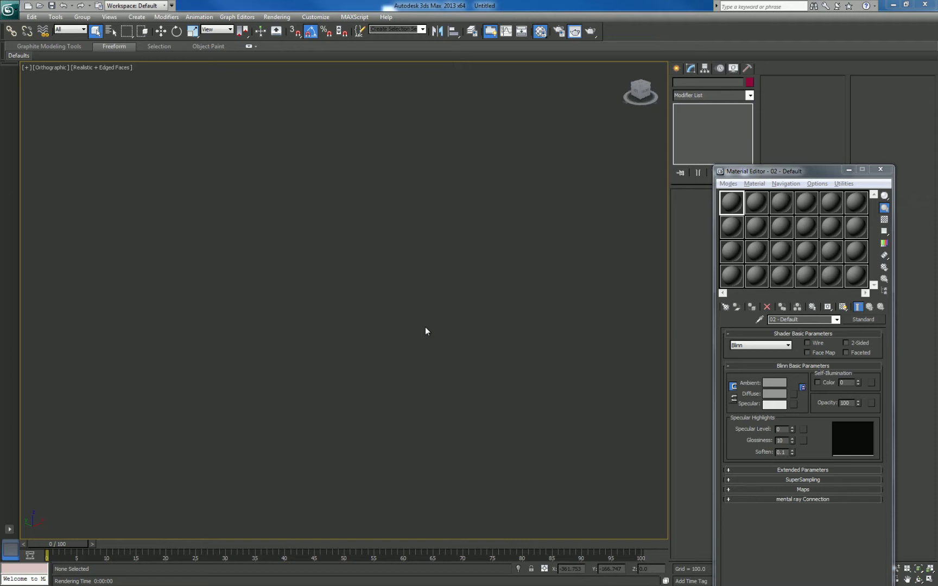
{"action": "middle_click_drag", "start_coordinate": [392, 284], "coordinate": [401, 300]}
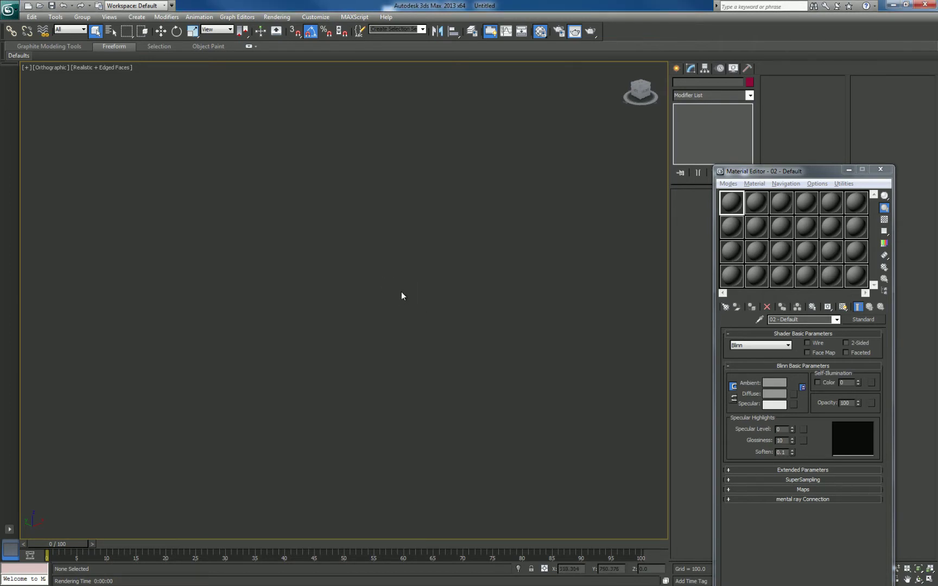
{"action": "key", "text": "g"}
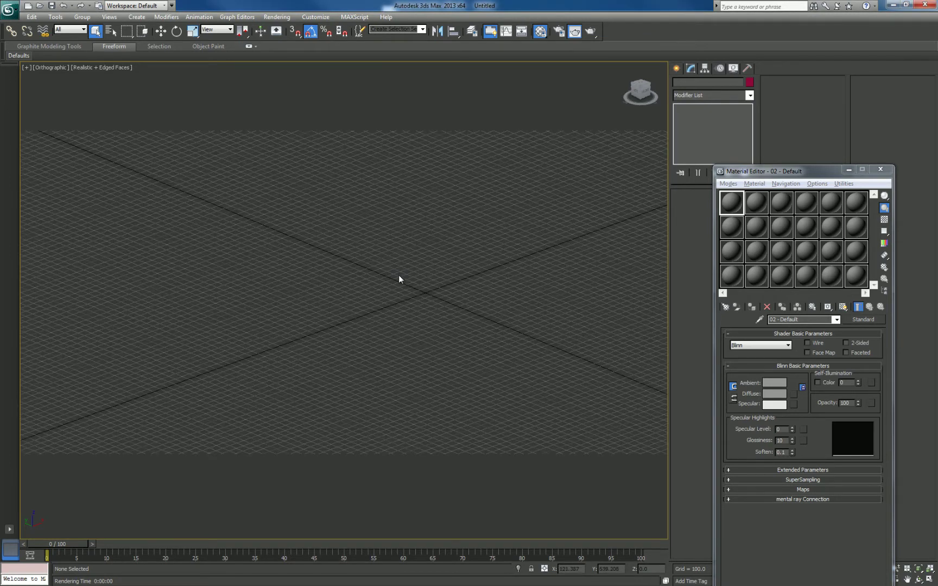
{"action": "key", "text": "f"}
{"action": "middle_click_drag", "start_coordinate": [460, 304], "coordinate": [421, 299]}
{"action": "scroll", "coordinate": [421, 278], "scroll_direction": "down", "scroll_amount": 1}
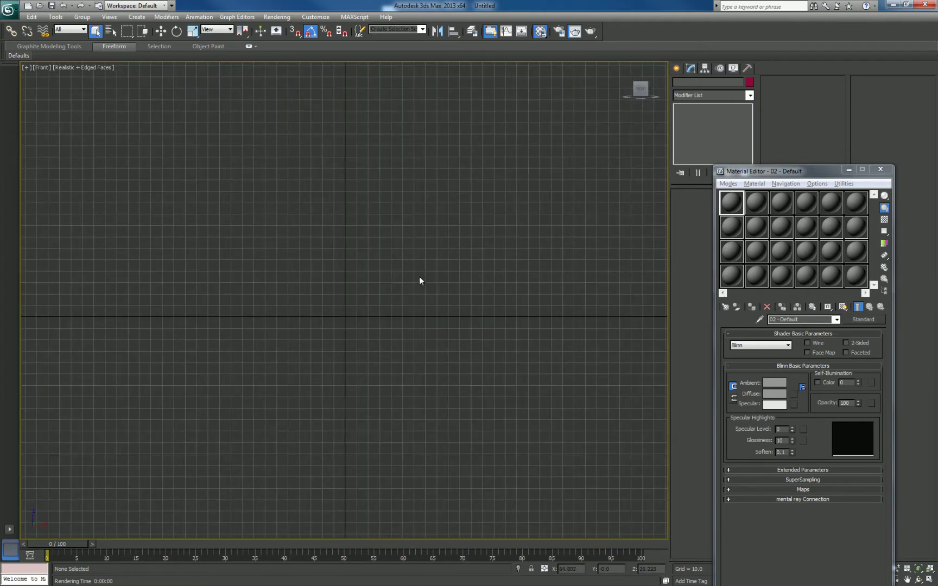
{"action": "middle_click_drag", "start_coordinate": [414, 284], "coordinate": [421, 299]}
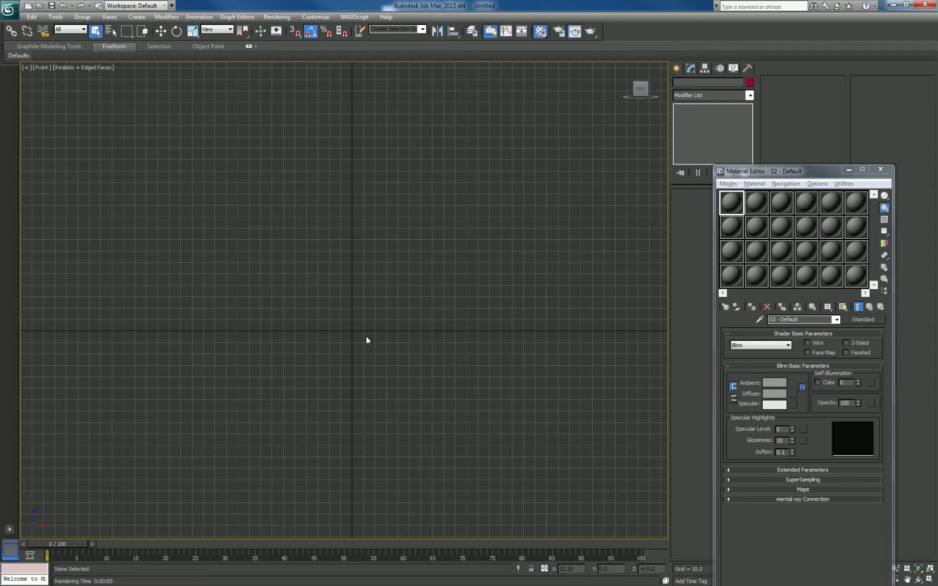
{"action": "middle_click_drag", "start_coordinate": [390, 289], "coordinate": [379, 296]}
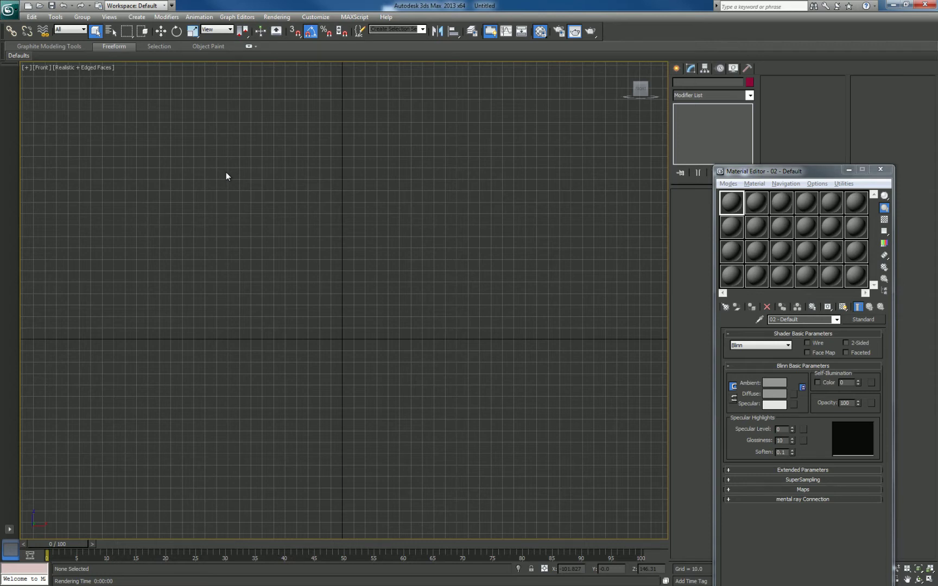
Draw a standard plane about 303 by 294 units in the front view and move the Material Editor aside
{"action": "left_click", "coordinate": [137, 16]}
{"action": "mouse_move", "coordinate": [157, 28]}
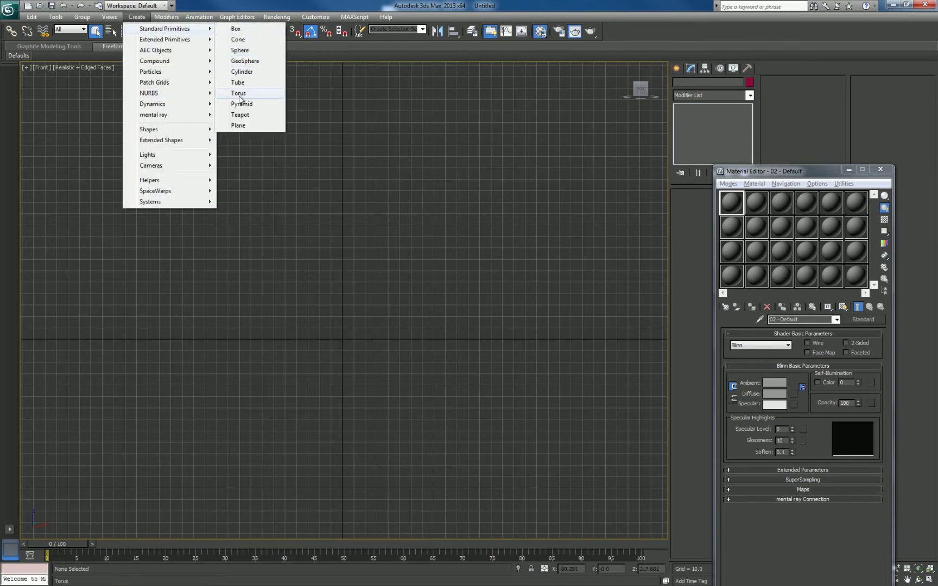
{"action": "left_click", "coordinate": [237, 126]}
{"action": "left_click_drag", "start_coordinate": [189, 101], "coordinate": [547, 446]}
{"action": "left_click_drag", "start_coordinate": [782, 172], "coordinate": [846, 176]}
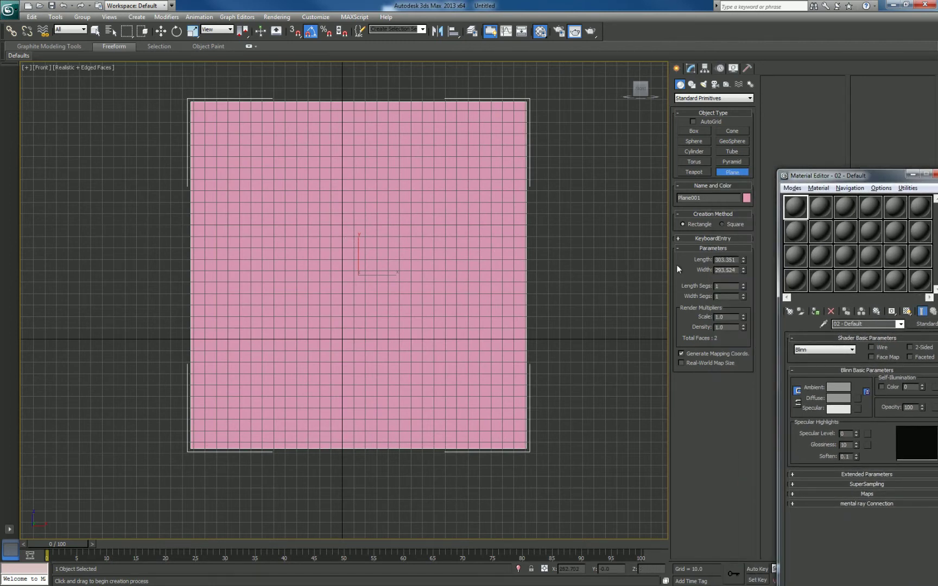
Set the plane's length and width to 2048 each
{"action": "left_click_drag", "start_coordinate": [737, 260], "coordinate": [709, 267]}
{"action": "type", "text": "2048"}
{"action": "key", "text": "Return"}
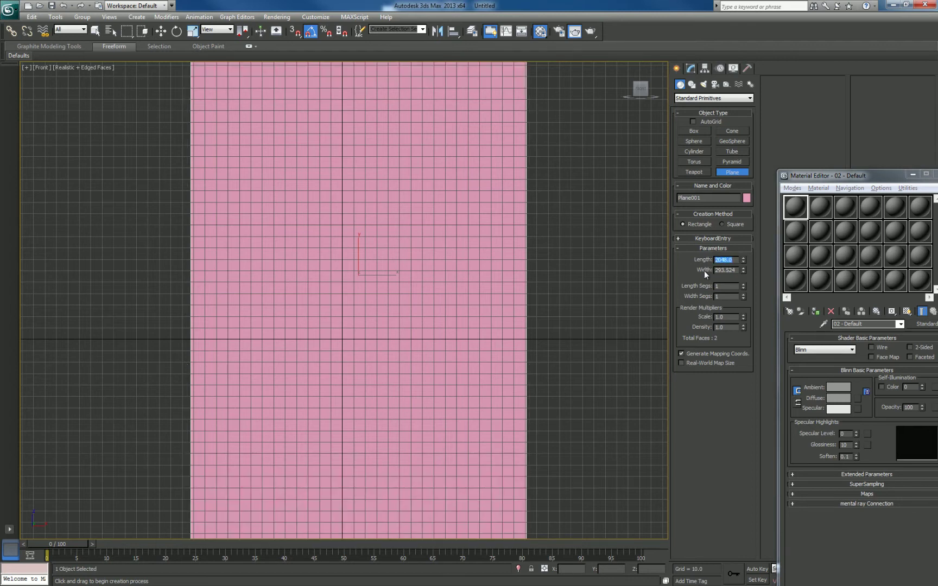
{"action": "double_click", "coordinate": [737, 270]}
{"action": "type", "text": "2048"}
{"action": "key", "text": "Return"}
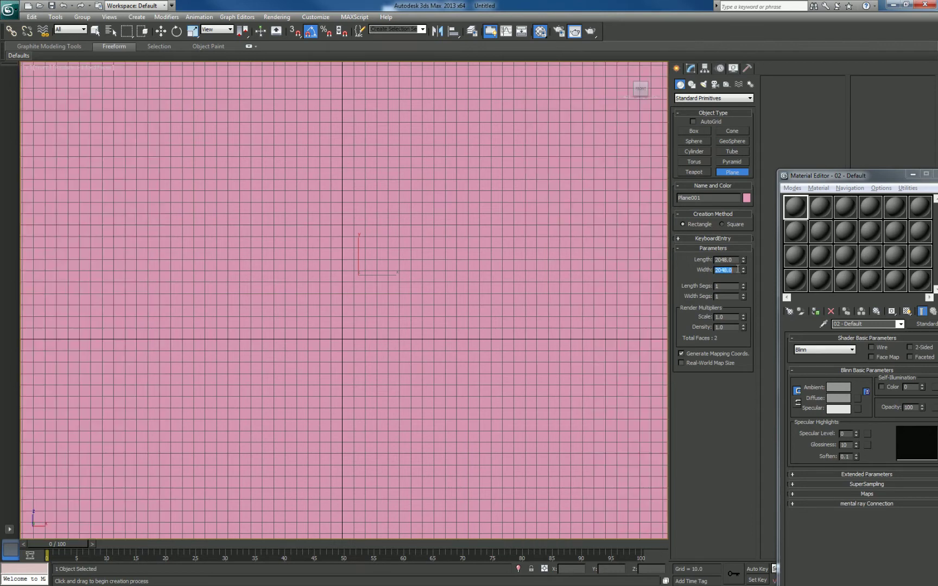
{"action": "scroll", "coordinate": [489, 283], "scroll_direction": "down", "scroll_amount": 4}
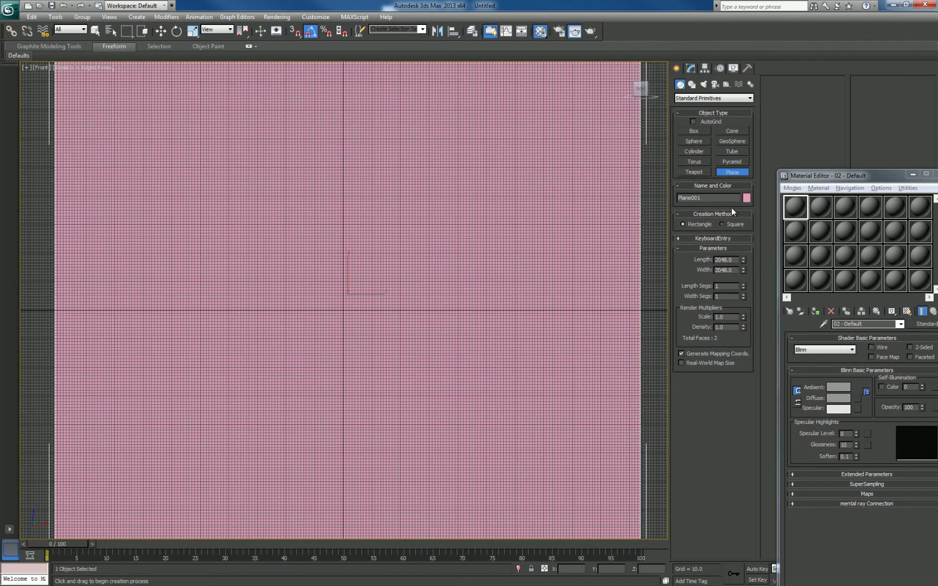
Change the plane's object color to dark grey and finish plane creation
{"action": "left_click", "coordinate": [747, 197]}
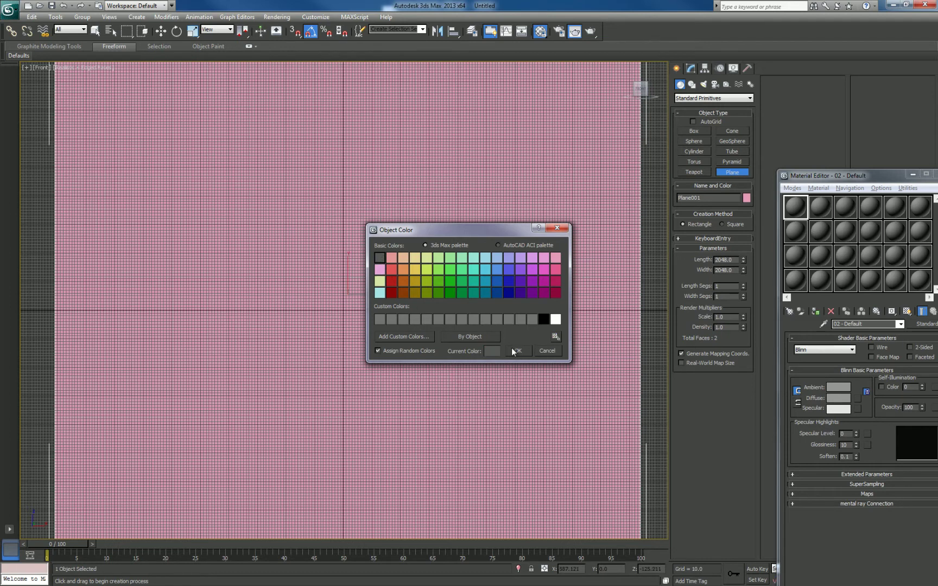
{"action": "left_click", "coordinate": [516, 351]}
{"action": "scroll", "coordinate": [444, 310], "scroll_direction": "down", "scroll_amount": 5}
{"action": "middle_click_drag", "start_coordinate": [456, 304], "coordinate": [465, 323]}
{"action": "right_click", "coordinate": [521, 250]}
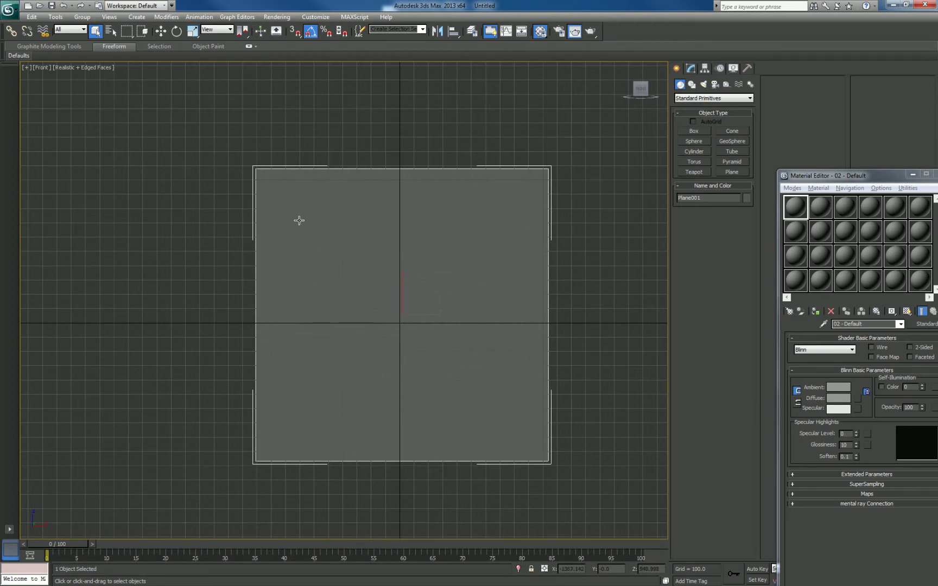
{"action": "middle_click_drag", "start_coordinate": [350, 245], "coordinate": [335, 232]}
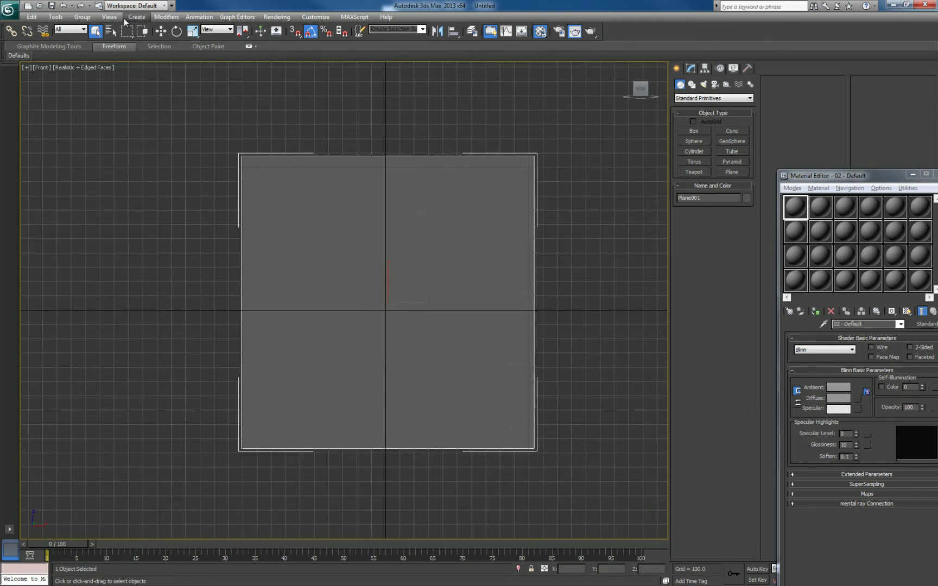
Draw a circle shape with a radius of about 420 and move it inside the plane's upper-left quarter
{"action": "left_click", "coordinate": [121, 18]}
{"action": "mouse_move", "coordinate": [137, 17]}
{"action": "mouse_move", "coordinate": [159, 132]}
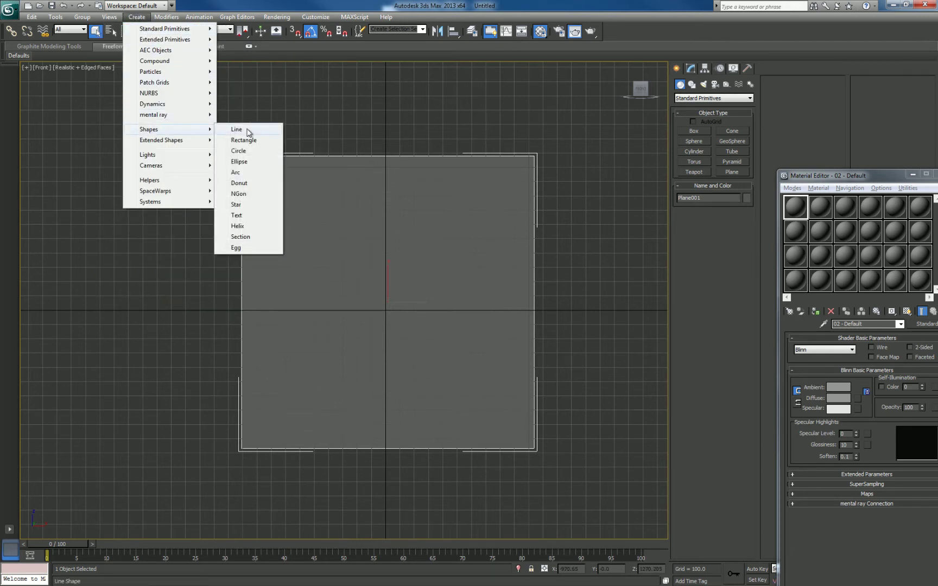
{"action": "left_click", "coordinate": [239, 151]}
{"action": "left_click_drag", "start_coordinate": [267, 181], "coordinate": [311, 227]}
{"action": "right_click", "coordinate": [287, 177]}
{"action": "right_click", "coordinate": [275, 168]}
{"action": "left_click", "coordinate": [315, 178]}
{"action": "left_click_drag", "start_coordinate": [272, 174], "coordinate": [324, 230]}
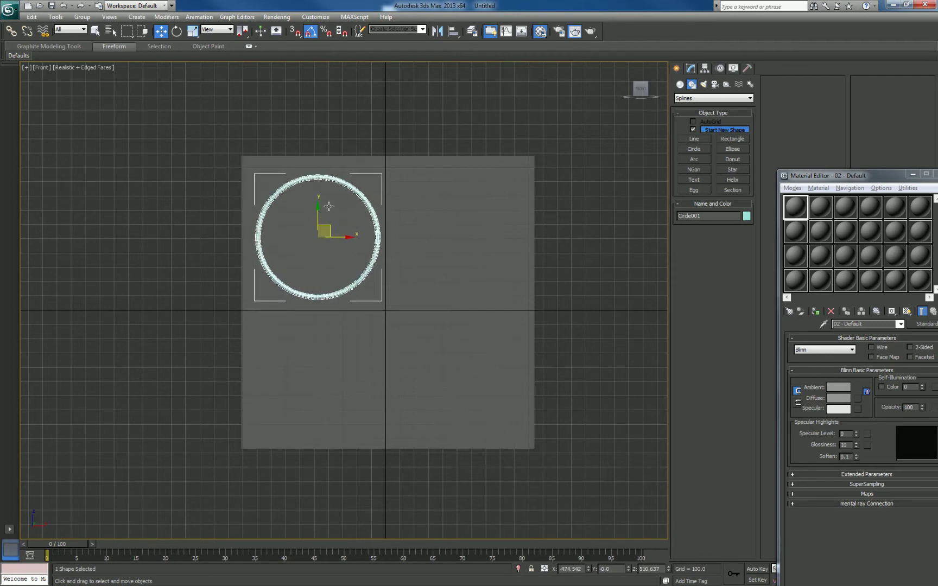
Keep the circle enabled in renderer and viewport and set its radial thickness to 35
{"action": "left_click", "coordinate": [694, 71]}
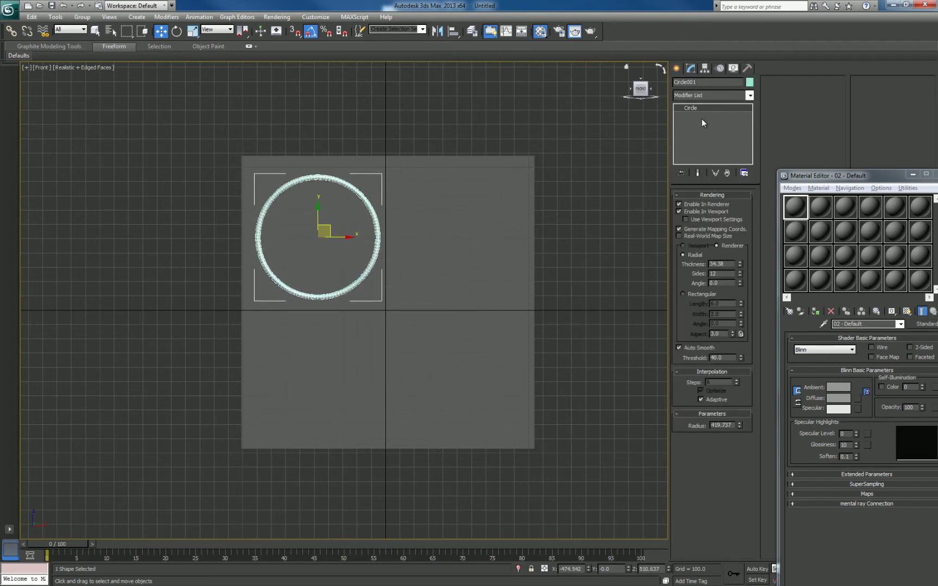
{"action": "left_click", "coordinate": [679, 204]}
{"action": "left_click", "coordinate": [679, 211]}
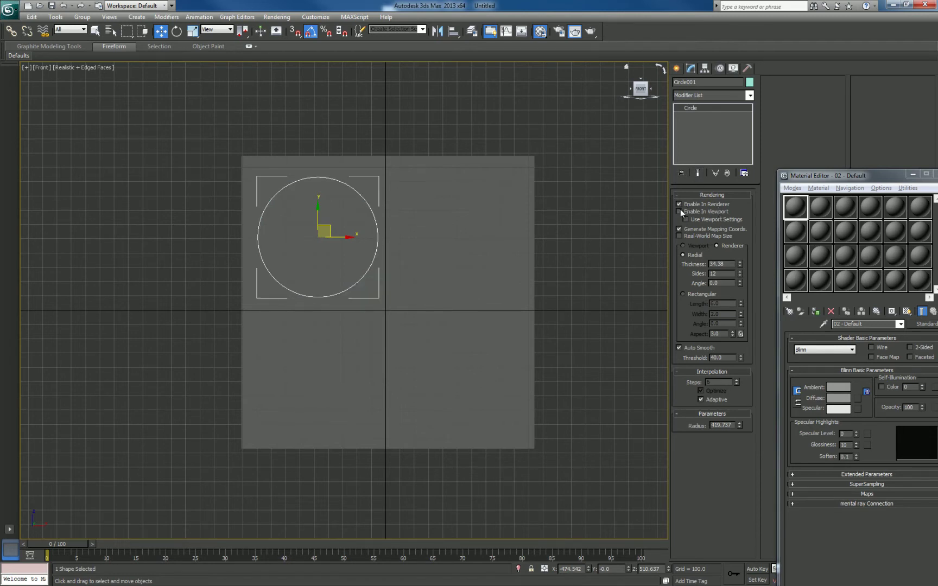
{"action": "left_click", "coordinate": [679, 211]}
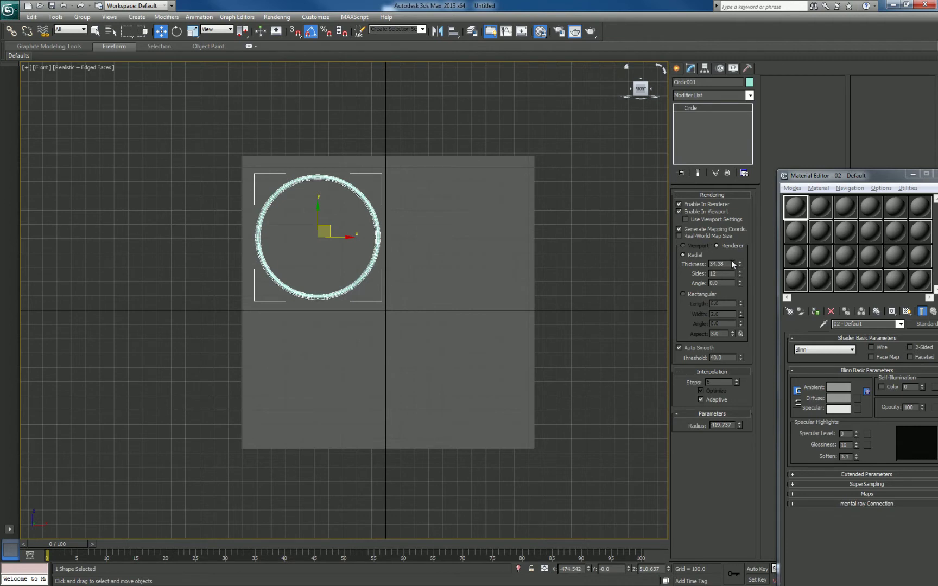
{"action": "left_click_drag", "start_coordinate": [730, 264], "coordinate": [696, 273]}
{"action": "type", "text": "35"}
{"action": "key", "text": "Return"}
Toggle the circle's Adaptive interpolation off and on to compare the ring's segmentation
{"action": "middle_click_drag", "start_coordinate": [400, 327], "coordinate": [411, 354]}
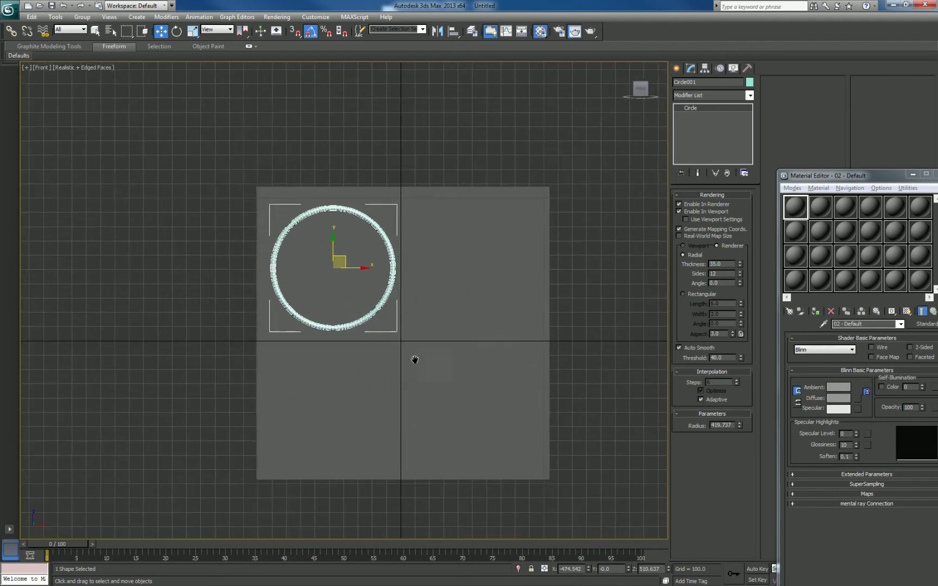
{"action": "scroll", "coordinate": [418, 363], "scroll_direction": "up", "scroll_amount": 2}
{"action": "scroll", "coordinate": [426, 372], "scroll_direction": "up", "scroll_amount": 4}
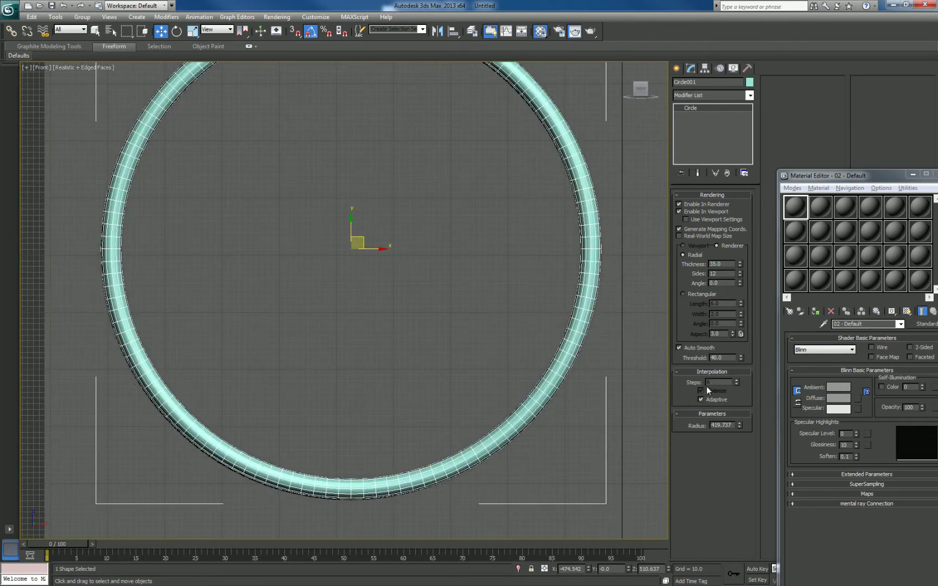
{"action": "left_click", "coordinate": [701, 400]}
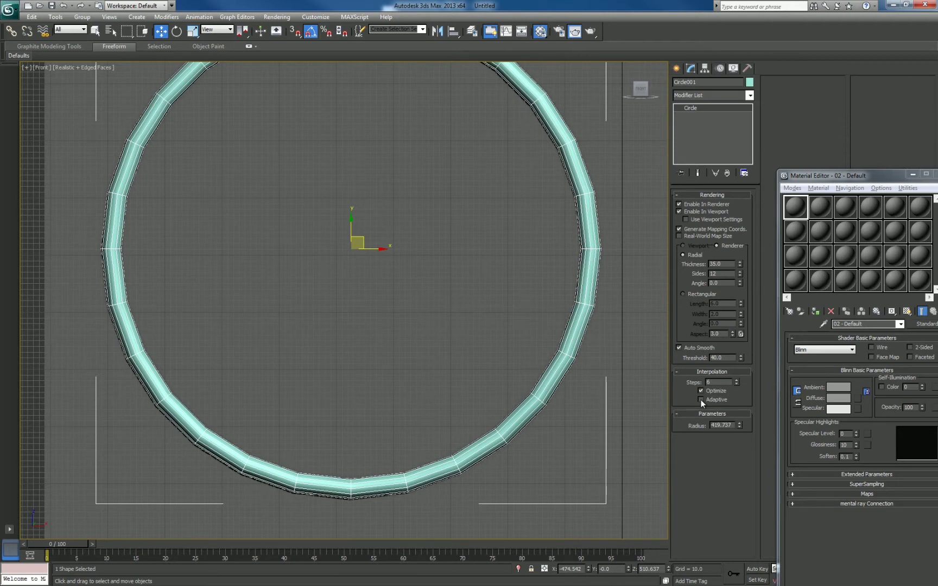
{"action": "left_click", "coordinate": [701, 400]}
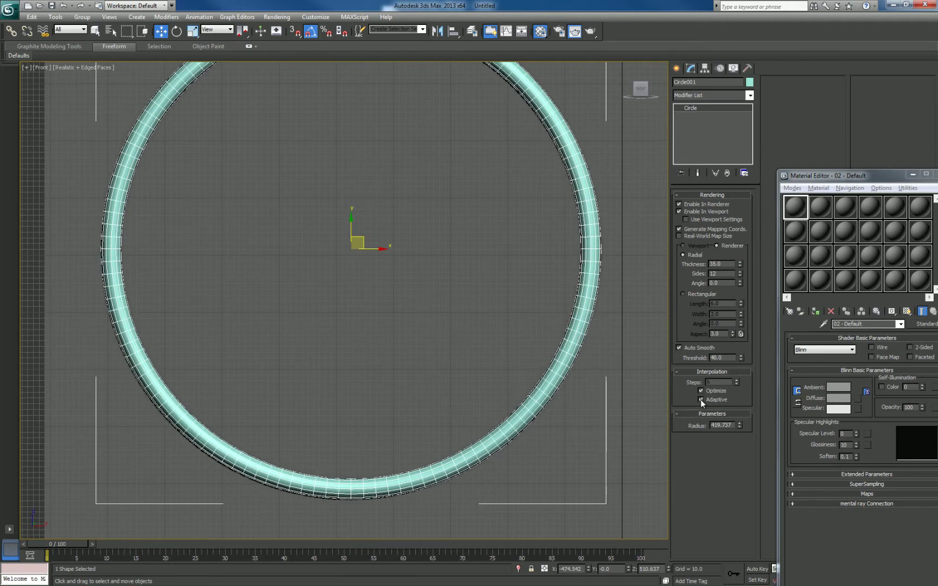
{"action": "left_click", "coordinate": [701, 399]}
{"action": "left_click", "coordinate": [701, 400]}
{"action": "left_click", "coordinate": [701, 399]}
{"action": "left_click", "coordinate": [701, 400]}
Clone the circle into the plane's lower-right quarter, diagonally opposite the first one
{"action": "scroll", "coordinate": [434, 342], "scroll_direction": "down", "scroll_amount": 5}
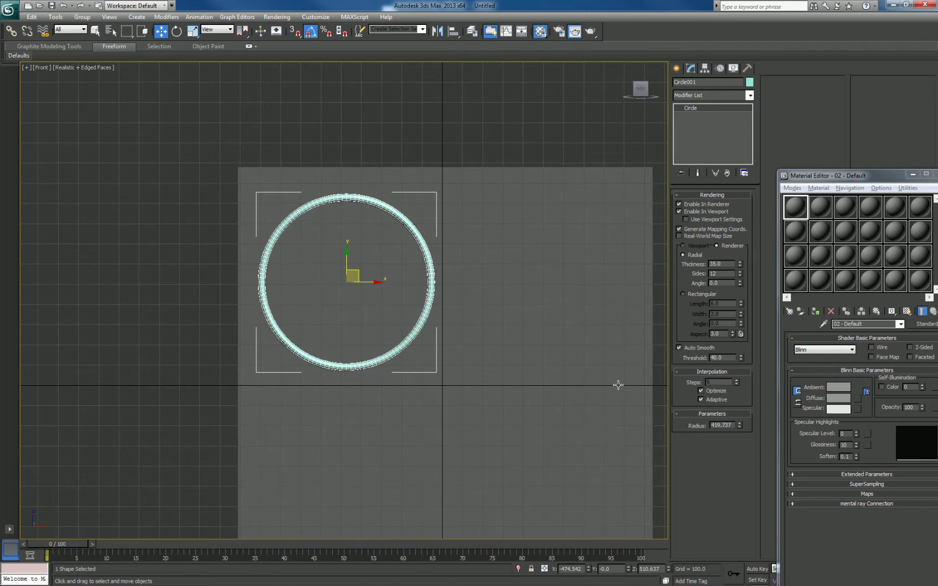
{"action": "middle_click_drag", "start_coordinate": [338, 266], "coordinate": [342, 255]}
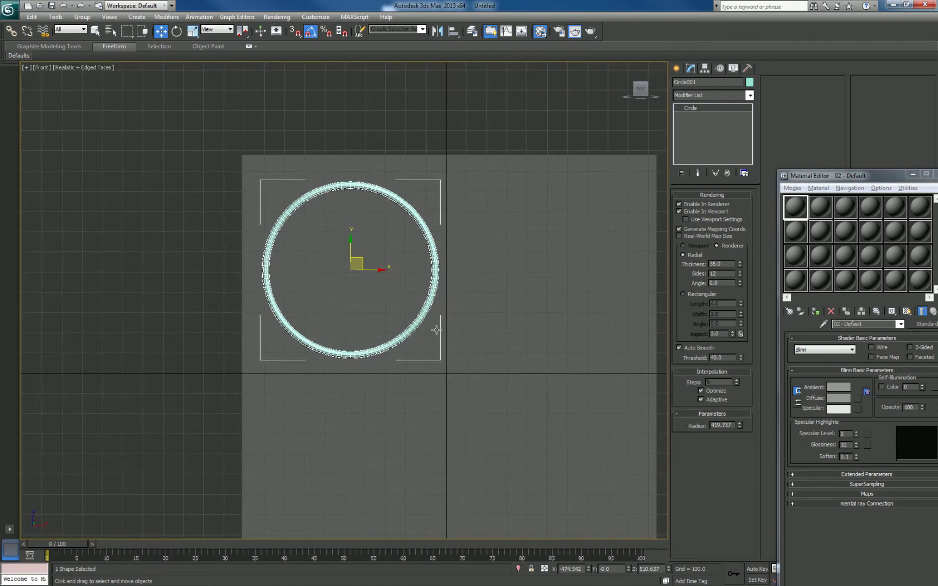
{"action": "middle_click_drag", "start_coordinate": [395, 304], "coordinate": [401, 288]}
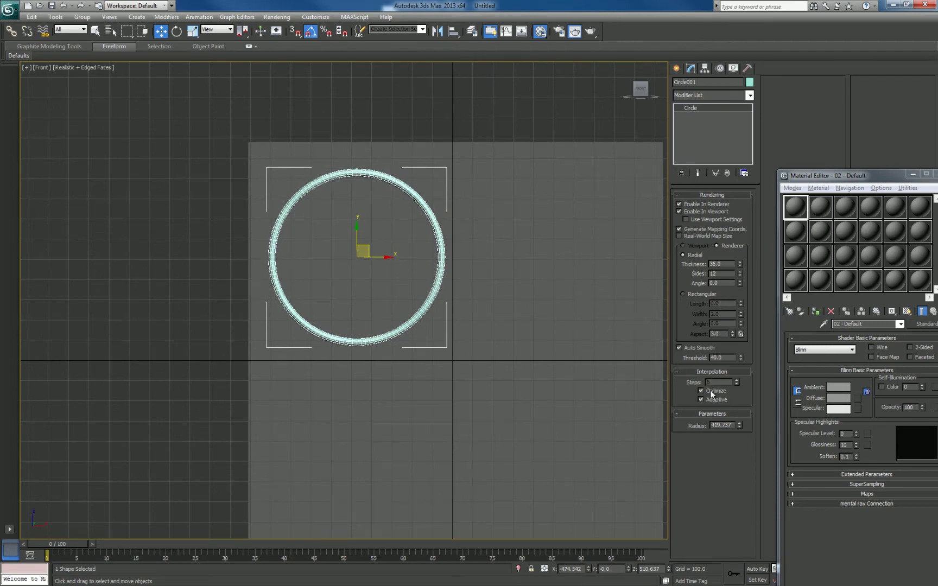
{"action": "middle_click_drag", "start_coordinate": [370, 307], "coordinate": [362, 309]}
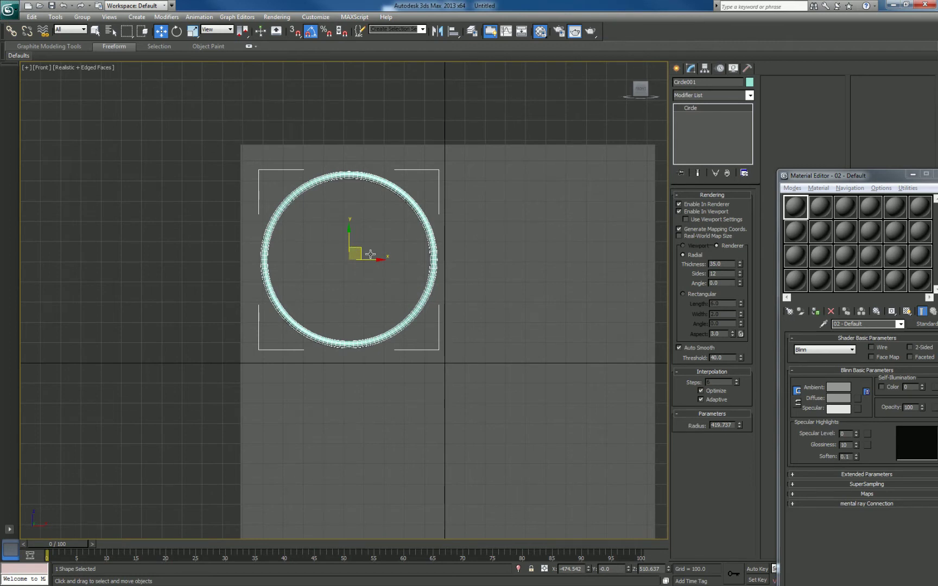
{"action": "middle_click_drag", "start_coordinate": [443, 288], "coordinate": [409, 268]}
{"action": "mouse_move", "coordinate": [343, 233]}
{"action": "left_mouse_down", "text": "shift"}
{"action": "mouse_move", "coordinate": [478, 456]}
{"action": "mouse_move", "coordinate": [512, 427]}
{"action": "left_mouse_up", "text": "shift"}
{"action": "left_click", "coordinate": [467, 340]}
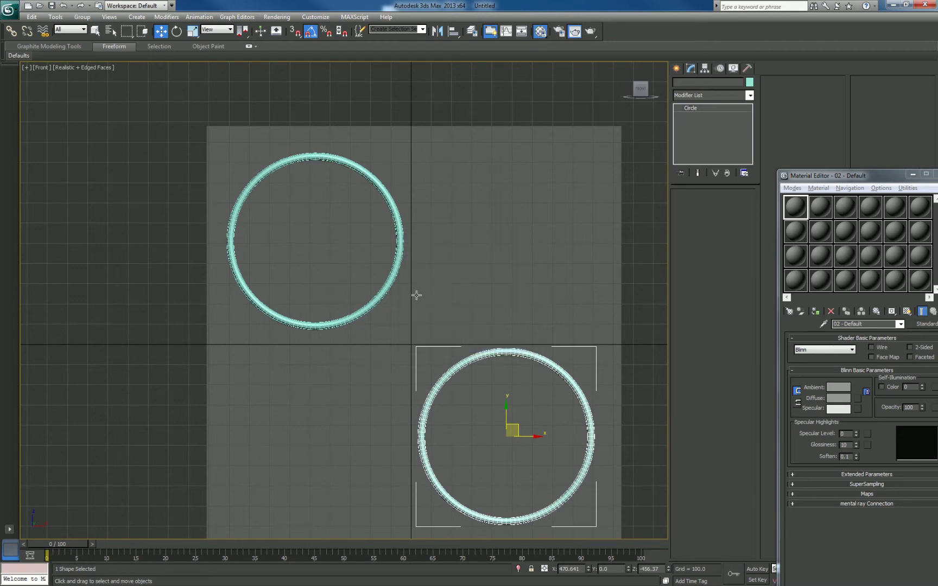
Select the plane behind the circles and rename it as canvas
{"action": "left_click", "coordinate": [383, 282]}
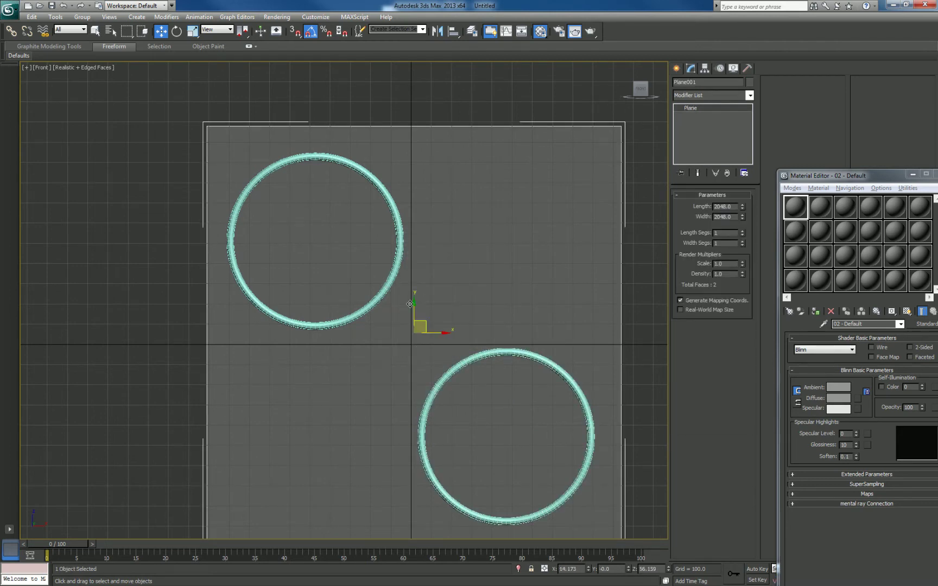
{"action": "scroll", "coordinate": [453, 348], "scroll_direction": "down", "scroll_amount": 2}
{"action": "middle_click_drag", "start_coordinate": [469, 313], "coordinate": [514, 330]}
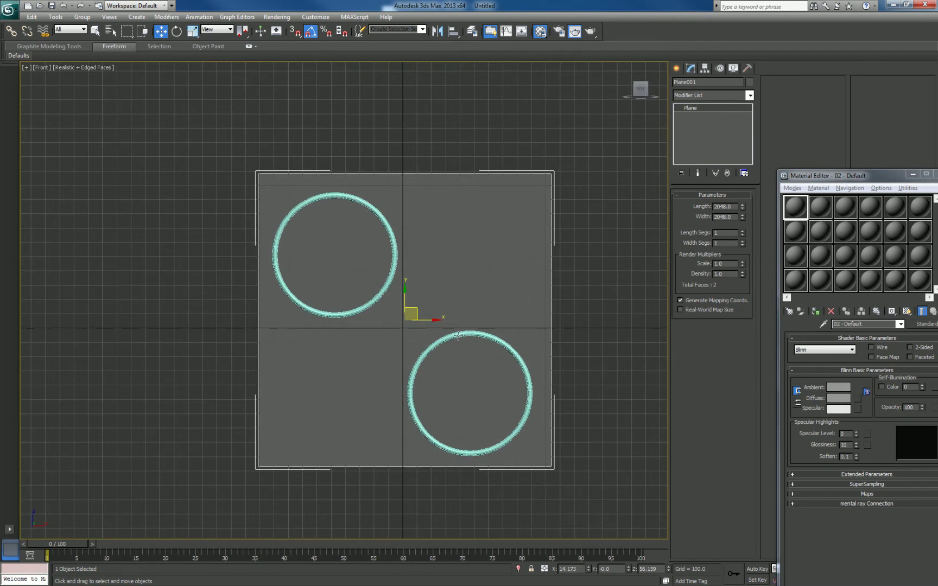
{"action": "middle_click_drag", "start_coordinate": [435, 337], "coordinate": [502, 432], "text": "alt"}
{"action": "scroll", "coordinate": [501, 425], "scroll_direction": "up", "scroll_amount": 10}
{"action": "middle_click_drag", "start_coordinate": [564, 384], "coordinate": [328, 361]}
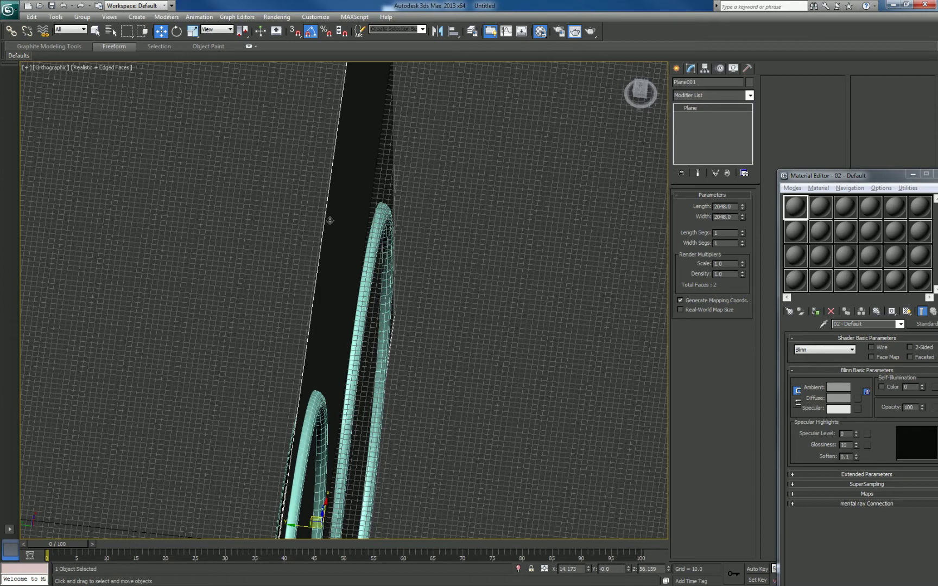
{"action": "left_click", "coordinate": [685, 82]}
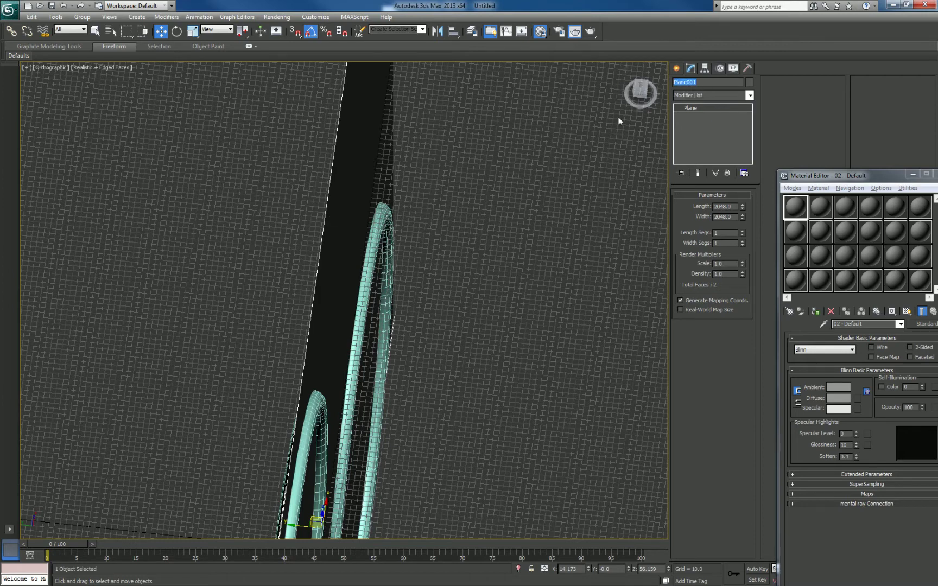
{"action": "type", "text": "canvas"}
Examine how the rings sit against the canvas plane from angled and top views
{"action": "middle_click_drag", "start_coordinate": [436, 320], "coordinate": [398, 307], "text": "alt"}
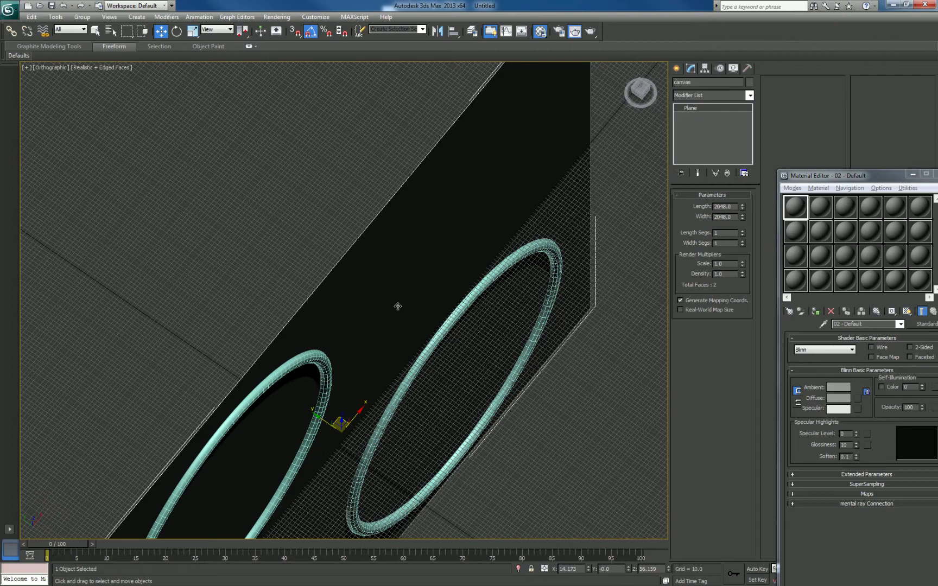
{"action": "middle_click_drag", "start_coordinate": [373, 312], "coordinate": [396, 328], "text": "alt"}
{"action": "left_click", "coordinate": [362, 360]}
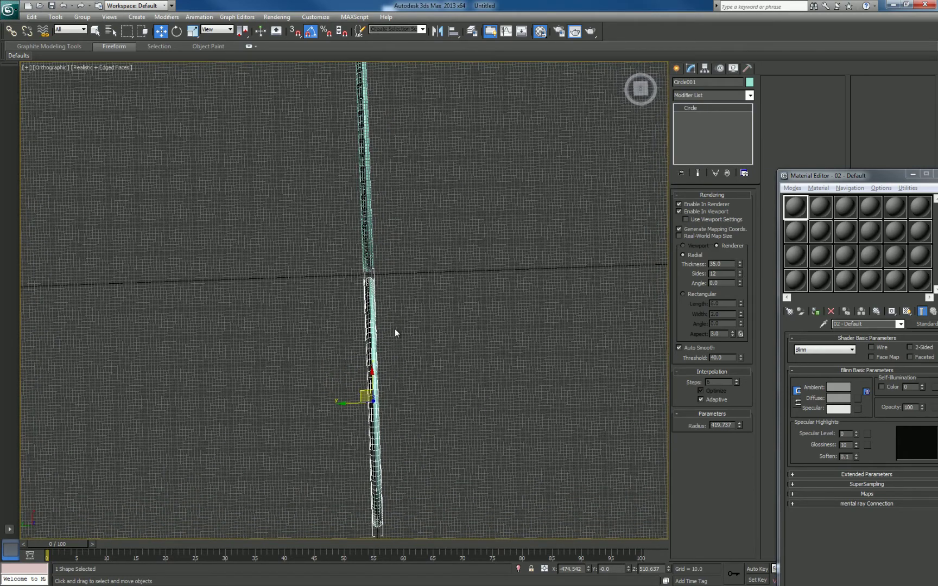
{"action": "key", "text": "t"}
{"action": "scroll", "coordinate": [395, 318], "scroll_direction": "down", "scroll_amount": 5}
{"action": "scroll", "coordinate": [565, 299], "scroll_direction": "up", "scroll_amount": 2}
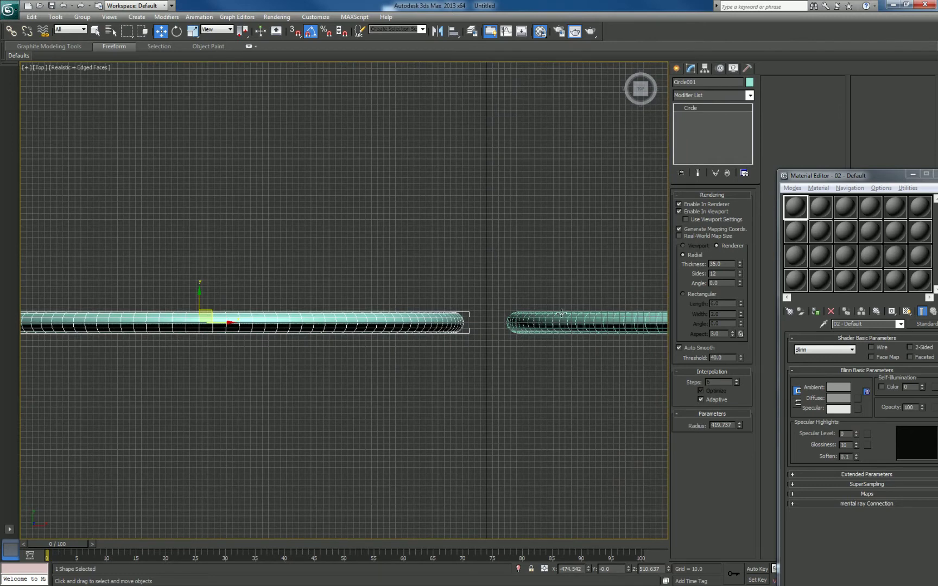
{"action": "right_click", "coordinate": [464, 294]}
{"action": "mouse_move", "coordinate": [429, 385]}
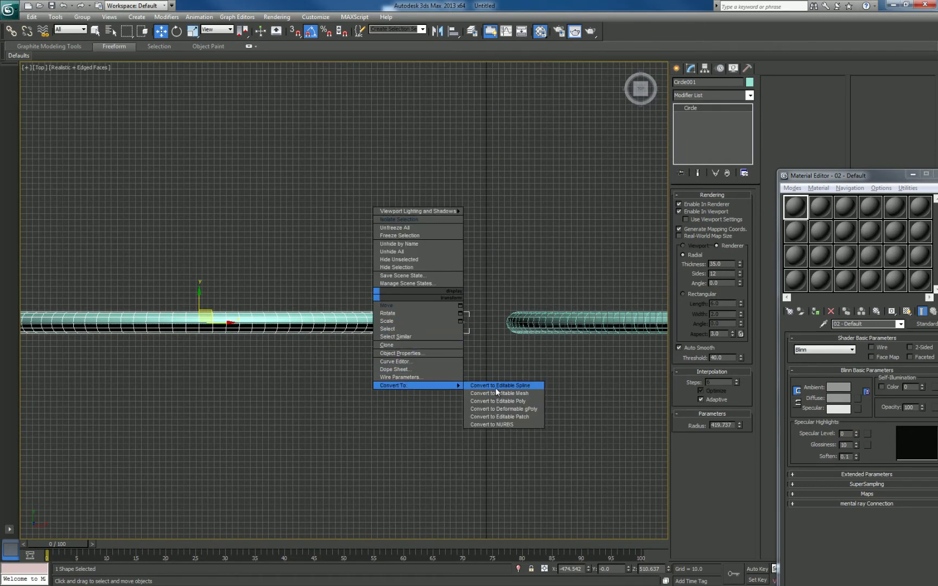
{"action": "left_click", "coordinate": [492, 386]}
{"action": "scroll", "coordinate": [549, 284], "scroll_direction": "down", "scroll_amount": 3}
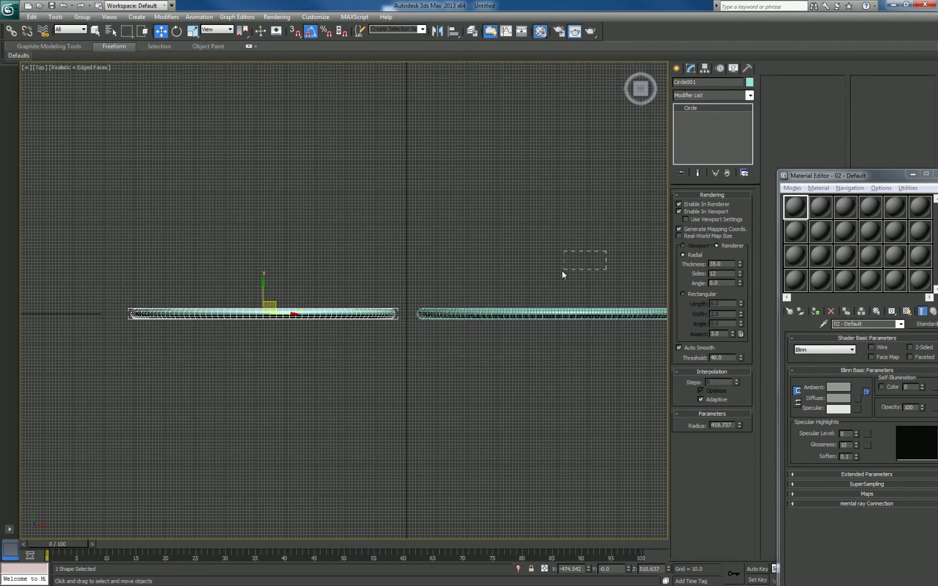
{"action": "left_click_drag", "start_coordinate": [565, 269], "coordinate": [564, 269]}
Select the canvas plane and both circles and convert them all to Editable Poly
{"action": "middle_click_drag", "start_coordinate": [432, 369], "coordinate": [462, 353], "text": "alt"}
{"action": "key", "text": "ctrl+a"}
{"action": "right_click", "coordinate": [469, 335]}
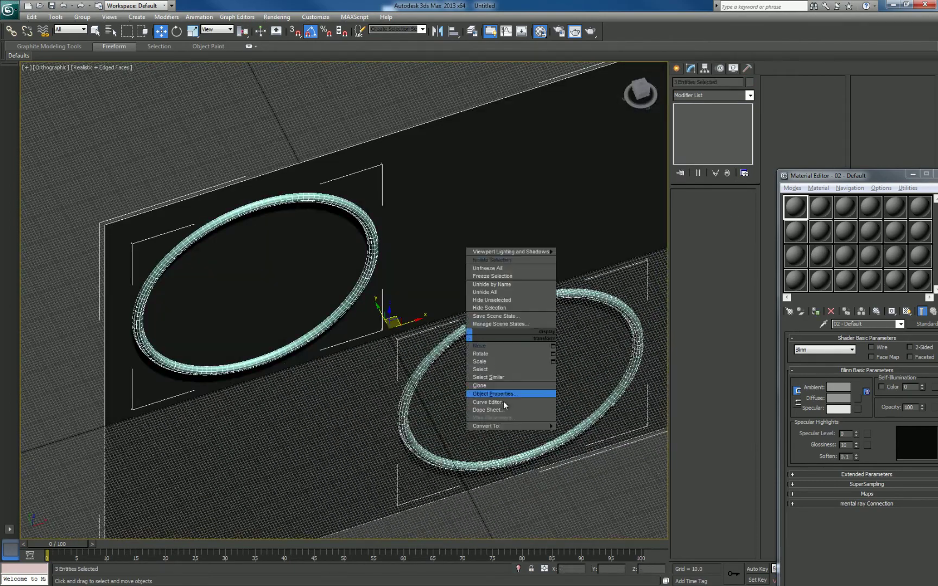
{"action": "mouse_move", "coordinate": [487, 426]}
{"action": "left_click", "coordinate": [572, 433]}
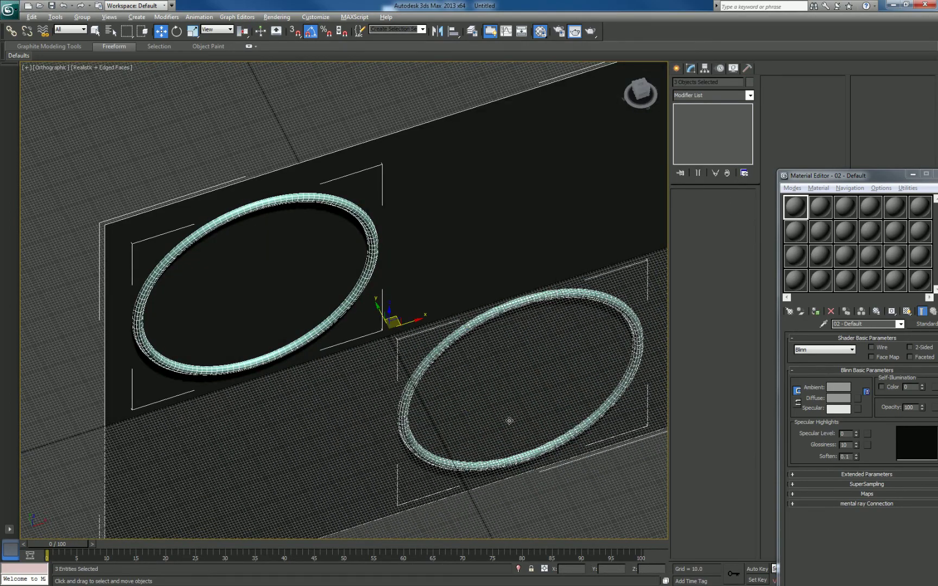
Attach the second ring to the first so both rings form a single object
{"action": "key", "text": "t"}
{"action": "left_click", "coordinate": [521, 266]}
{"action": "left_click", "coordinate": [320, 300]}
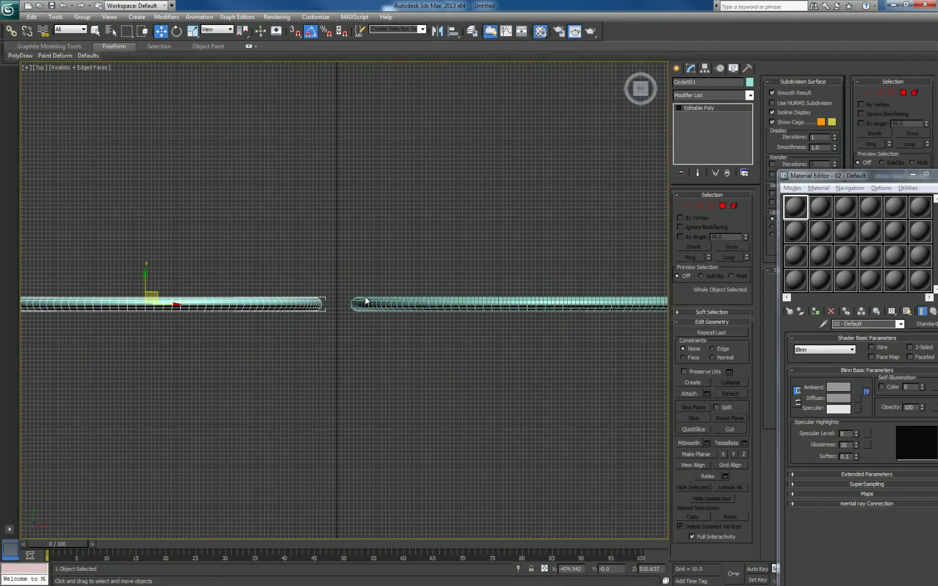
{"action": "left_click", "coordinate": [691, 395]}
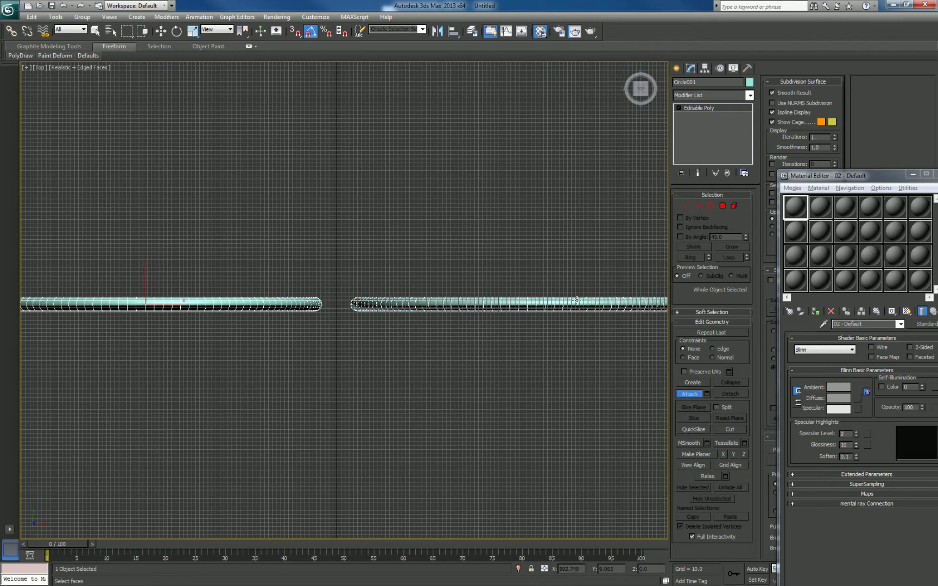
{"action": "left_click", "coordinate": [611, 305]}
Delete the polygons of both rings that lie behind the canvas plane
{"action": "left_click", "coordinate": [723, 206]}
{"action": "scroll", "coordinate": [426, 388], "scroll_direction": "down", "scroll_amount": 2}
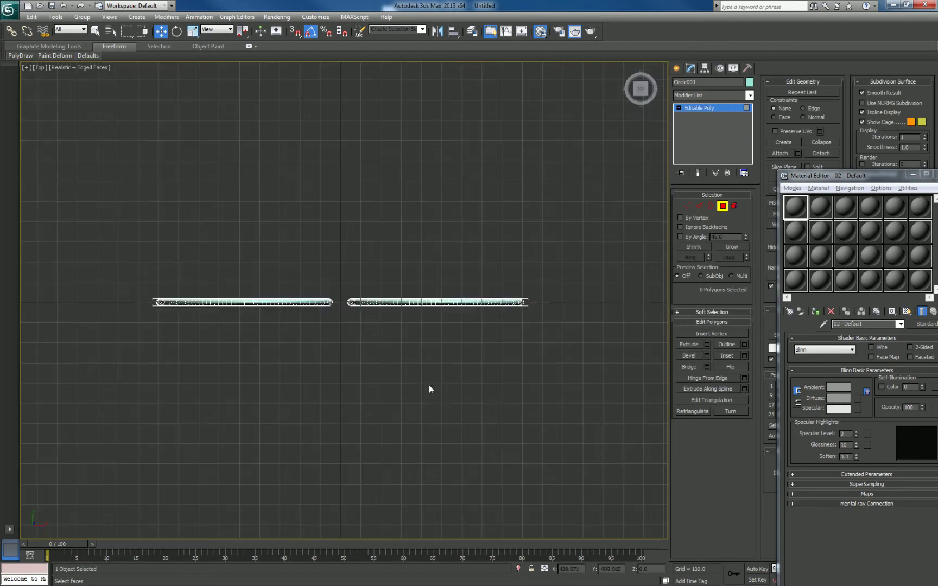
{"action": "left_click_drag", "start_coordinate": [595, 259], "coordinate": [130, 301]}
{"action": "left_click", "coordinate": [170, 325]}
{"action": "middle_click_drag", "start_coordinate": [170, 325], "coordinate": [252, 265], "text": "alt"}
{"action": "left_click", "coordinate": [723, 207]}
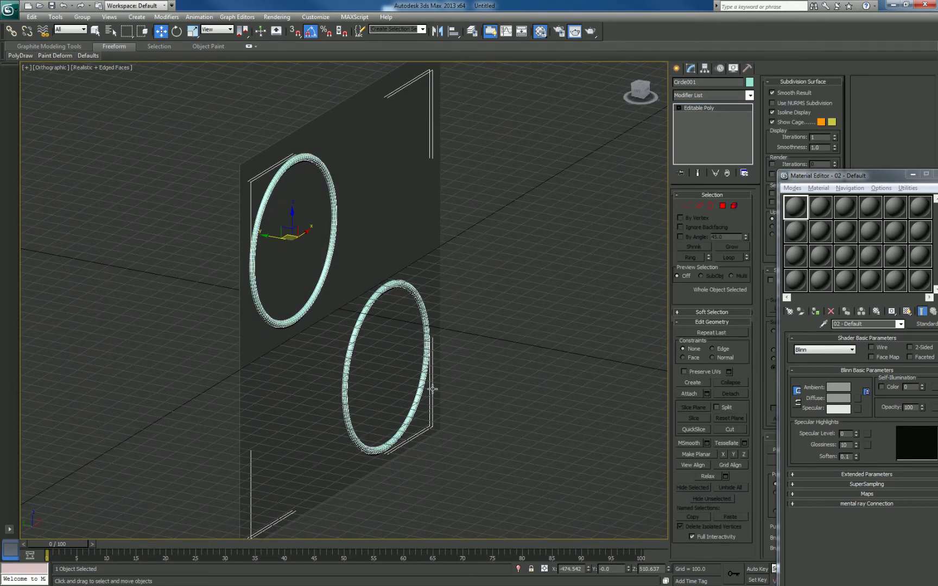
Render the rings on the canvas from an angled perspective view and close the rendered frame
{"action": "key", "text": "f"}
{"action": "scroll", "coordinate": [368, 352], "scroll_direction": "up", "scroll_amount": 5}
{"action": "scroll", "coordinate": [371, 352], "scroll_direction": "down", "scroll_amount": 10}
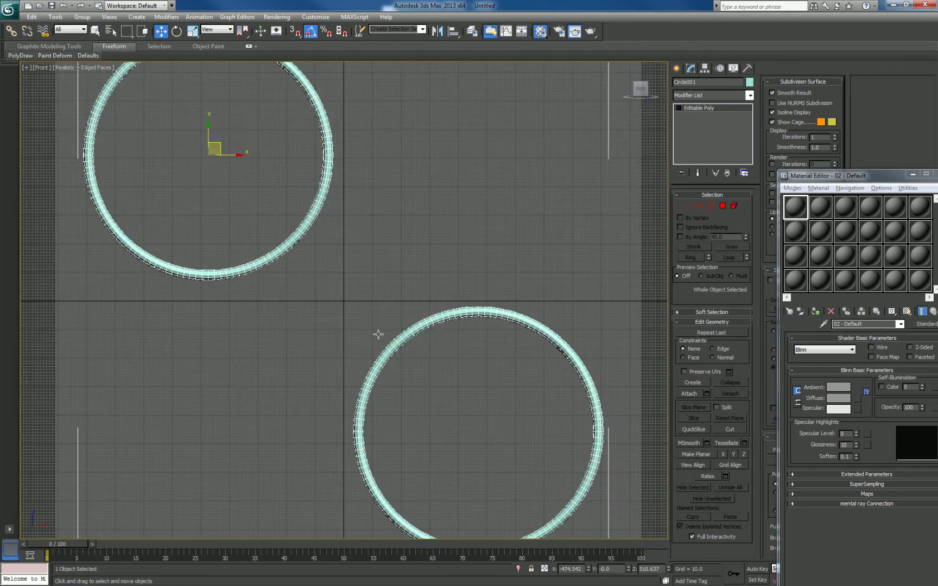
{"action": "key", "text": "p"}
{"action": "middle_click_drag", "start_coordinate": [364, 341], "coordinate": [417, 391], "text": "alt"}
{"action": "left_click", "coordinate": [575, 31]}
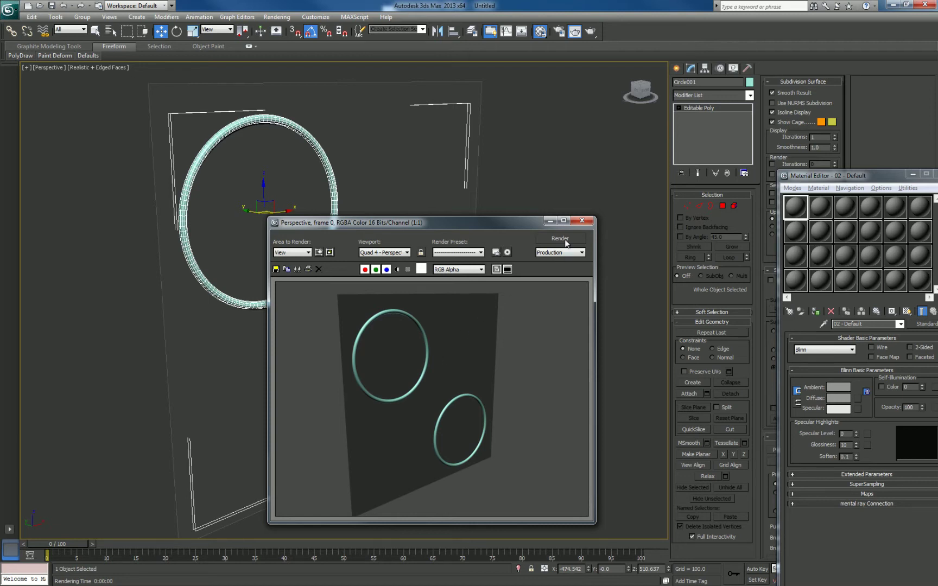
{"action": "left_click", "coordinate": [585, 221]}
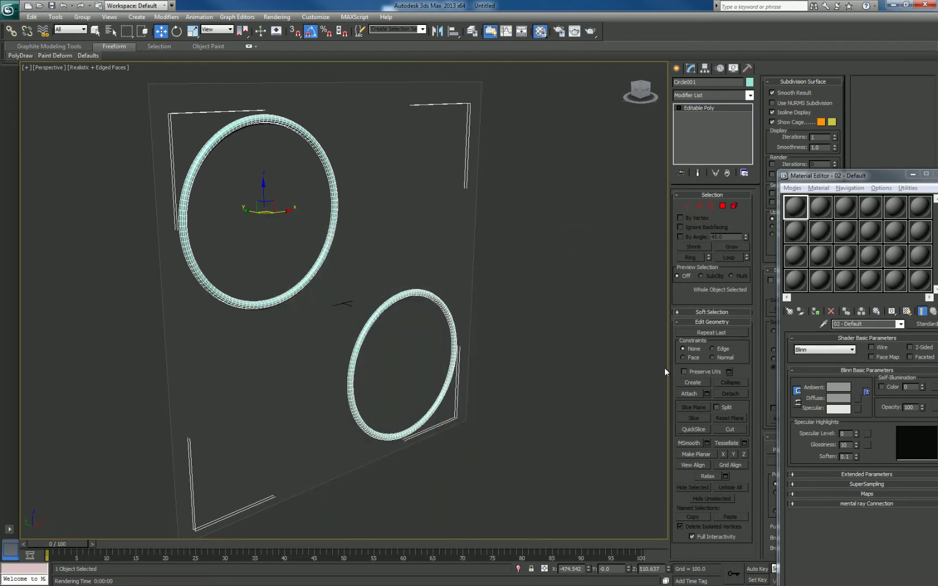
Attach the combined rings object to canvas so the plane and rings become one mesh
{"action": "left_click", "coordinate": [707, 395]}
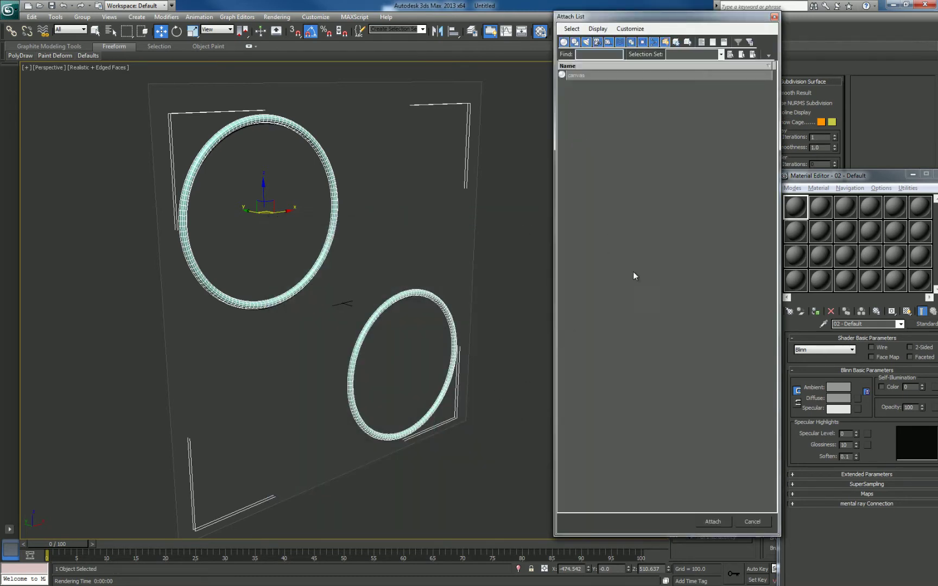
{"action": "left_click", "coordinate": [753, 522]}
{"action": "left_click", "coordinate": [402, 454]}
{"action": "left_click", "coordinate": [249, 187]}
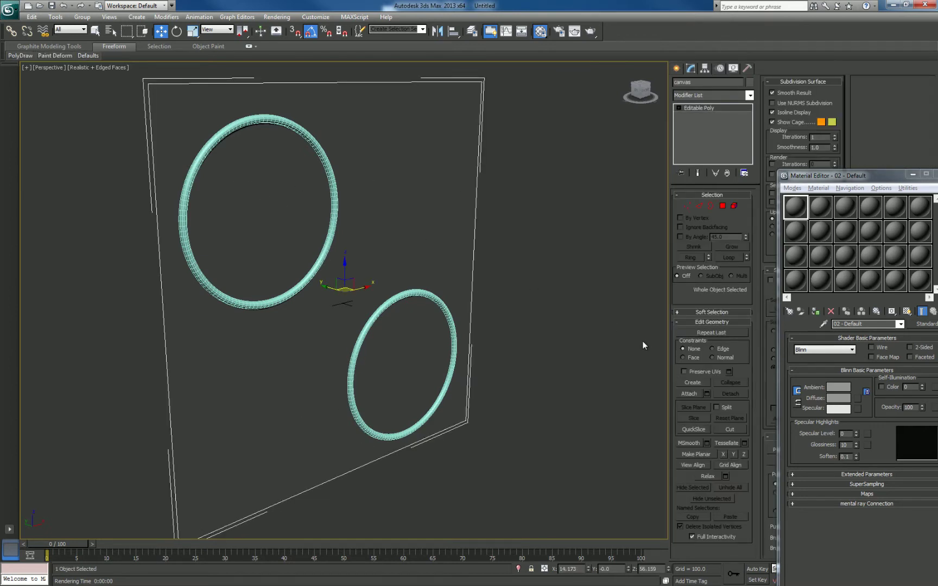
{"action": "left_click", "coordinate": [706, 394]}
{"action": "left_click", "coordinate": [581, 75]}
{"action": "left_click", "coordinate": [712, 522]}
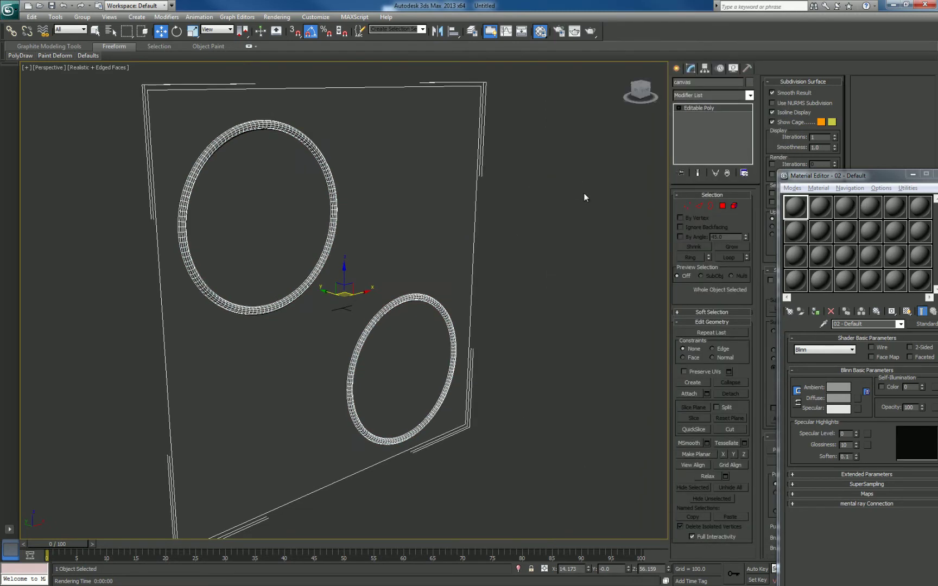
Render the attached canvas and rings in perspective, compare the image with the model, and close the rendered frame
{"action": "left_click", "coordinate": [591, 32]}
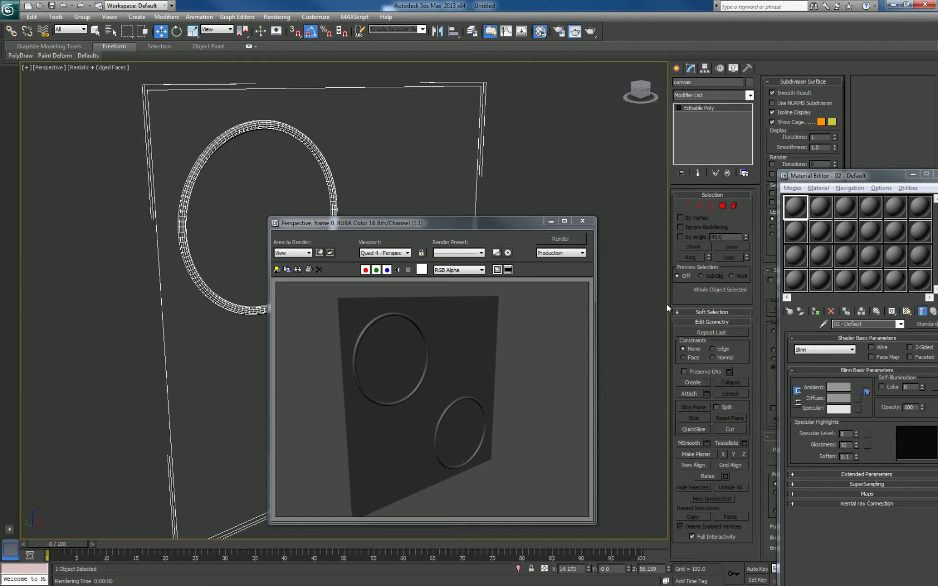
{"action": "left_click_drag", "start_coordinate": [490, 225], "coordinate": [269, 237]}
{"action": "middle_click_drag", "start_coordinate": [463, 231], "coordinate": [535, 245]}
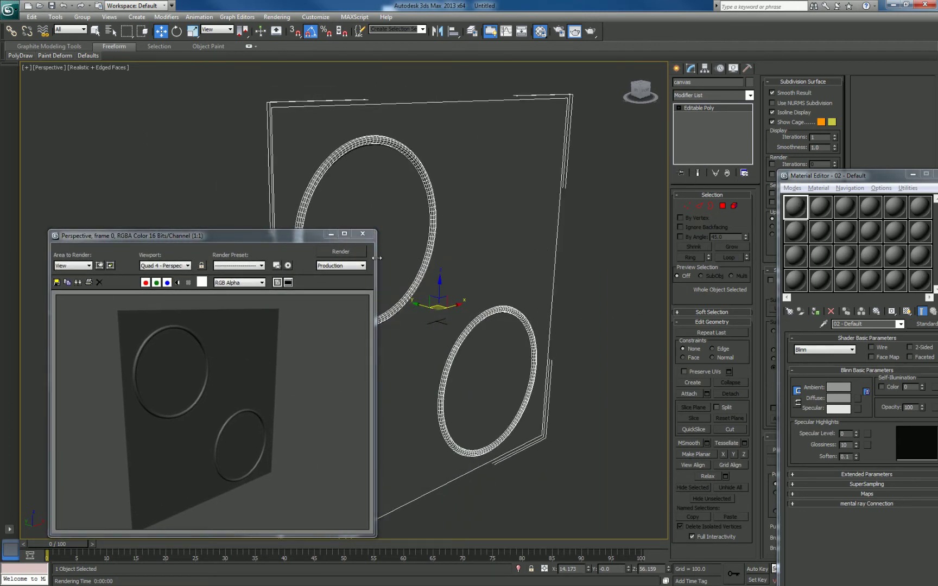
{"action": "left_click", "coordinate": [362, 235]}
{"action": "mouse_move", "coordinate": [465, 289]}
{"action": "middle_mouse_down", "text": "alt"}
{"action": "mouse_move", "coordinate": [492, 313]}
{"action": "mouse_move", "coordinate": [460, 310]}
{"action": "mouse_move", "coordinate": [482, 332]}
{"action": "mouse_move", "coordinate": [505, 300]}
{"action": "mouse_move", "coordinate": [505, 308]}
{"action": "middle_mouse_up", "text": "alt"}
{"action": "scroll", "coordinate": [511, 304], "scroll_direction": "down", "scroll_amount": 4}
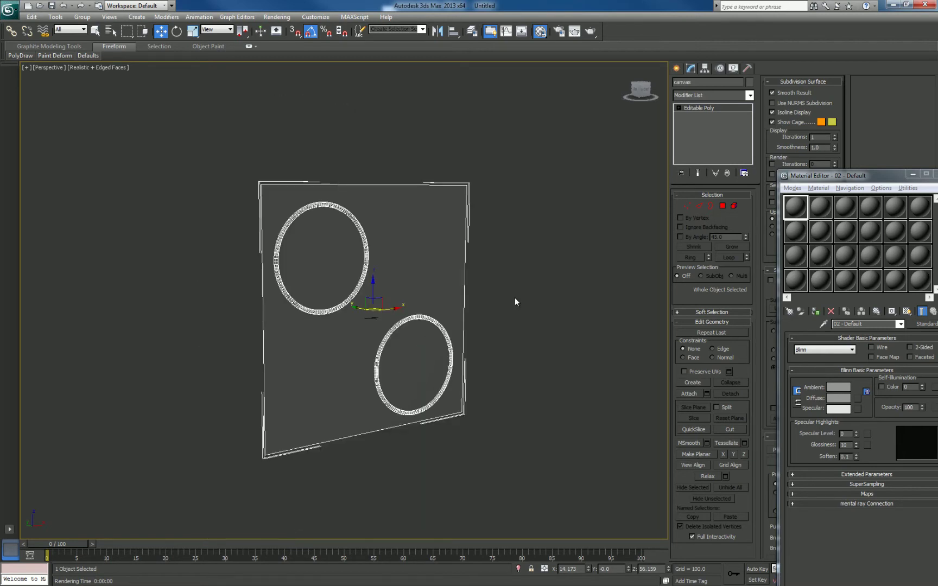
Add an Unwrap UVW modifier to canvas and open the UV editor to view its layout
{"action": "left_click", "coordinate": [749, 95]}
{"action": "left_click_drag", "start_coordinate": [751, 173], "coordinate": [752, 398]}
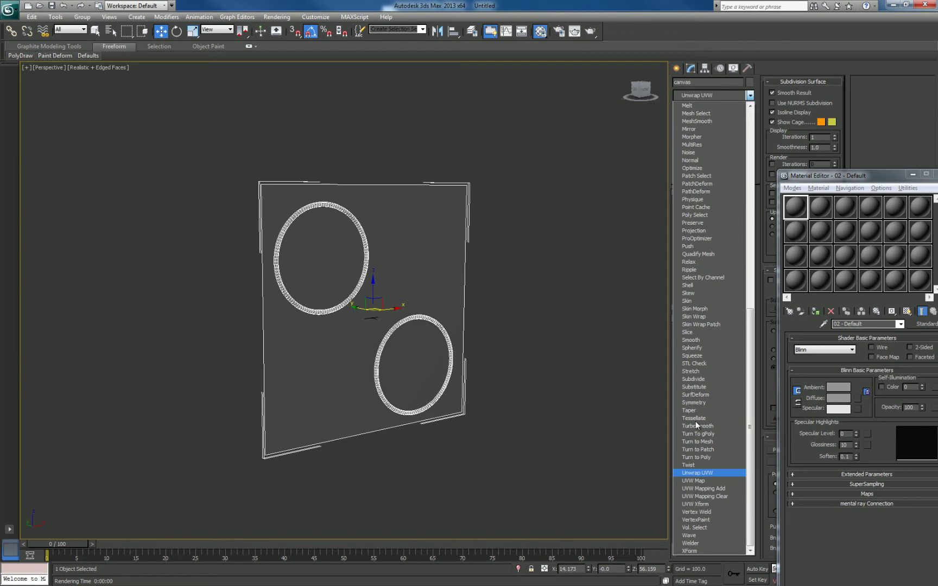
{"action": "left_click", "coordinate": [696, 421]}
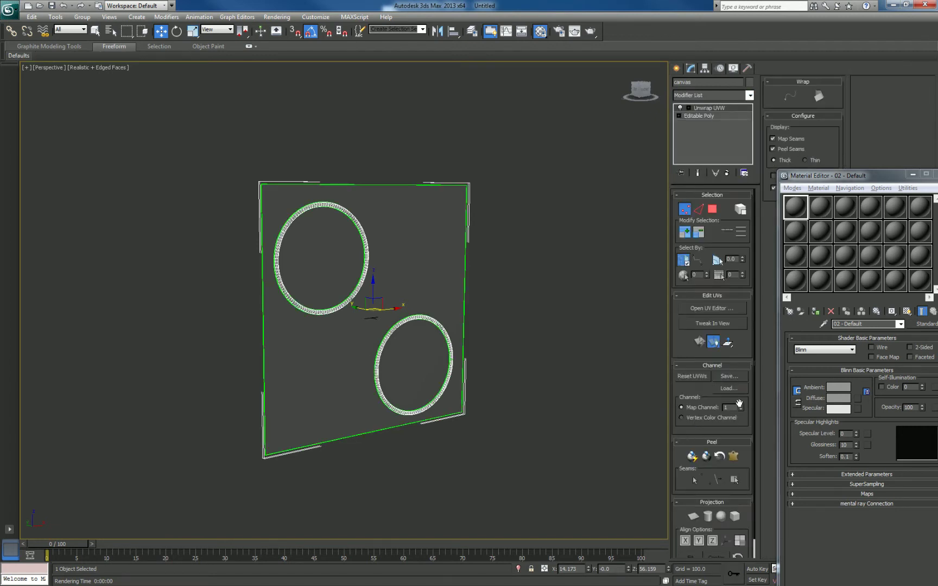
{"action": "left_click", "coordinate": [723, 314]}
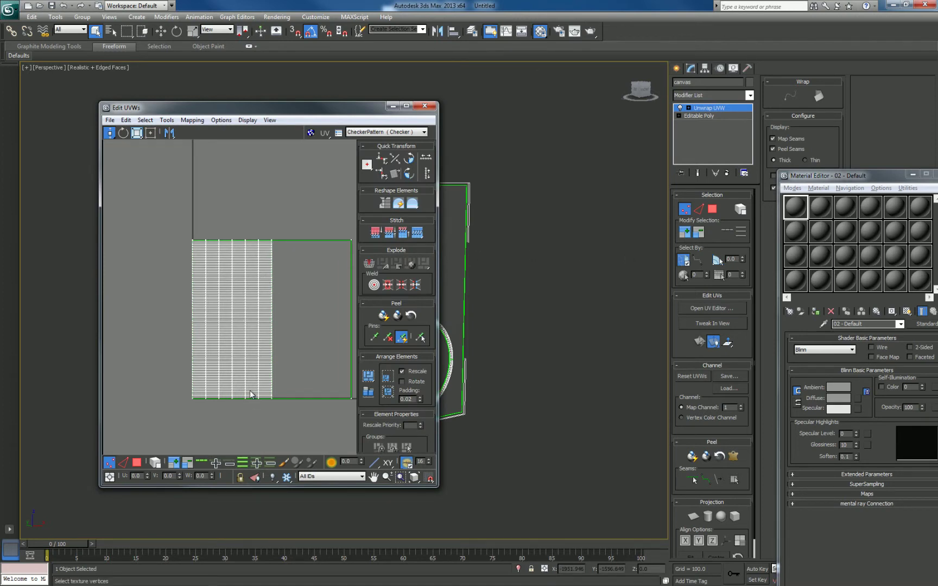
{"action": "middle_click_drag", "start_coordinate": [278, 354], "coordinate": [247, 366]}
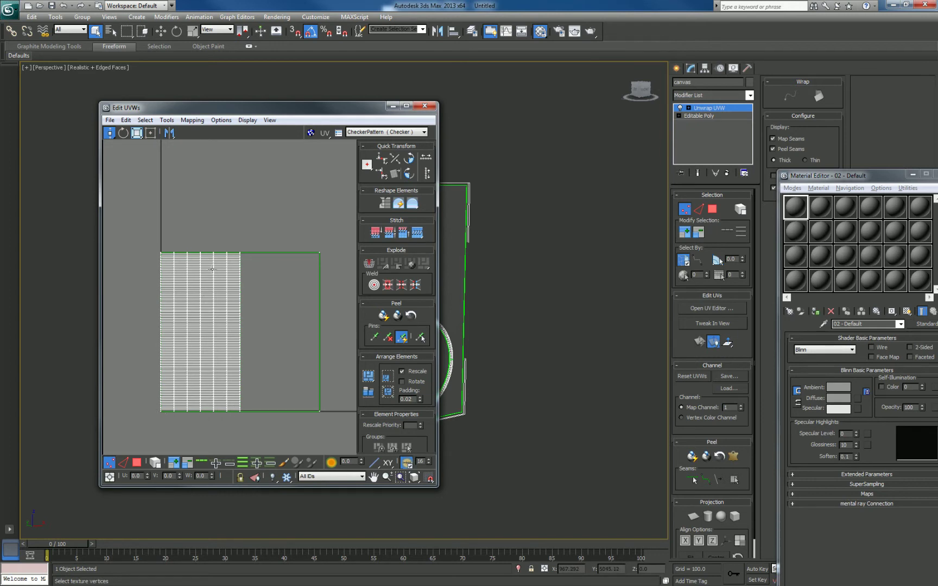
{"action": "middle_click_drag", "start_coordinate": [286, 400], "coordinate": [284, 395]}
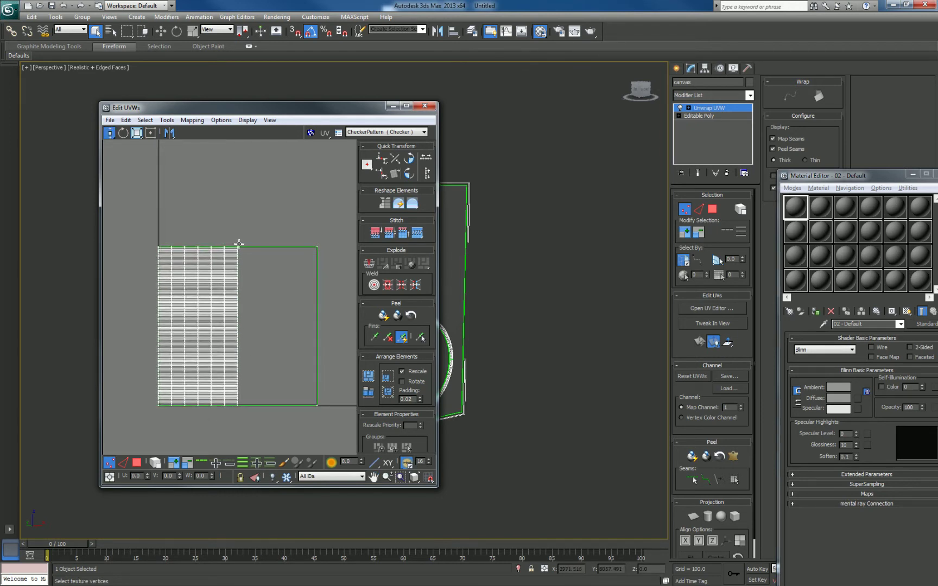
{"action": "middle_click_drag", "start_coordinate": [509, 356], "coordinate": [498, 266], "text": "alt"}
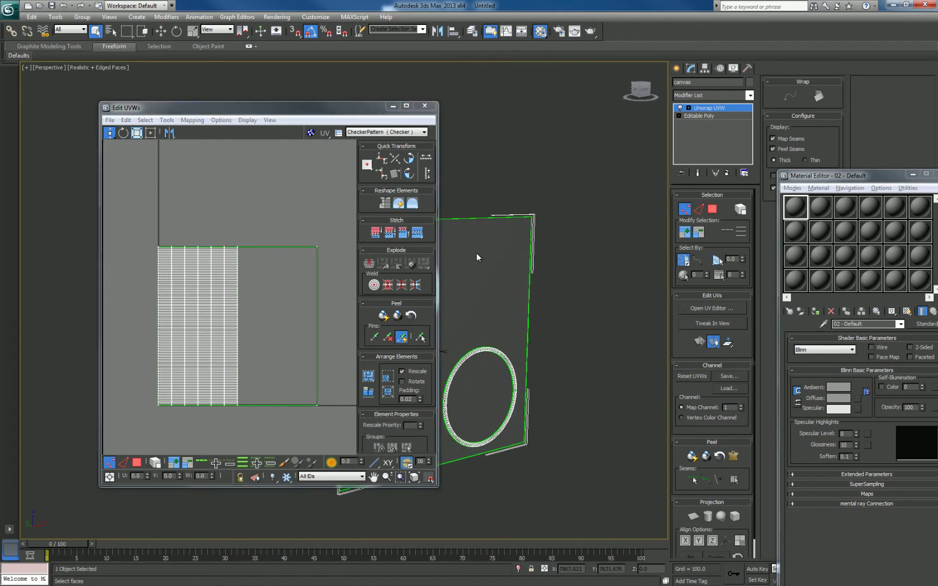
Select all UV faces of the canvas and rings and apply a planar projection to them
{"action": "left_click", "coordinate": [137, 462]}
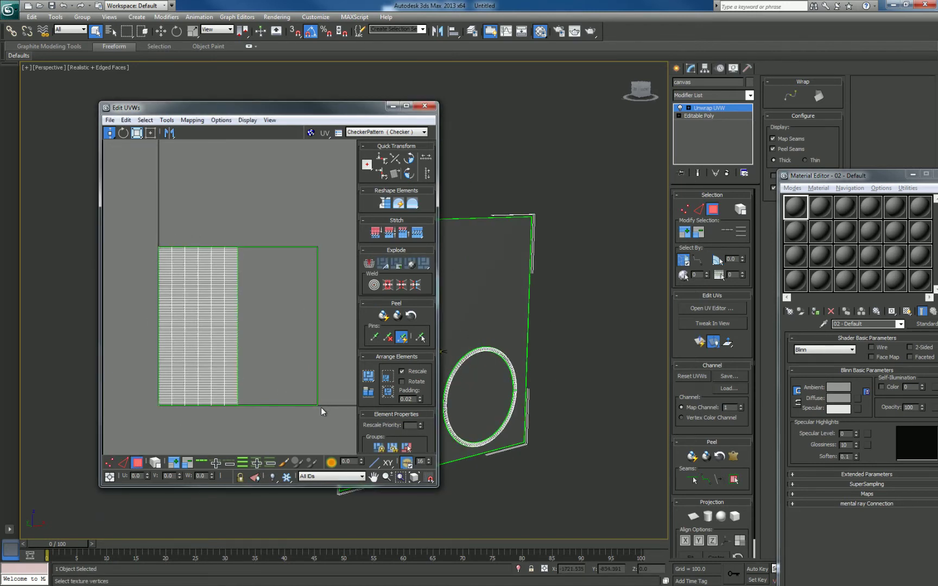
{"action": "left_click_drag", "start_coordinate": [336, 247], "coordinate": [137, 429]}
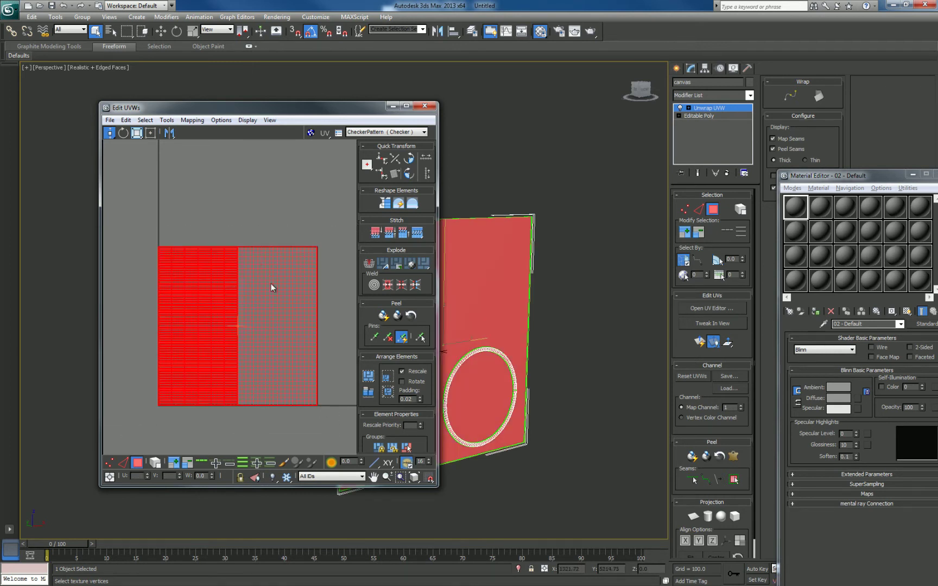
{"action": "left_click", "coordinate": [694, 517]}
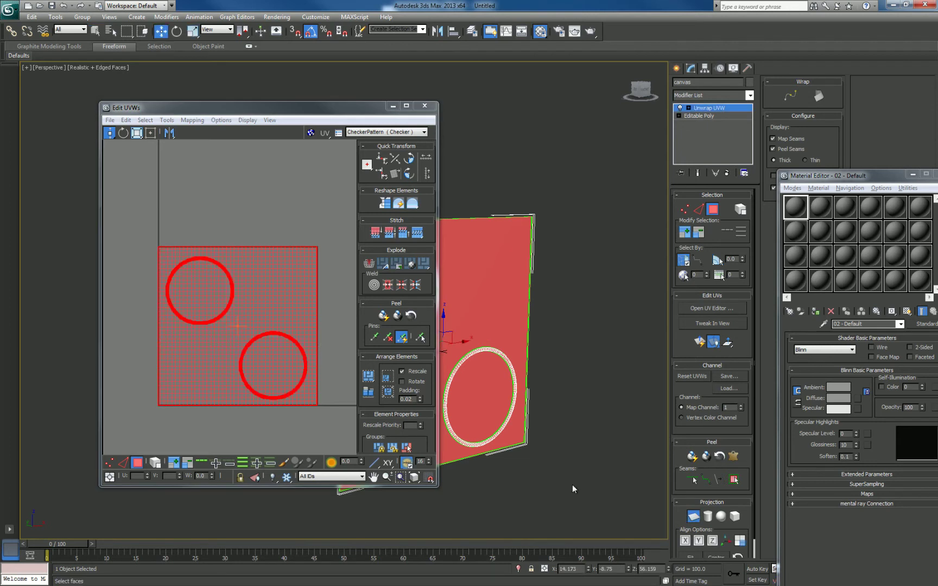
{"action": "scroll", "coordinate": [205, 298], "scroll_direction": "up", "scroll_amount": 3}
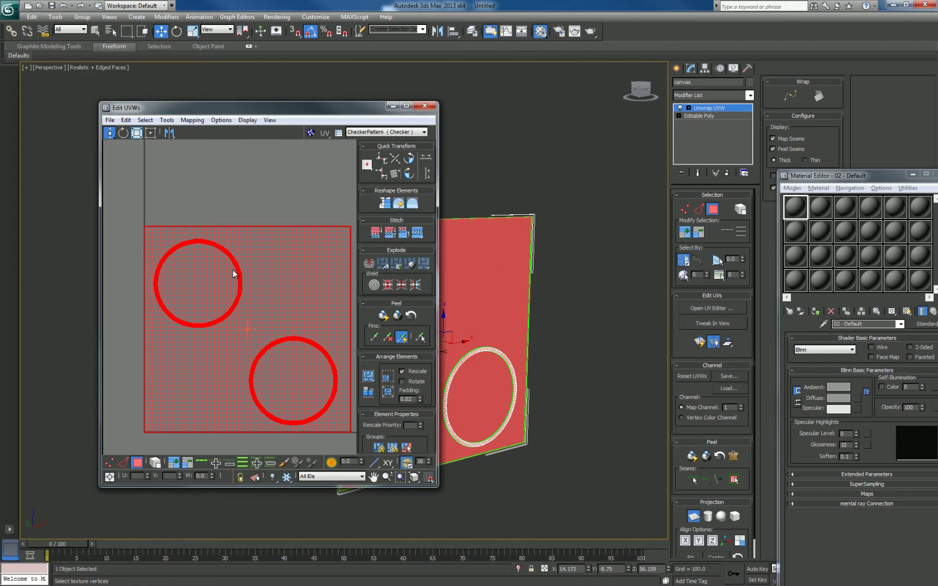
{"action": "middle_click_drag", "start_coordinate": [252, 342], "coordinate": [236, 324]}
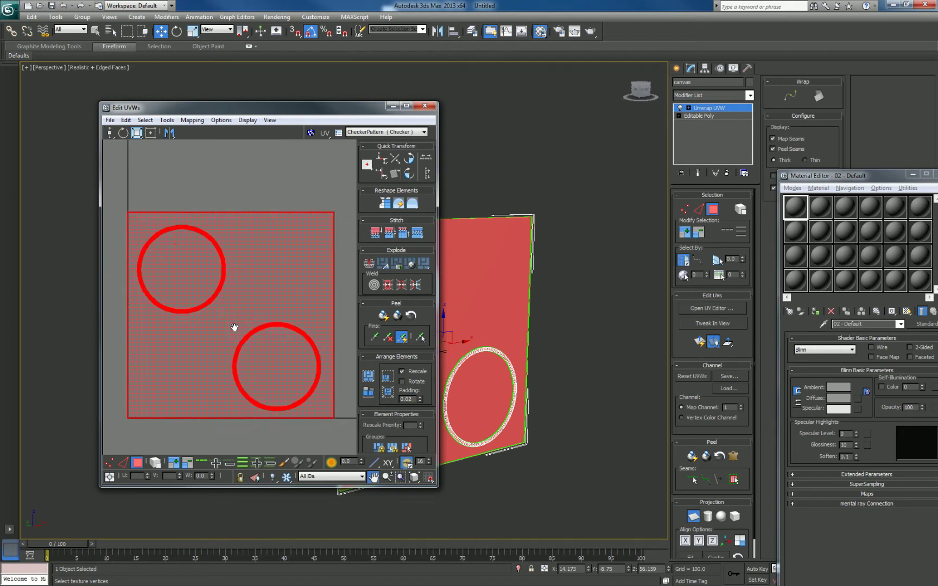
{"action": "scroll", "coordinate": [239, 324], "scroll_direction": "down", "scroll_amount": 2}
{"action": "middle_click_drag", "start_coordinate": [257, 326], "coordinate": [259, 315]}
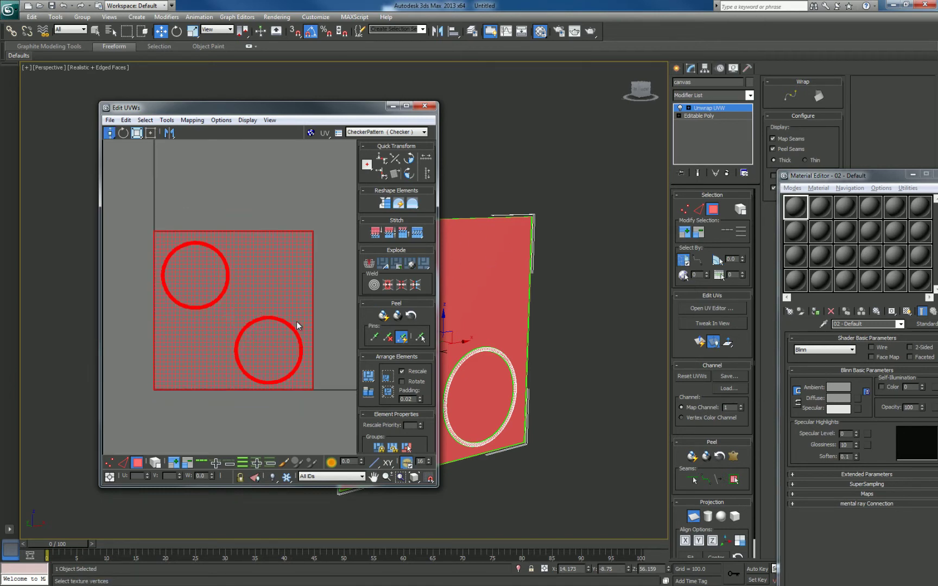
{"action": "middle_click_drag", "start_coordinate": [238, 320], "coordinate": [237, 314]}
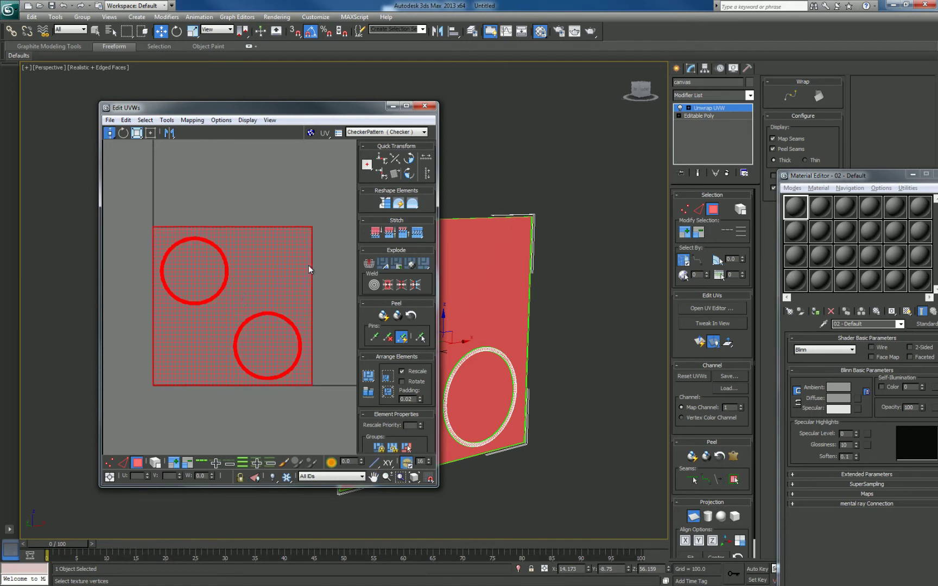
Close the UV editor, collapse canvas to an Editable Poly, and render the perspective view
{"action": "left_click", "coordinate": [428, 106]}
{"action": "middle_click_drag", "start_coordinate": [569, 276], "coordinate": [486, 285]}
{"action": "right_click", "coordinate": [454, 291]}
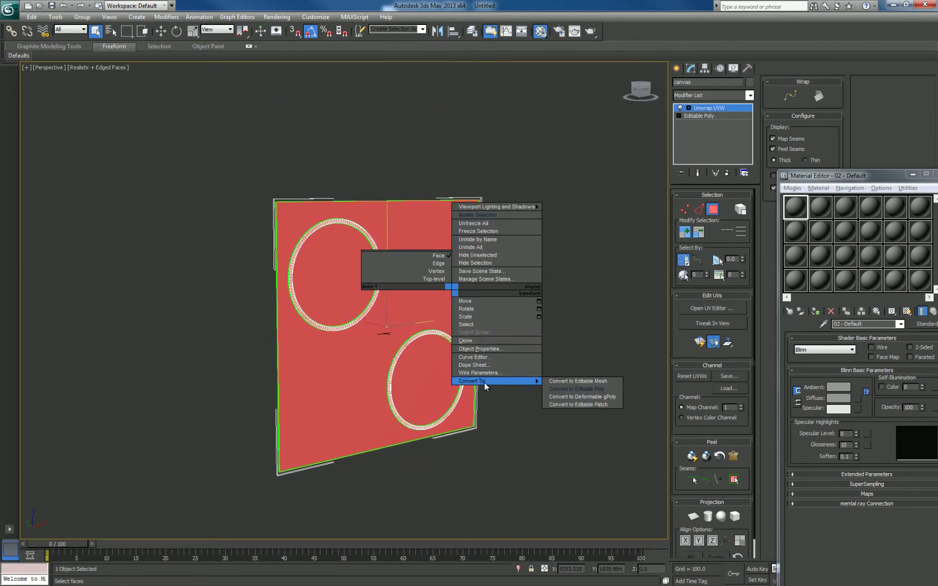
{"action": "left_click", "coordinate": [565, 384]}
{"action": "left_click", "coordinate": [591, 31]}
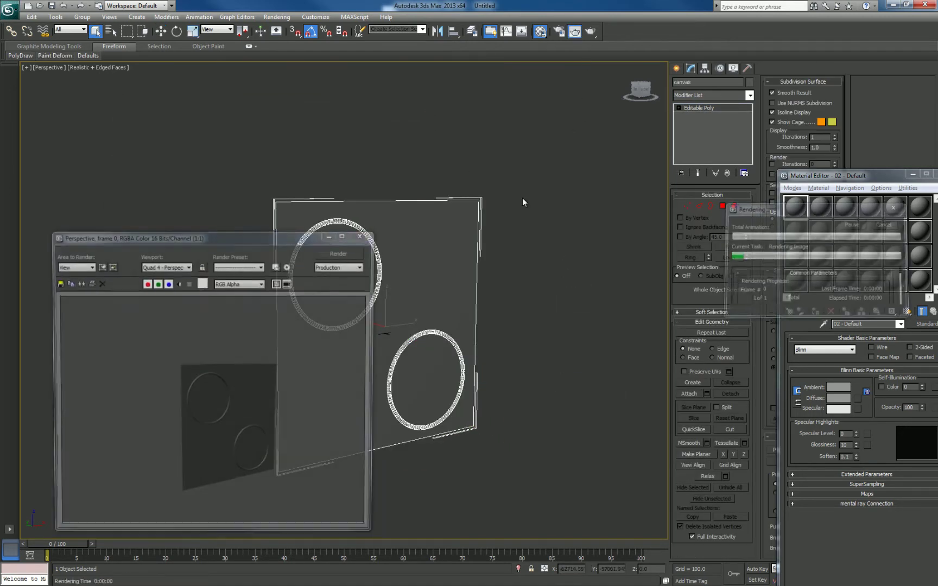
Close the rendered frame, then name the first material height_map and assign it to the canvas object
{"action": "left_click", "coordinate": [363, 234]}
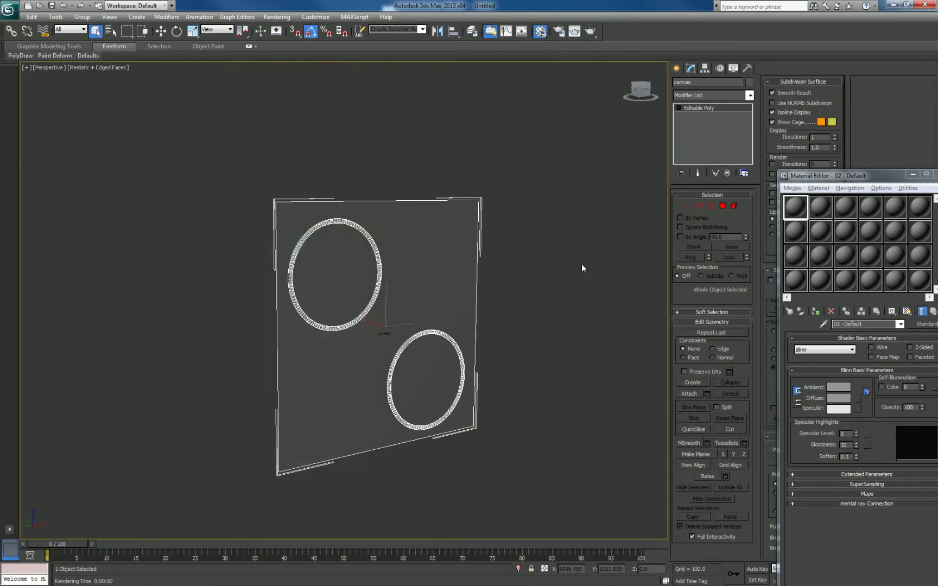
{"action": "key", "text": "z"}
{"action": "left_click_drag", "start_coordinate": [834, 178], "coordinate": [648, 164]}
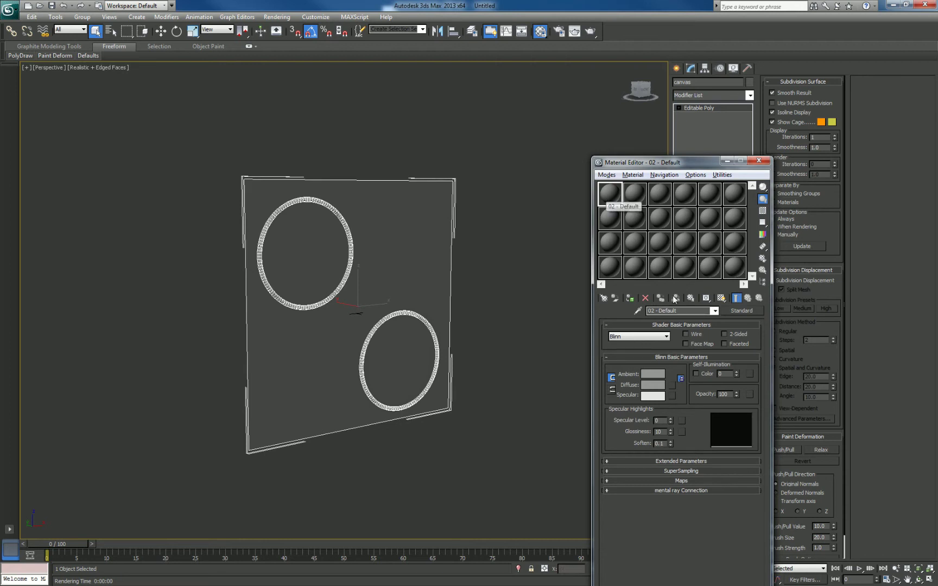
{"action": "left_click", "coordinate": [686, 312]}
{"action": "type", "text": "h"}
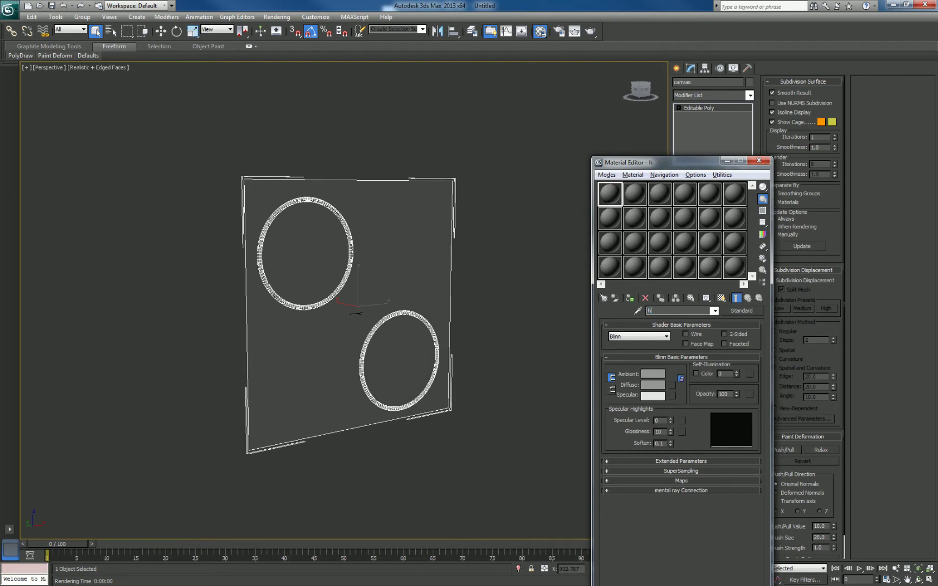
{"action": "type", "text": "eight_m"}
{"action": "type", "text": ",a"}
{"action": "key", "text": "BackSpace"}
{"action": "key", "text": "BackSpace"}
{"action": "type", "text": "ap"}
{"action": "left_click", "coordinate": [630, 299]}
{"action": "middle_click_drag", "start_coordinate": [414, 268], "coordinate": [420, 277]}
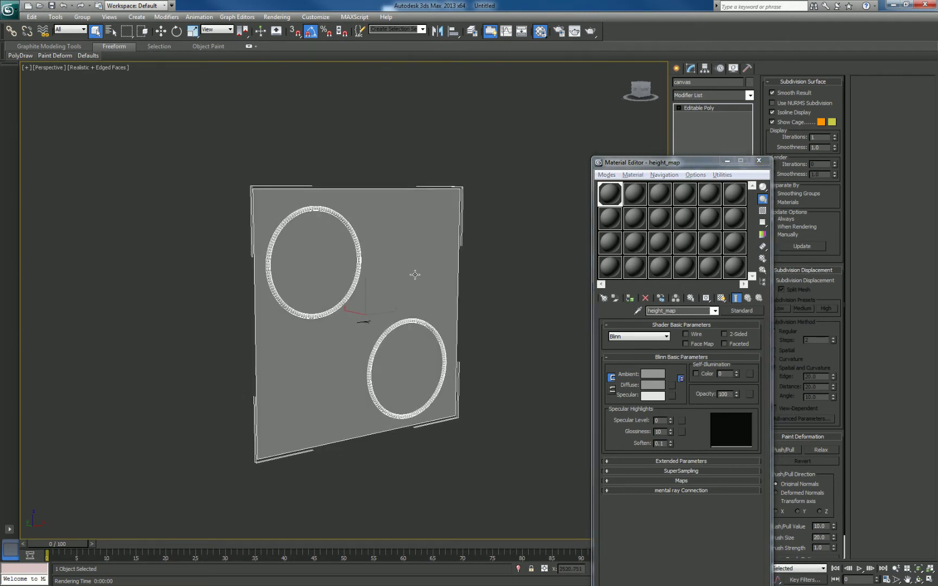
Choose the Blinn shader for the height_map material
{"action": "left_click", "coordinate": [609, 196]}
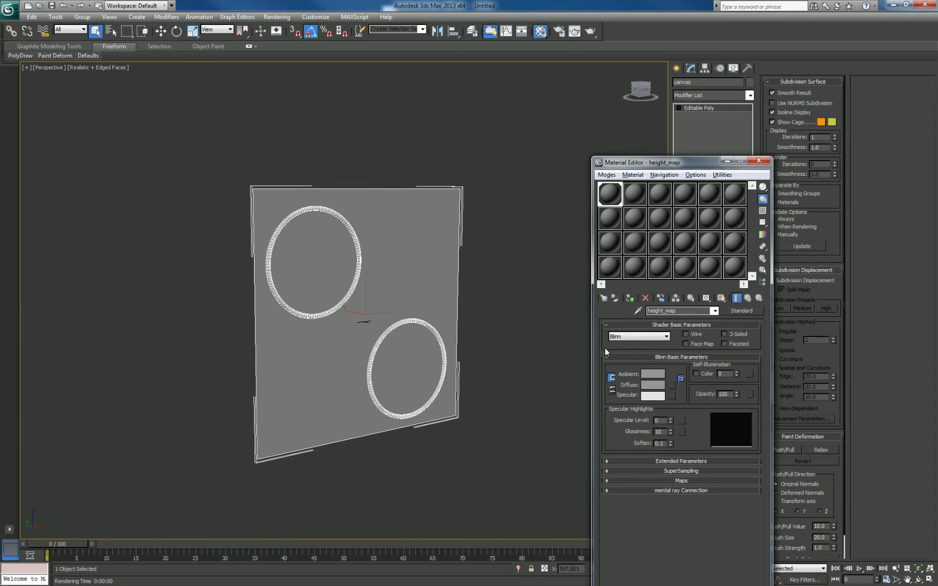
{"action": "left_click", "coordinate": [626, 337]}
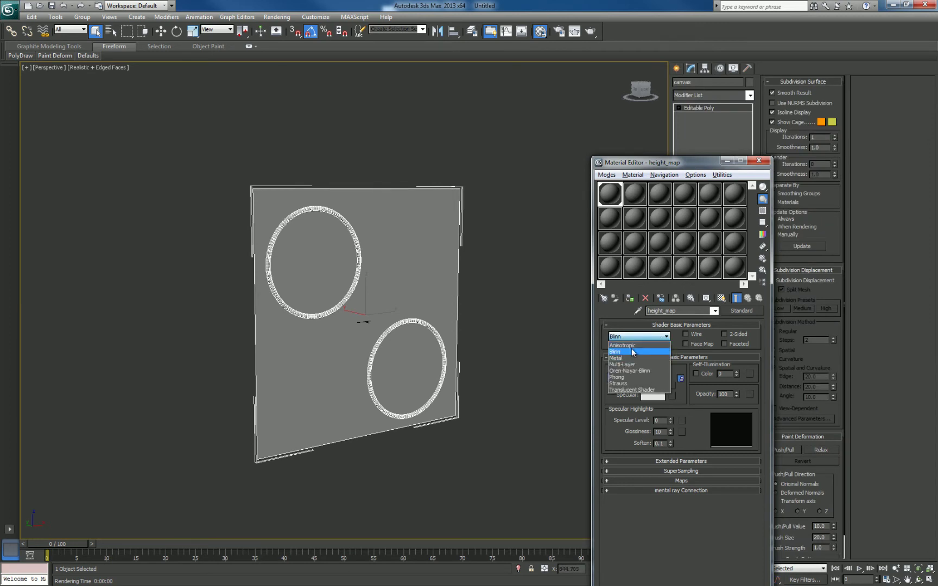
{"action": "left_click", "coordinate": [631, 353]}
{"action": "middle_click_drag", "start_coordinate": [488, 269], "coordinate": [491, 270]}
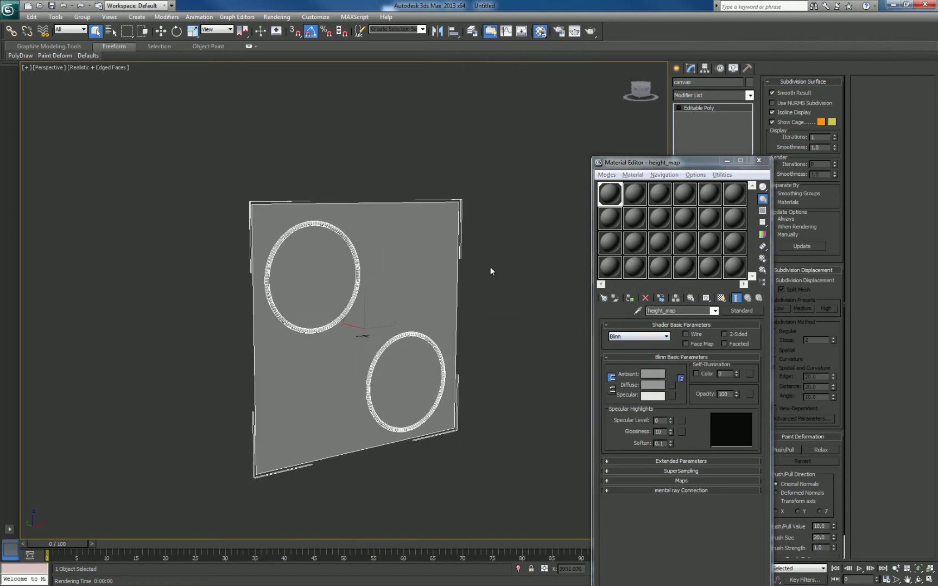
Render the canvas in perspective and again in front view, and move the rendered frame out of the way
{"action": "left_click", "coordinate": [586, 31]}
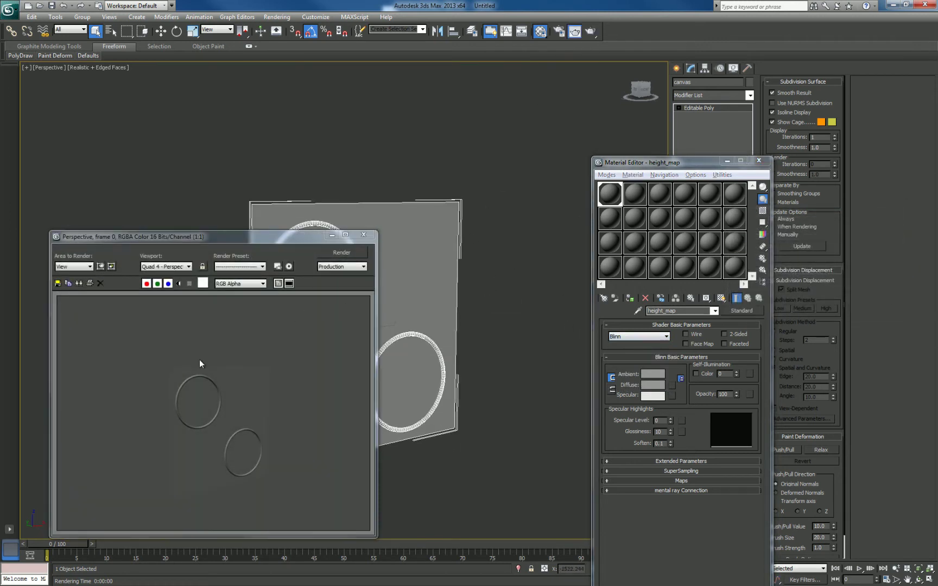
{"action": "middle_click_drag", "start_coordinate": [458, 347], "coordinate": [479, 336]}
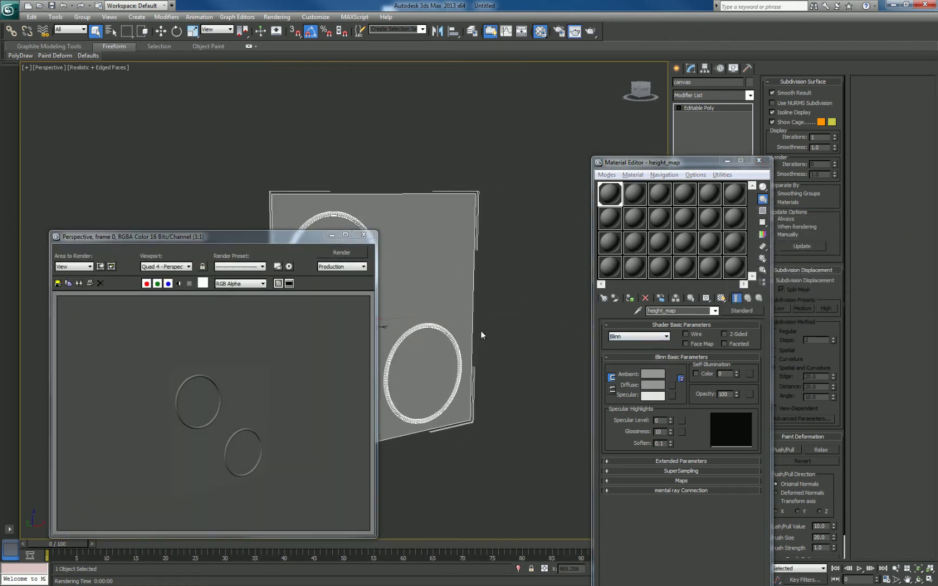
{"action": "key", "text": "f"}
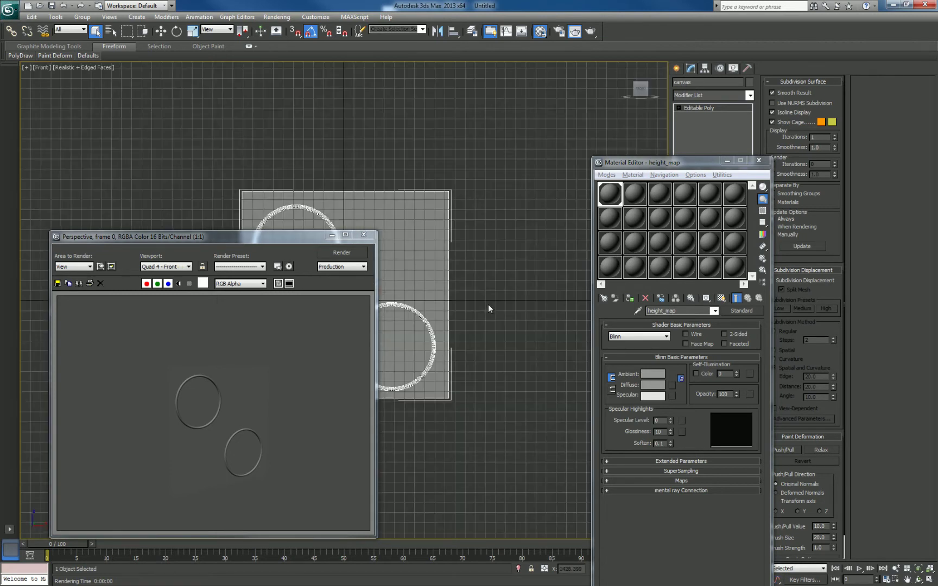
{"action": "left_click", "coordinate": [590, 31]}
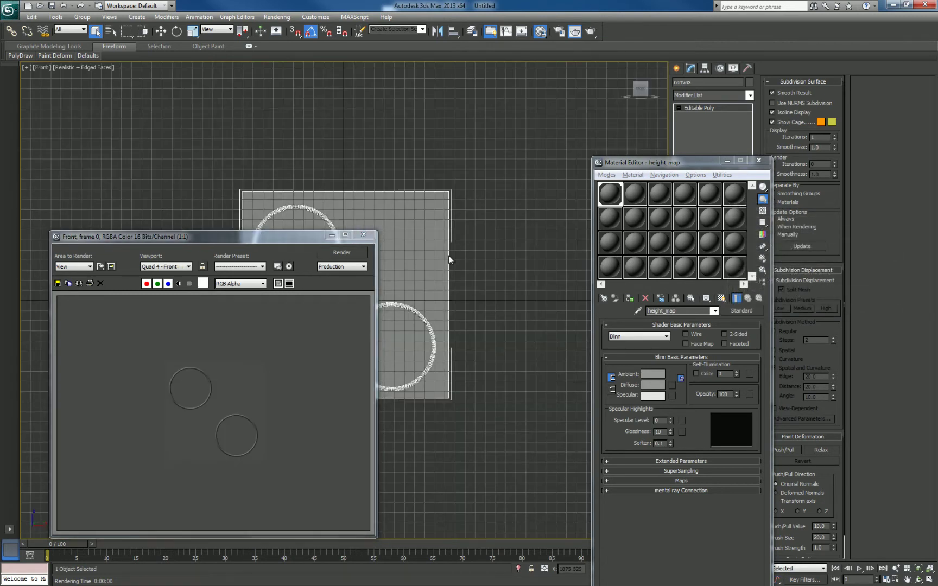
{"action": "left_click_drag", "start_coordinate": [290, 237], "coordinate": [0, 255]}
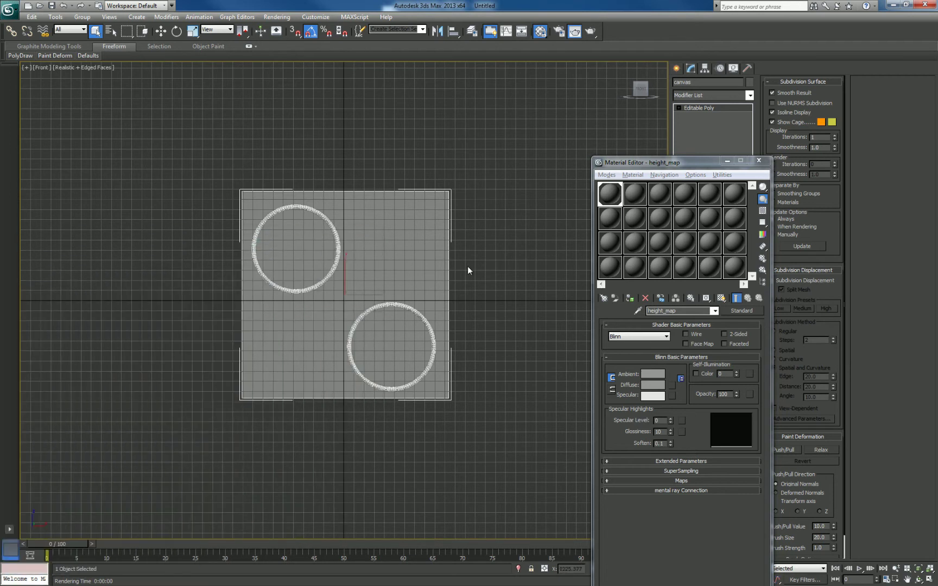
Set the self-illumination of the height_map material to 100
{"action": "mouse_move", "coordinate": [454, 294]}
{"action": "middle_mouse_down"}
{"action": "mouse_move", "coordinate": [454, 308]}
{"action": "mouse_move", "coordinate": [454, 291]}
{"action": "middle_mouse_up"}
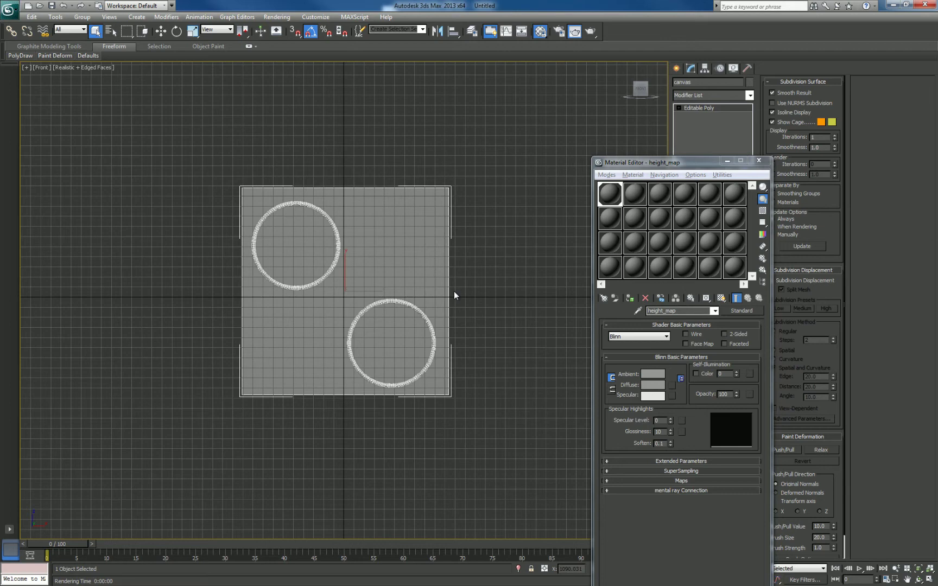
{"action": "scroll", "coordinate": [442, 304], "scroll_direction": "up", "scroll_amount": 5}
{"action": "middle_click_drag", "start_coordinate": [445, 316], "coordinate": [427, 283]}
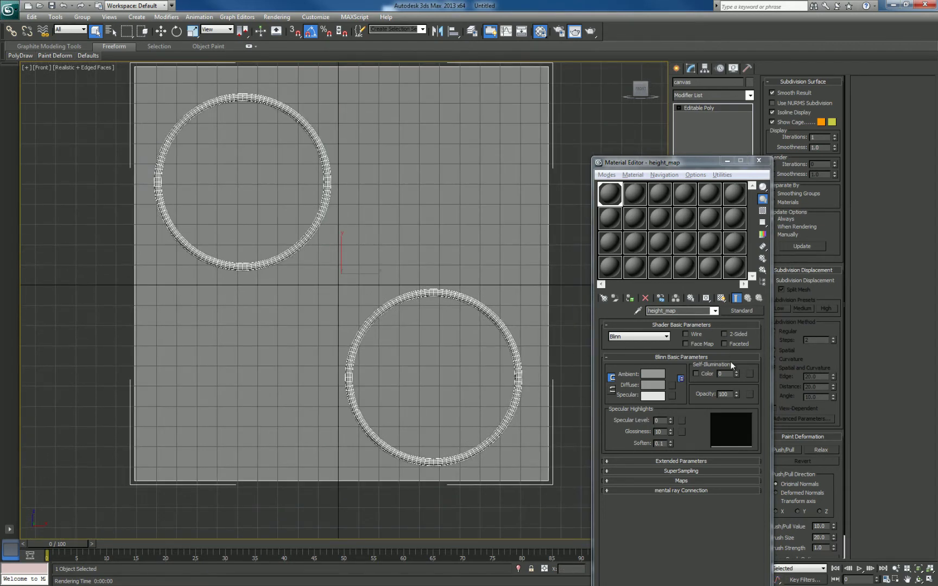
{"action": "left_click_drag", "start_coordinate": [736, 374], "coordinate": [737, 342]}
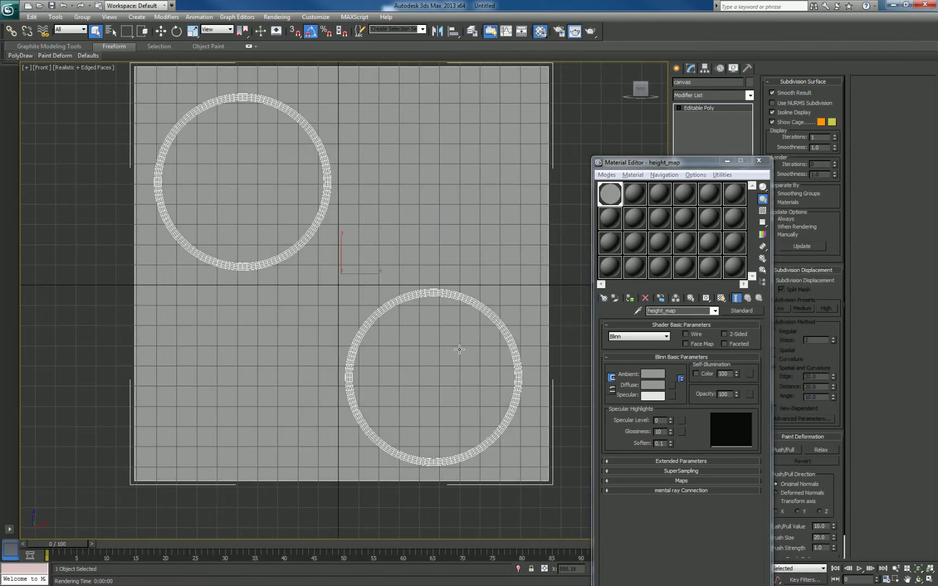
Render the whole self-illuminated canvas in front view
{"action": "scroll", "coordinate": [461, 339], "scroll_direction": "down", "scroll_amount": 5}
{"action": "middle_click_drag", "start_coordinate": [478, 325], "coordinate": [477, 347]}
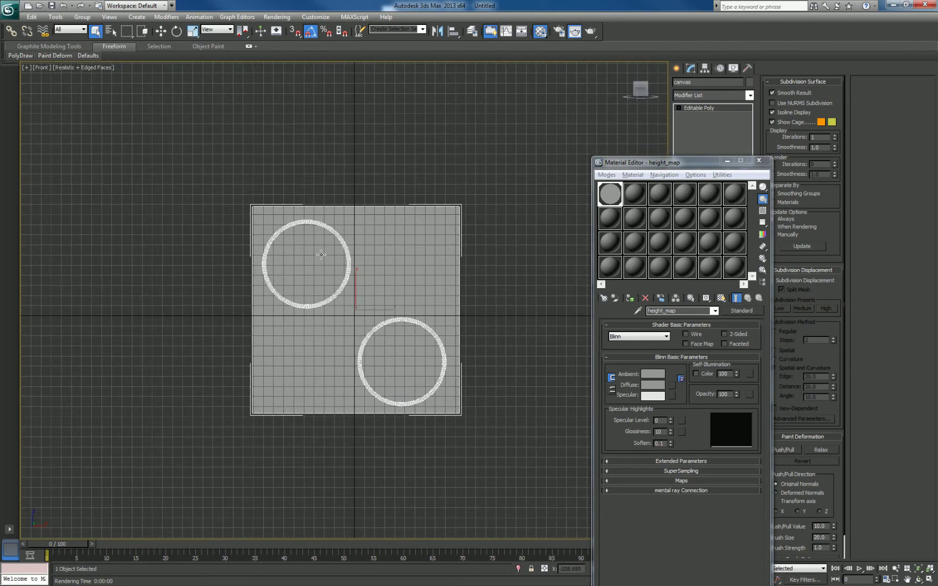
{"action": "middle_click_drag", "start_coordinate": [425, 334], "coordinate": [431, 348]}
{"action": "middle_click_drag", "start_coordinate": [428, 309], "coordinate": [437, 299]}
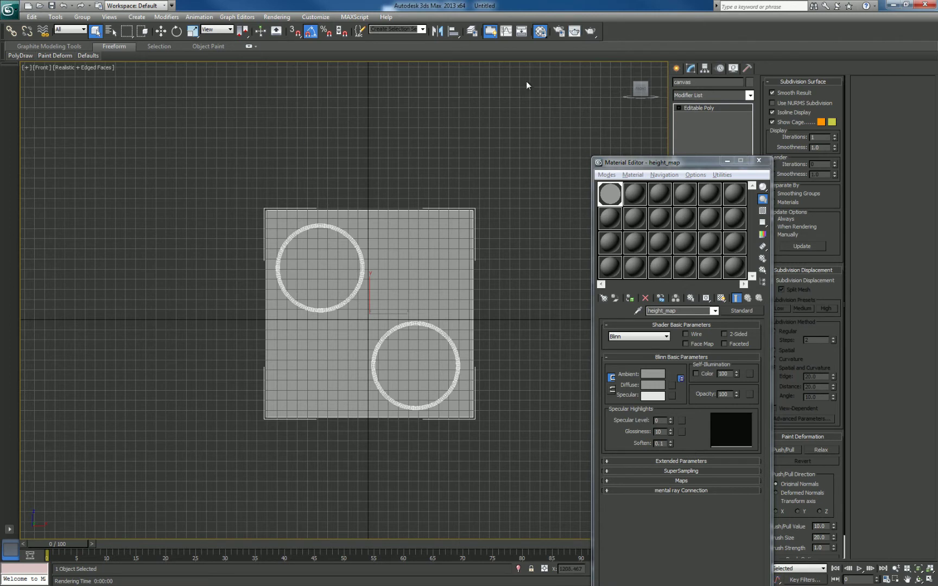
{"action": "left_click", "coordinate": [590, 31]}
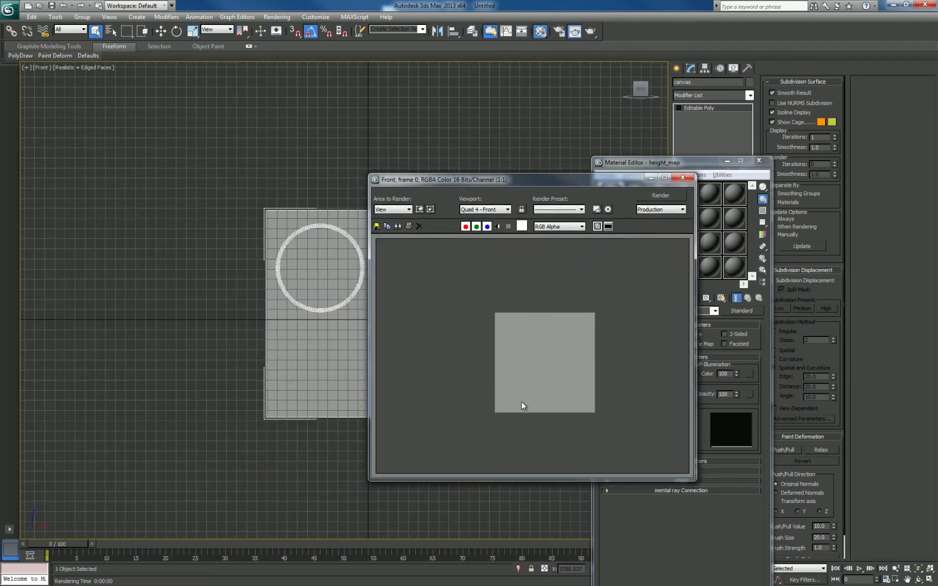
Render a front-view close-up of part of a ring, and close the rendered frame
{"action": "mouse_move", "coordinate": [312, 290]}
{"action": "middle_mouse_down"}
{"action": "mouse_move", "coordinate": [281, 290]}
{"action": "mouse_move", "coordinate": [326, 301]}
{"action": "middle_mouse_up"}
{"action": "scroll", "coordinate": [281, 290], "scroll_direction": "up", "scroll_amount": 2}
{"action": "scroll", "coordinate": [336, 306], "scroll_direction": "up", "scroll_amount": 3}
{"action": "scroll", "coordinate": [318, 266], "scroll_direction": "down", "scroll_amount": 3}
{"action": "middle_click_drag", "start_coordinate": [318, 266], "coordinate": [394, 367]}
{"action": "scroll", "coordinate": [375, 361], "scroll_direction": "up", "scroll_amount": 4}
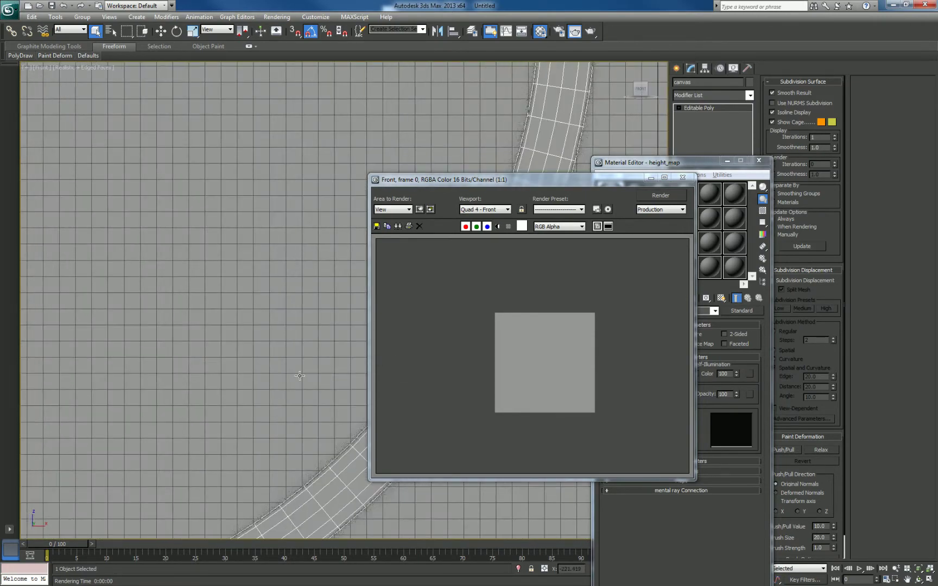
{"action": "scroll", "coordinate": [300, 376], "scroll_direction": "down", "scroll_amount": 2}
{"action": "left_click", "coordinate": [591, 32]}
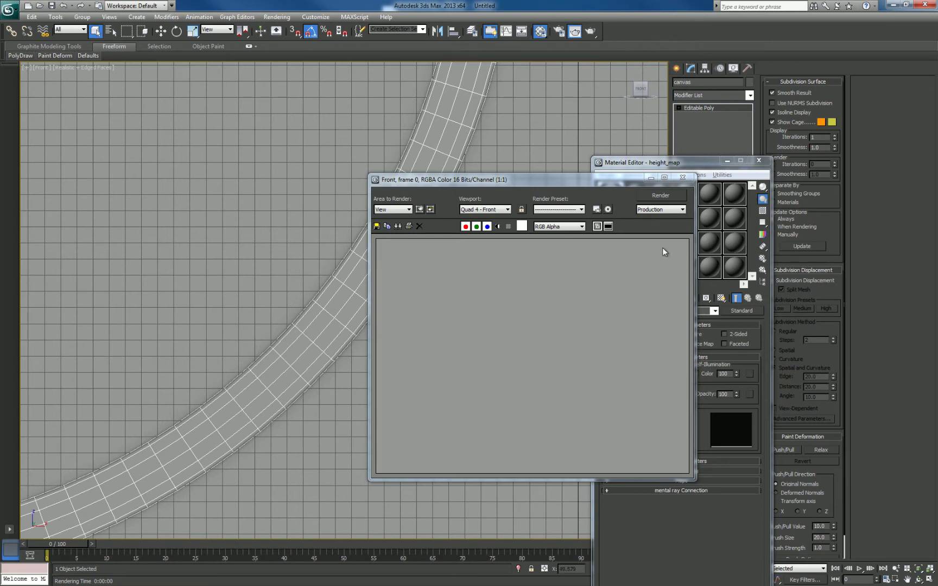
{"action": "left_click", "coordinate": [684, 177]}
Examine from an angle how both rings stand out from the flat canvas surface
{"action": "scroll", "coordinate": [413, 246], "scroll_direction": "down", "scroll_amount": 10}
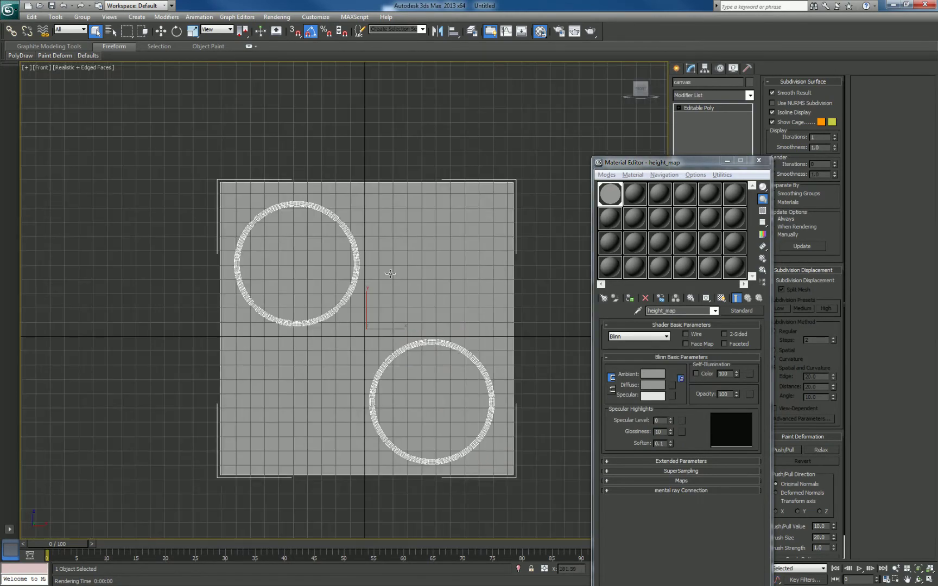
{"action": "middle_click_drag", "start_coordinate": [390, 274], "coordinate": [452, 299], "text": "alt"}
{"action": "scroll", "coordinate": [452, 299], "scroll_direction": "up", "scroll_amount": 3}
{"action": "scroll", "coordinate": [453, 299], "scroll_direction": "up", "scroll_amount": 3}
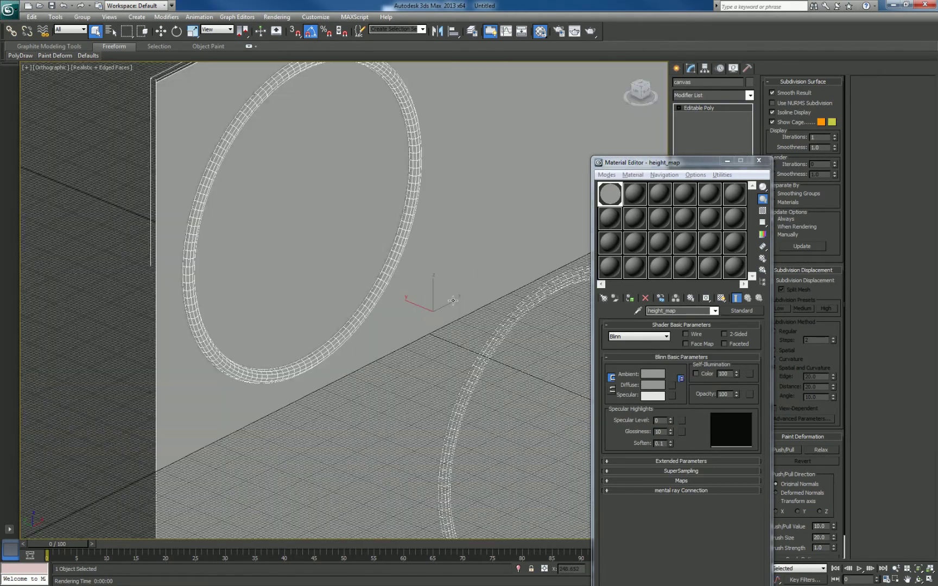
{"action": "scroll", "coordinate": [455, 281], "scroll_direction": "up", "scroll_amount": 3}
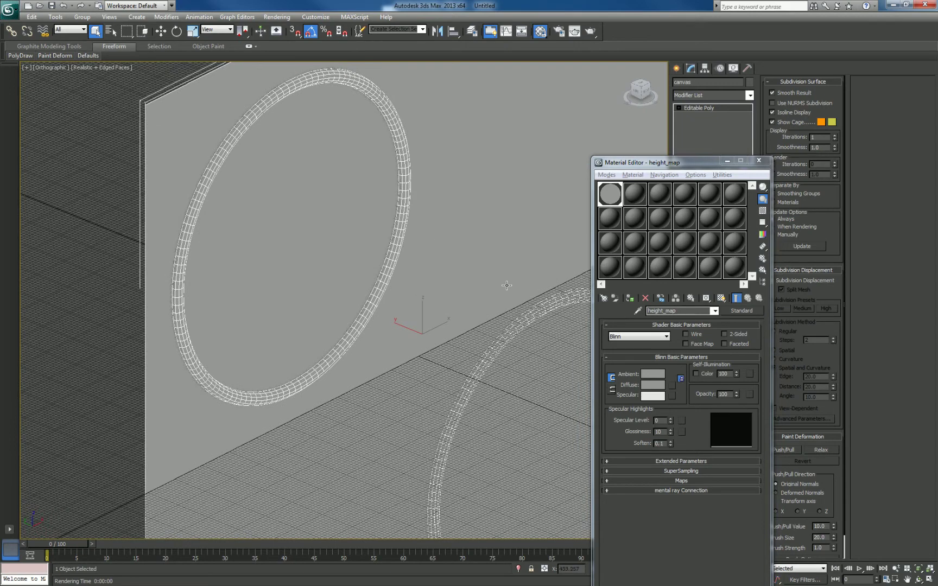
{"action": "mouse_move", "coordinate": [486, 275]}
{"action": "middle_mouse_down", "text": "alt"}
{"action": "mouse_move", "coordinate": [447, 260]}
{"action": "mouse_move", "coordinate": [478, 281]}
{"action": "middle_mouse_up", "text": "alt"}
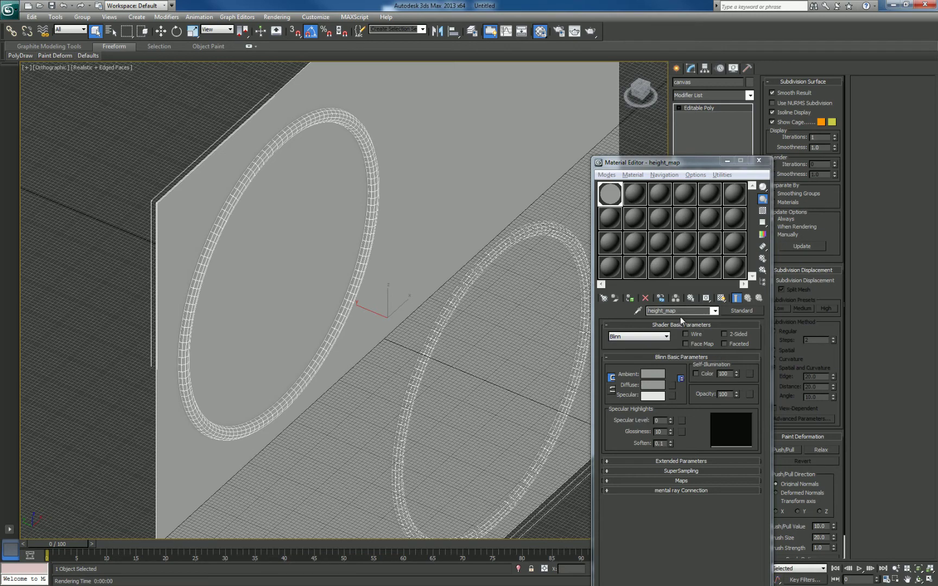
{"action": "middle_click_drag", "start_coordinate": [499, 317], "coordinate": [462, 336]}
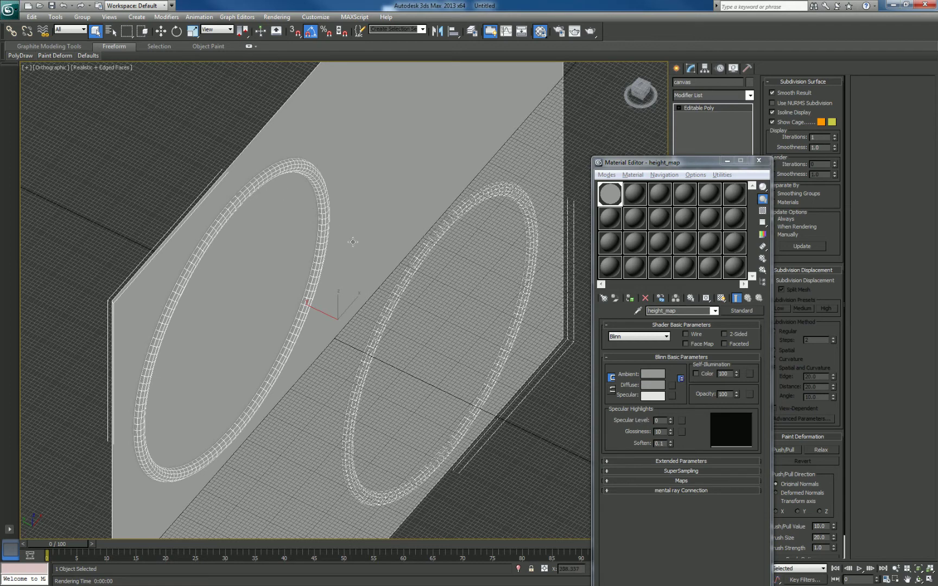
{"action": "middle_click_drag", "start_coordinate": [435, 277], "coordinate": [439, 290]}
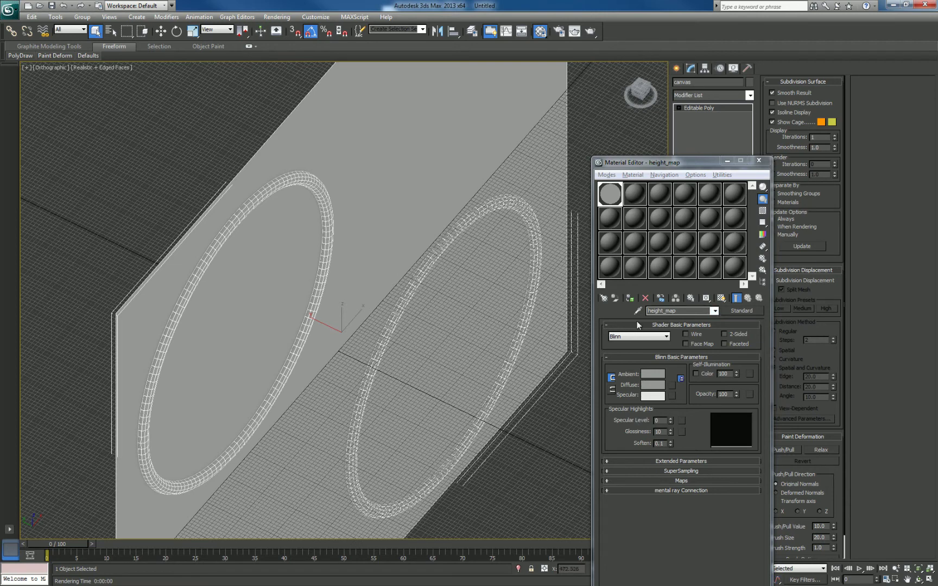
Assign a Gradient map to the Diffuse Color of the height_map material
{"action": "left_click", "coordinate": [674, 385]}
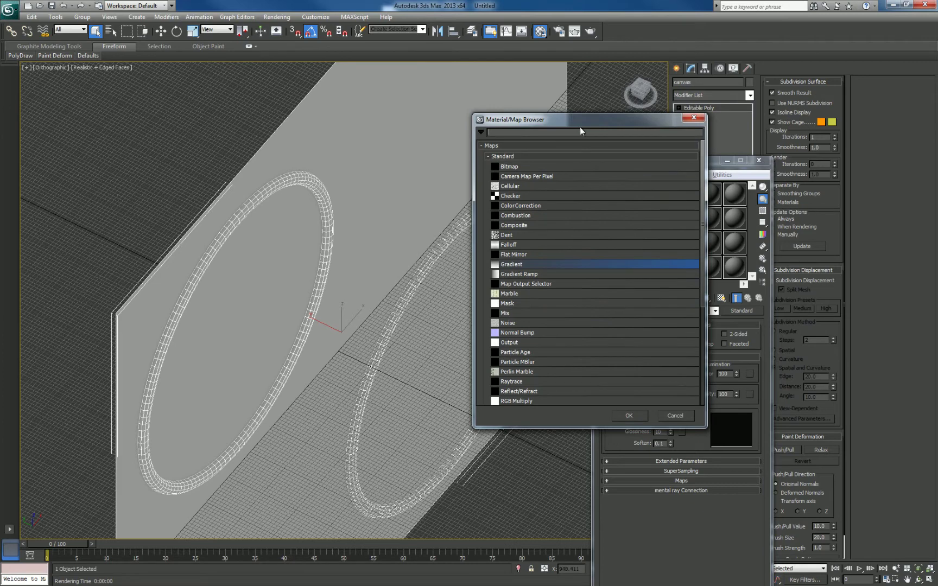
{"action": "left_click", "coordinate": [694, 117]}
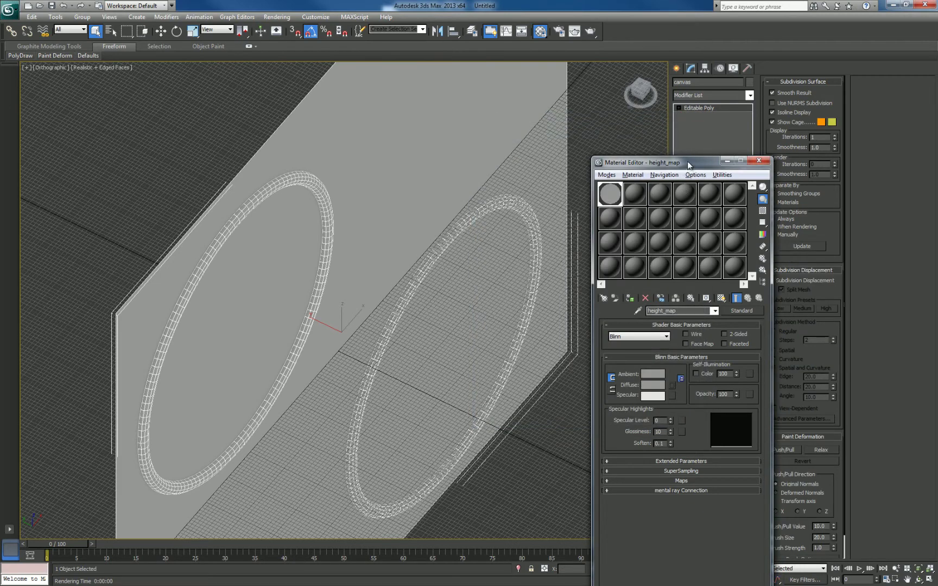
{"action": "left_click_drag", "start_coordinate": [689, 164], "coordinate": [706, 52]}
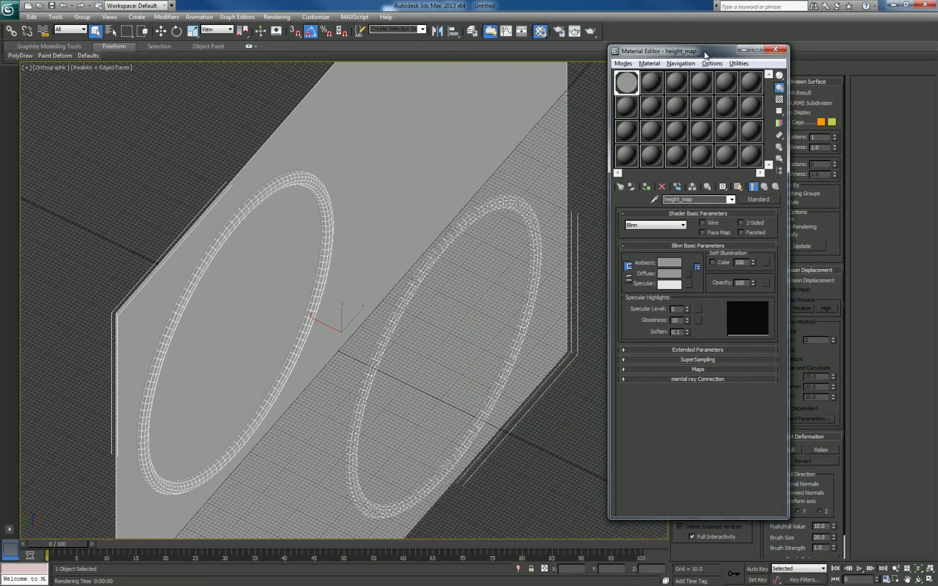
{"action": "left_click", "coordinate": [623, 371]}
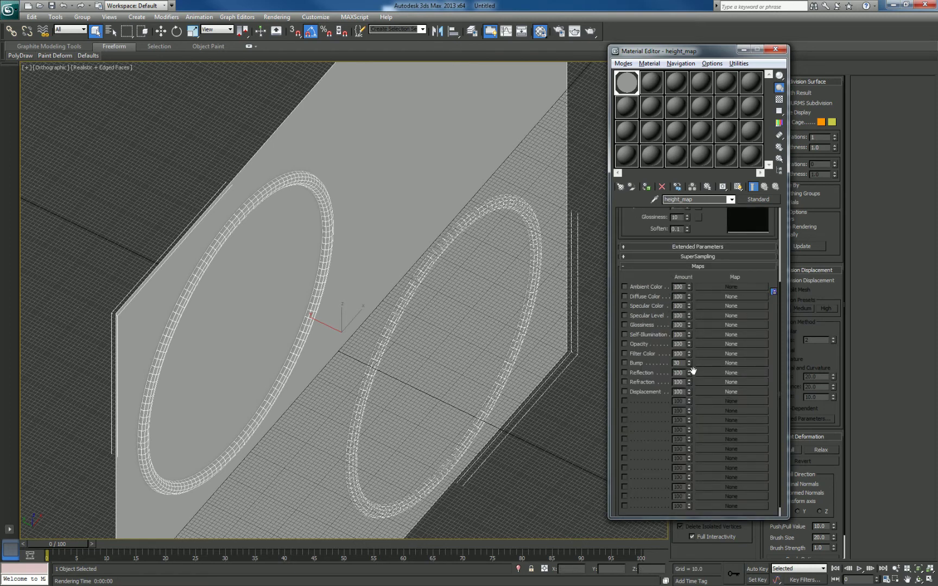
{"action": "left_click", "coordinate": [740, 294]}
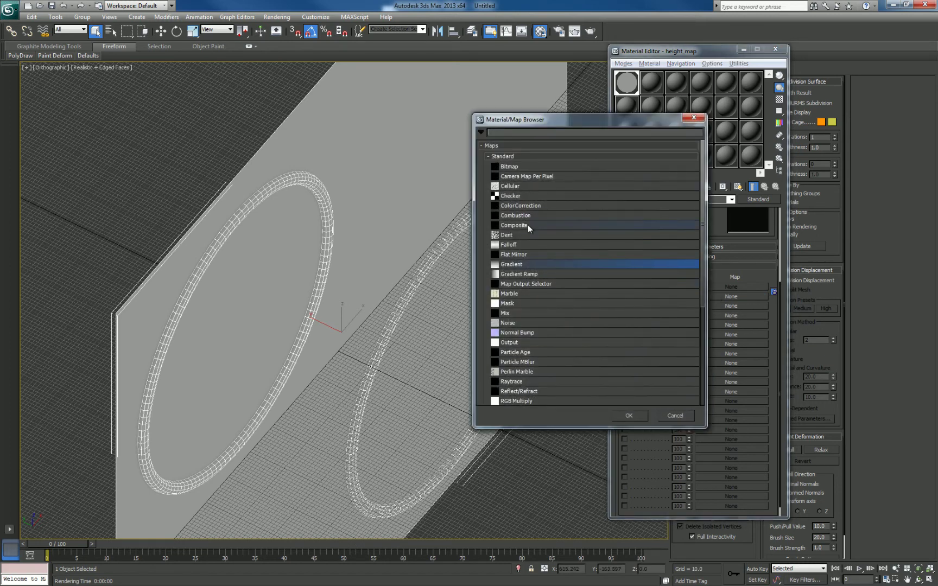
{"action": "double_click", "coordinate": [521, 263]}
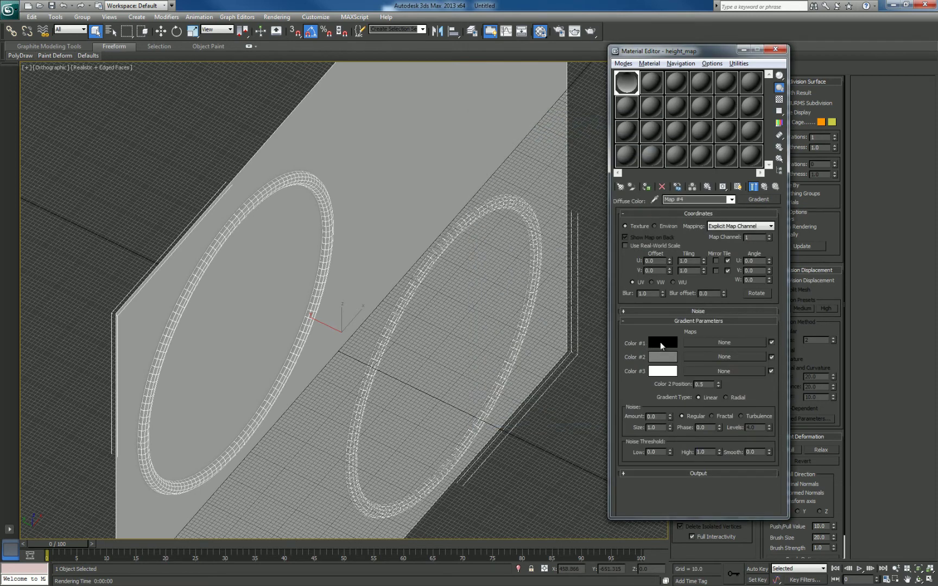
Check the gradient's Color #1 and examine the depth of the rings on the canvas from several angles
{"action": "left_click", "coordinate": [661, 344]}
{"action": "left_click", "coordinate": [410, 152]}
{"action": "middle_click_drag", "start_coordinate": [521, 382], "coordinate": [539, 375], "text": "alt"}
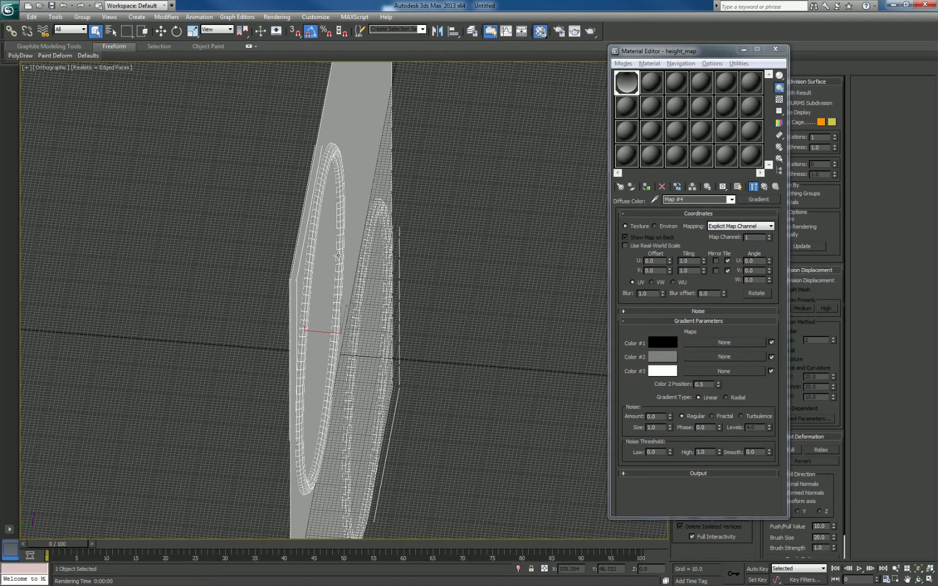
{"action": "middle_click_drag", "start_coordinate": [473, 335], "coordinate": [521, 376], "text": "alt"}
{"action": "scroll", "coordinate": [470, 371], "scroll_direction": "up", "scroll_amount": 3}
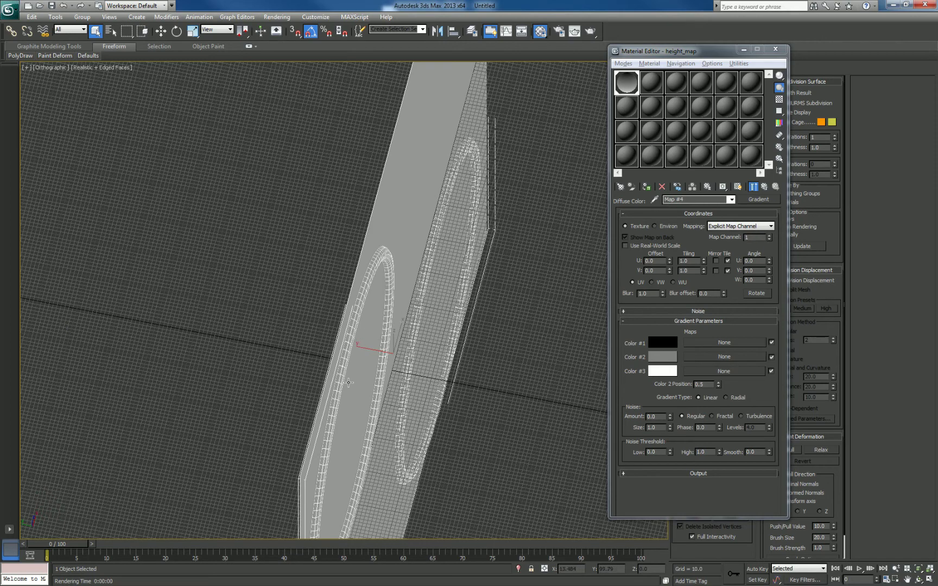
{"action": "middle_click_drag", "start_coordinate": [449, 397], "coordinate": [496, 368], "text": "alt"}
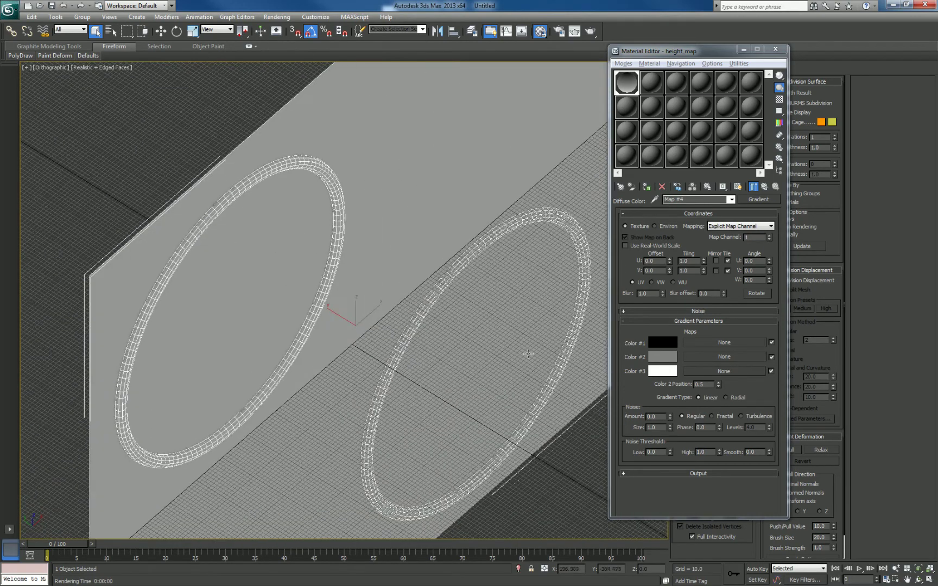
Swap the gradient's Color #1 and Color #3 so that Color #1 is white and Color #3 is black
{"action": "left_click_drag", "start_coordinate": [667, 354], "coordinate": [667, 371]}
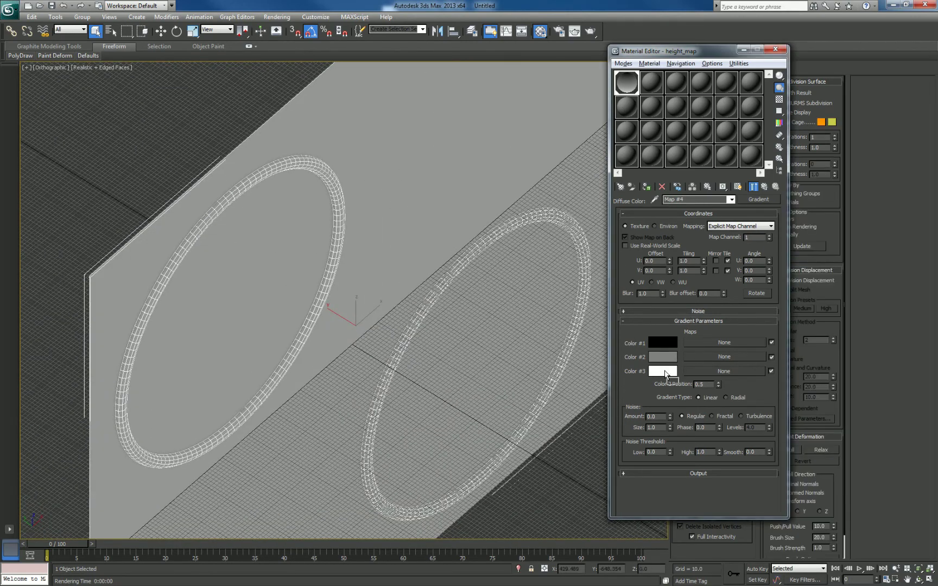
{"action": "left_click", "coordinate": [646, 287]}
Render the whole canvas in perspective with the grid hidden to check the gradient, and close the rendered frame
{"action": "scroll", "coordinate": [511, 351], "scroll_direction": "down", "scroll_amount": 8}
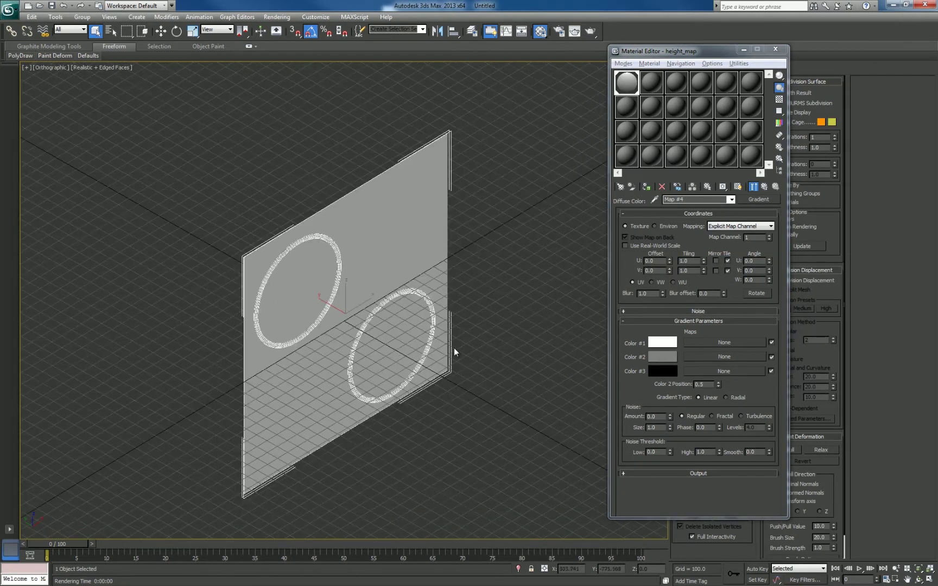
{"action": "key", "text": "p"}
{"action": "middle_click_drag", "start_coordinate": [454, 352], "coordinate": [398, 353], "text": "alt"}
{"action": "key", "text": "g"}
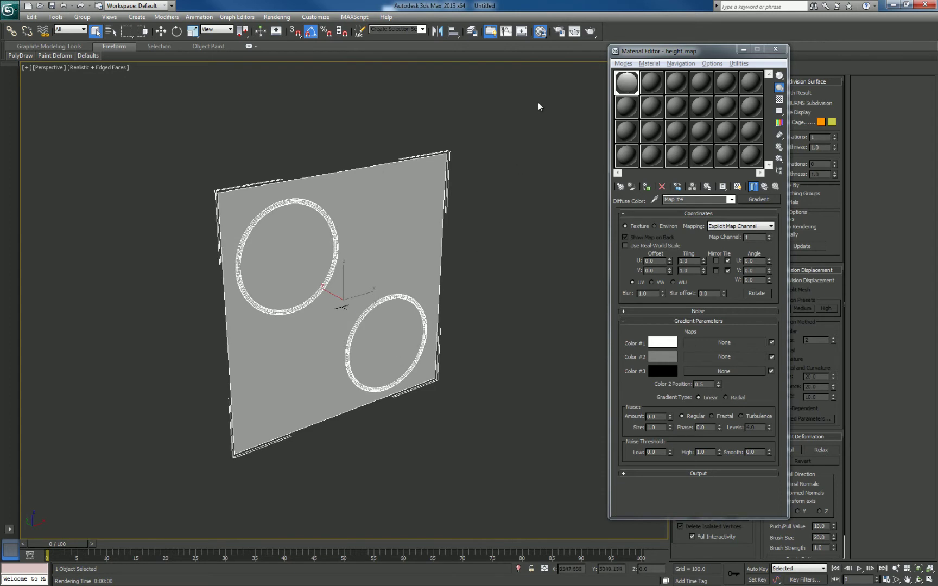
{"action": "left_click", "coordinate": [590, 31]}
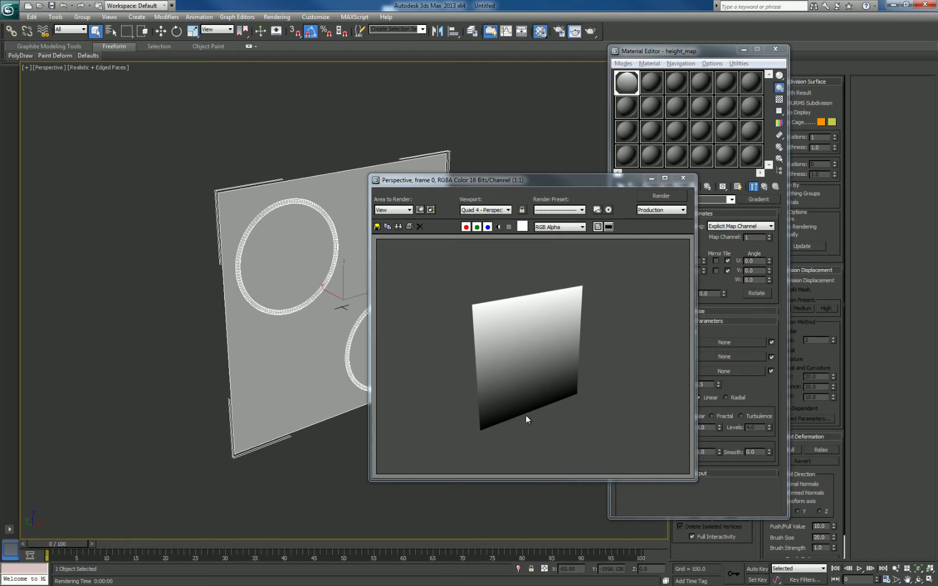
{"action": "left_click", "coordinate": [683, 178]}
Open Render To Texture for the canvas and add a CompleteMap output element
{"action": "left_click_drag", "start_coordinate": [690, 52], "coordinate": [797, 96]}
{"action": "middle_click_drag", "start_coordinate": [450, 247], "coordinate": [656, 379], "text": "alt"}
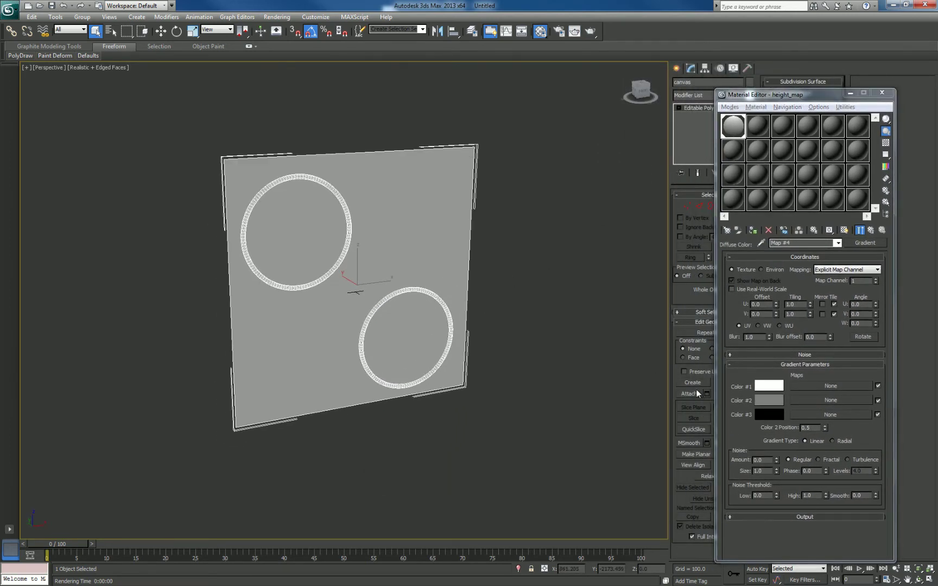
{"action": "middle_click_drag", "start_coordinate": [501, 377], "coordinate": [463, 362], "text": "alt"}
{"action": "scroll", "coordinate": [398, 330], "scroll_direction": "up", "scroll_amount": 3}
{"action": "middle_click_drag", "start_coordinate": [404, 337], "coordinate": [450, 335], "text": "alt"}
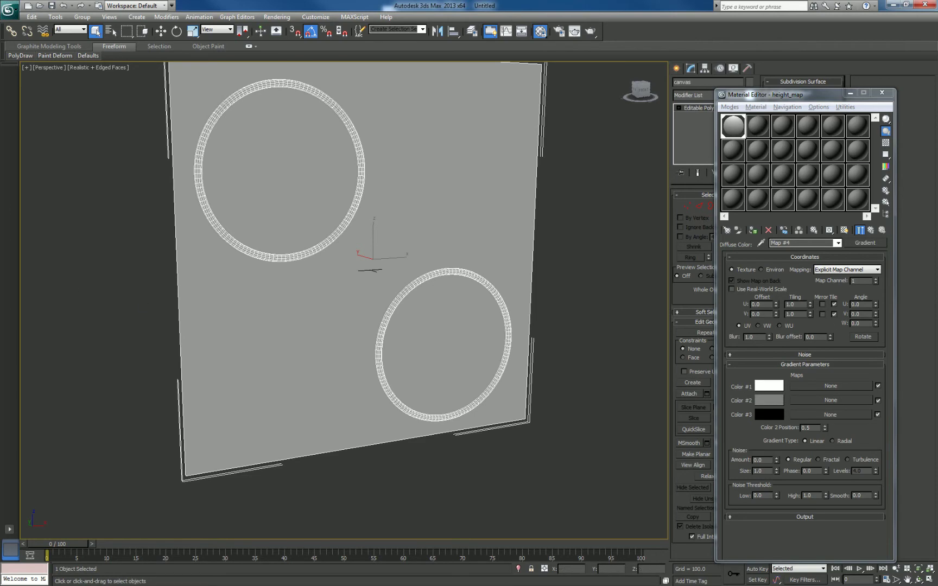
{"action": "key", "text": "0"}
{"action": "left_click_drag", "start_coordinate": [695, 76], "coordinate": [736, 81]}
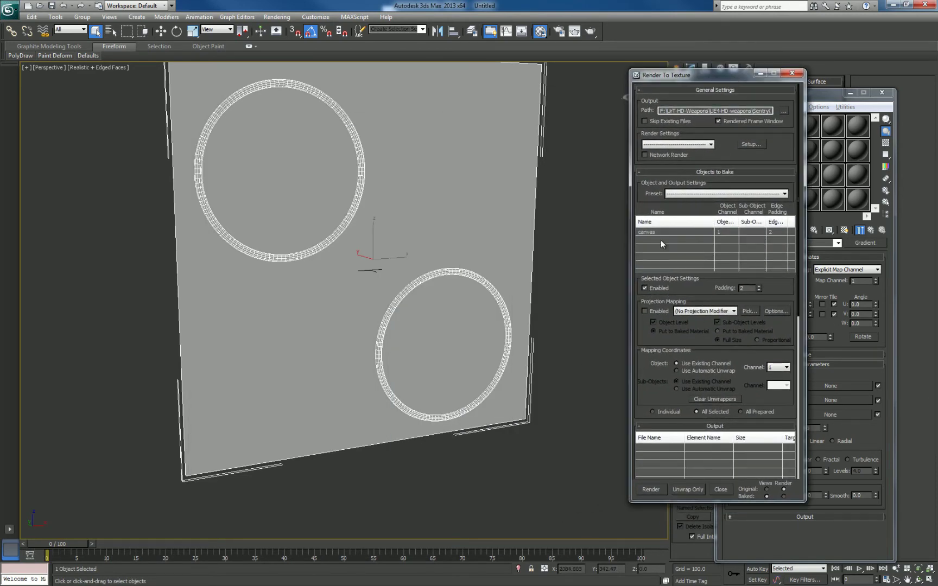
{"action": "left_click_drag", "start_coordinate": [782, 144], "coordinate": [782, 56]}
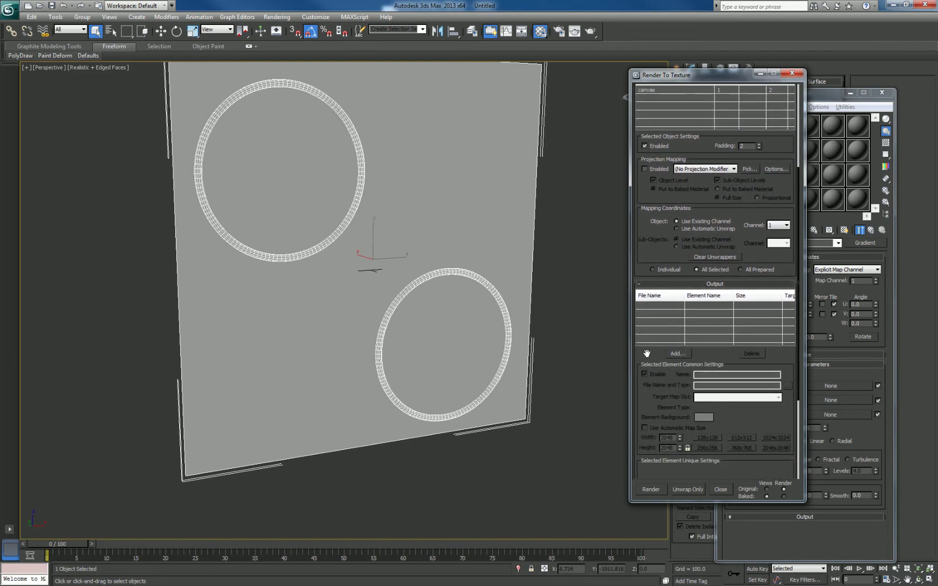
{"action": "left_click_drag", "start_coordinate": [647, 354], "coordinate": [647, 336]}
{"action": "left_click", "coordinate": [683, 337]}
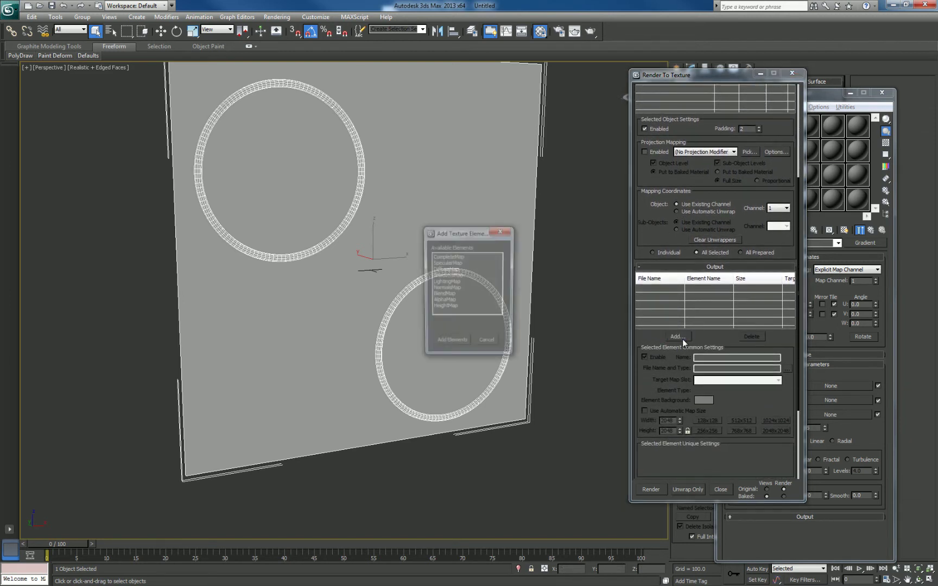
{"action": "left_click", "coordinate": [450, 257]}
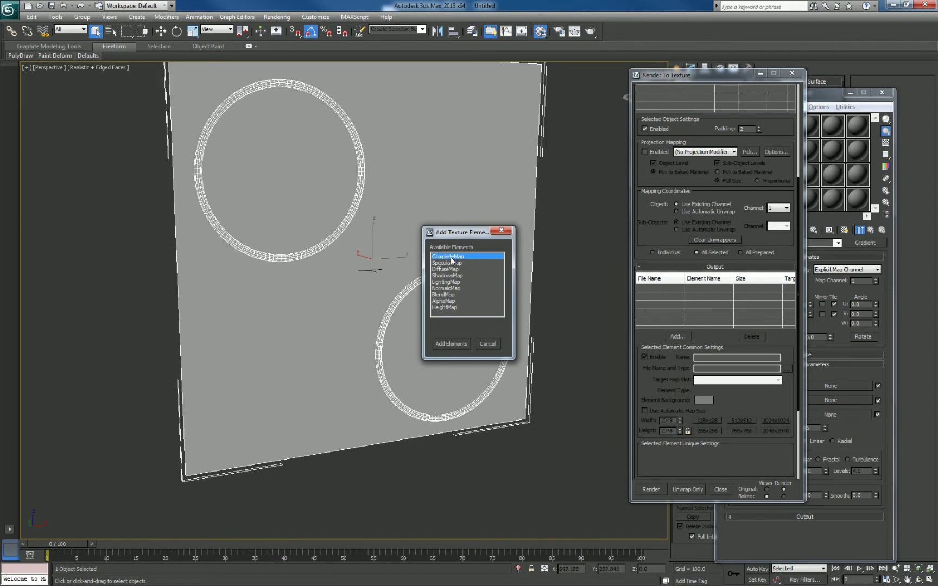
{"action": "left_click", "coordinate": [455, 344]}
Set the CompleteMap size to 2048x2048, bake the canvas texture, and close the rendered frame
{"action": "left_click_drag", "start_coordinate": [788, 345], "coordinate": [797, 221]}
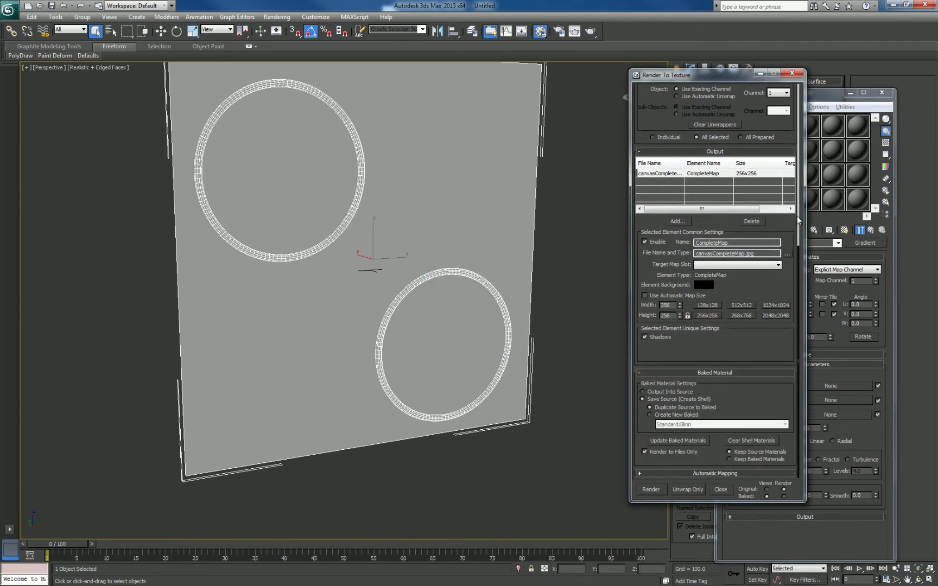
{"action": "left_click", "coordinate": [785, 318]}
{"action": "left_click_drag", "start_coordinate": [740, 346], "coordinate": [678, 347]}
{"action": "left_click", "coordinate": [651, 490]}
{"action": "left_click_drag", "start_coordinate": [631, 182], "coordinate": [429, 30]}
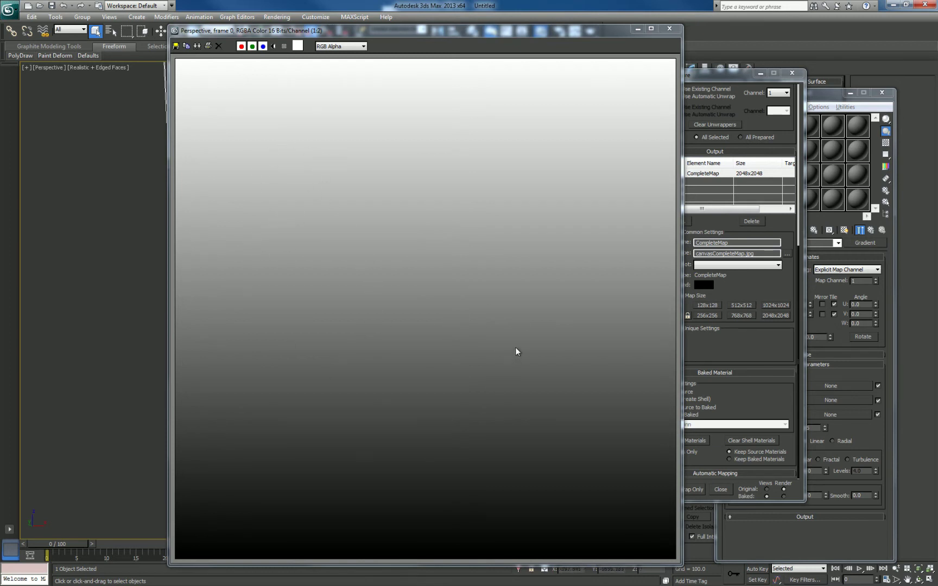
{"action": "left_click", "coordinate": [670, 28]}
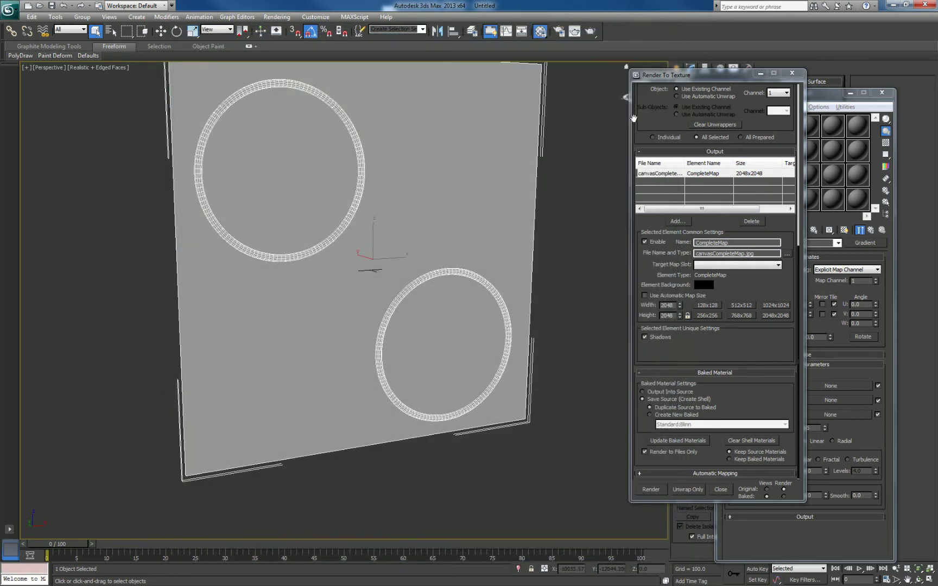
Move the open dialogs aside and add an Unwrap UVW modifier to the canvas
{"action": "middle_click_drag", "start_coordinate": [446, 326], "coordinate": [500, 385], "text": "alt"}
{"action": "left_click_drag", "start_coordinate": [726, 76], "coordinate": [154, 158]}
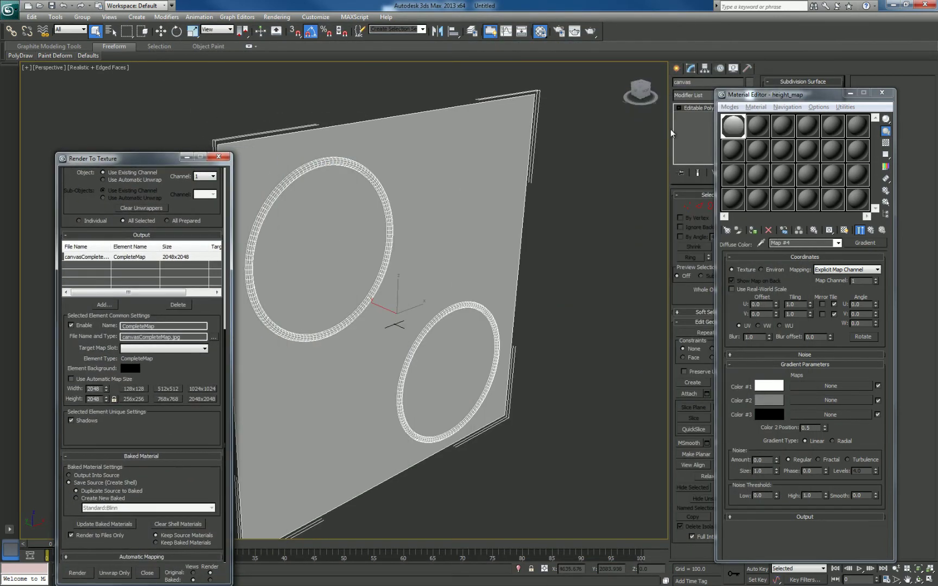
{"action": "left_click_drag", "start_coordinate": [791, 96], "coordinate": [875, 123]}
{"action": "left_click_drag", "start_coordinate": [143, 164], "coordinate": [80, 163]}
{"action": "middle_click_drag", "start_coordinate": [439, 304], "coordinate": [478, 276], "text": "alt"}
{"action": "left_click", "coordinate": [750, 95]}
{"action": "scroll", "coordinate": [705, 326], "scroll_direction": "down", "scroll_amount": 15}
{"action": "key", "text": "u"}
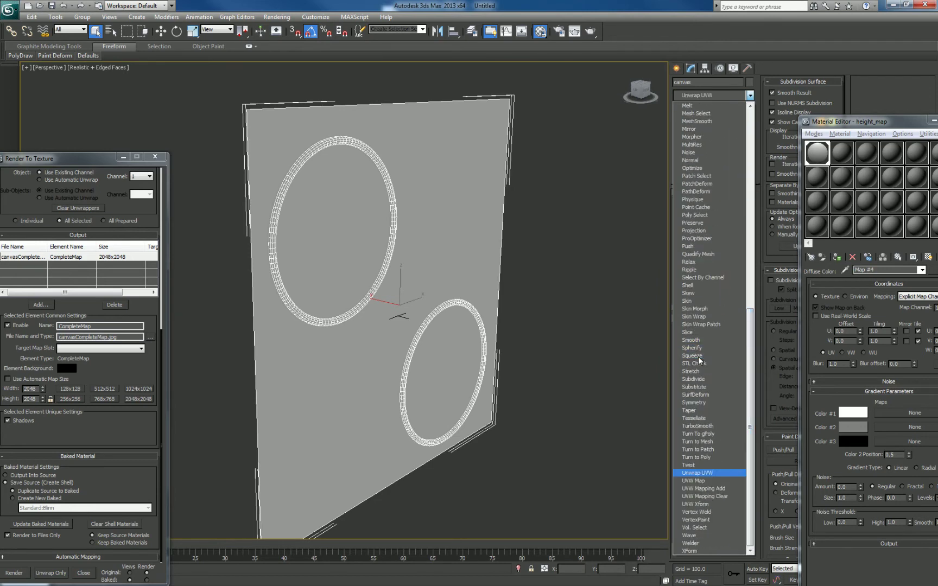
{"action": "key", "text": "Return"}
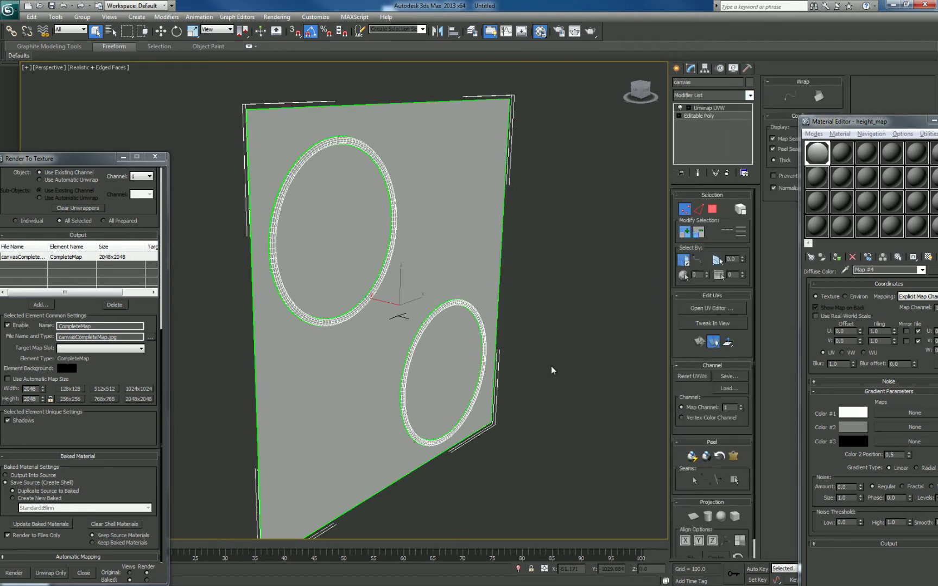
Open the canvas's UV editor beside the model and compare the full UV layout with the geometry from several angles
{"action": "left_click", "coordinate": [712, 309]}
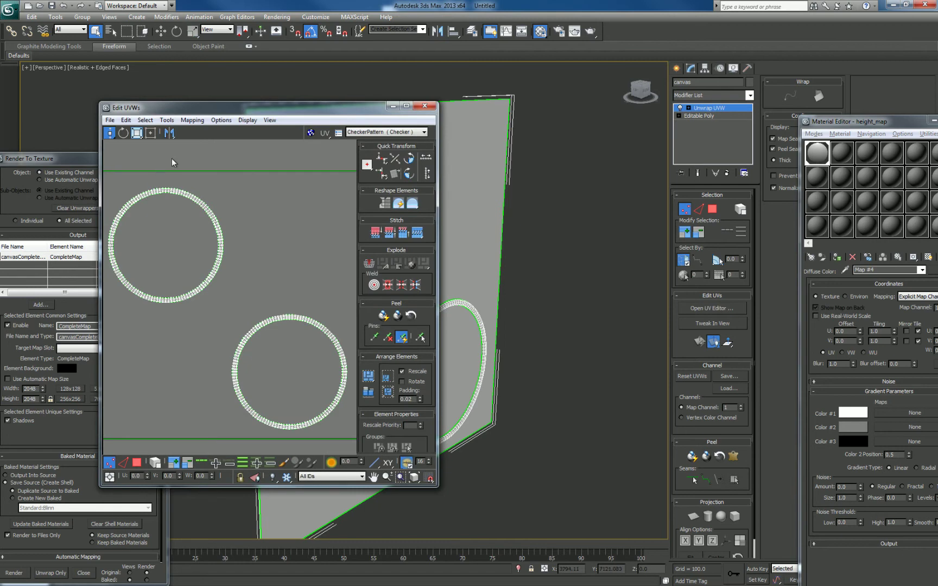
{"action": "left_click_drag", "start_coordinate": [275, 113], "coordinate": [641, 127]}
{"action": "middle_click_drag", "start_coordinate": [345, 300], "coordinate": [308, 318]}
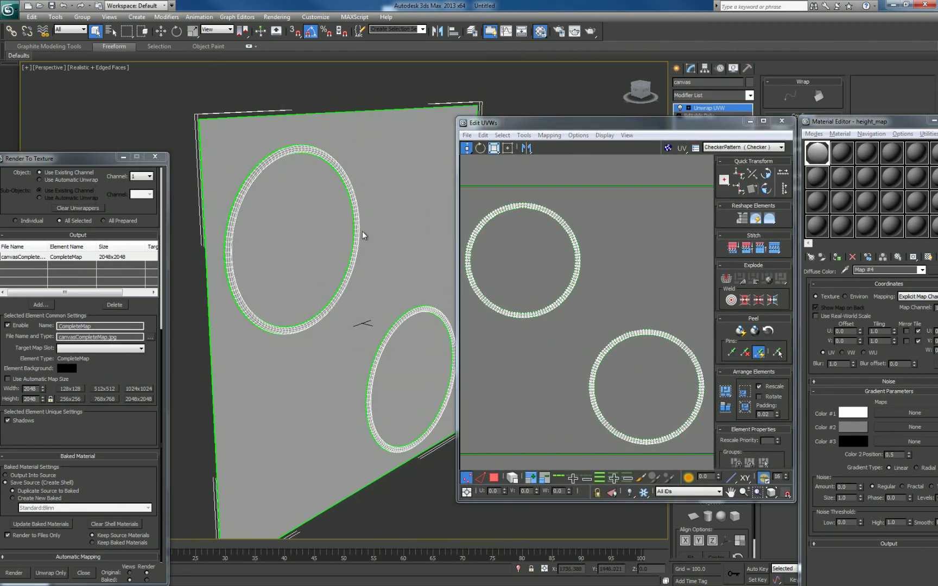
{"action": "scroll", "coordinate": [590, 321], "scroll_direction": "down", "scroll_amount": 3}
{"action": "mouse_move", "coordinate": [595, 310]}
{"action": "middle_mouse_down"}
{"action": "mouse_move", "coordinate": [580, 329]}
{"action": "mouse_move", "coordinate": [584, 315]}
{"action": "middle_mouse_up"}
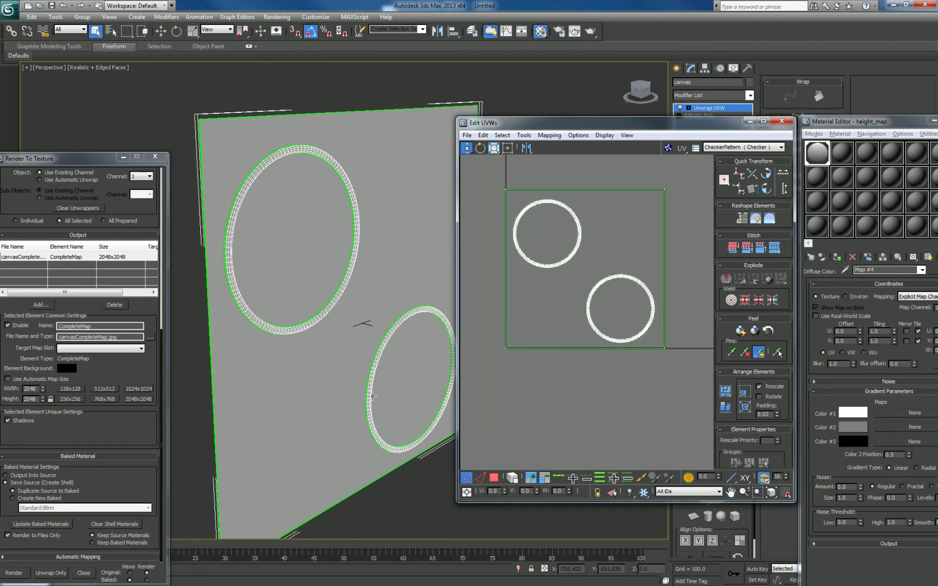
{"action": "middle_click_drag", "start_coordinate": [372, 397], "coordinate": [390, 410], "text": "alt"}
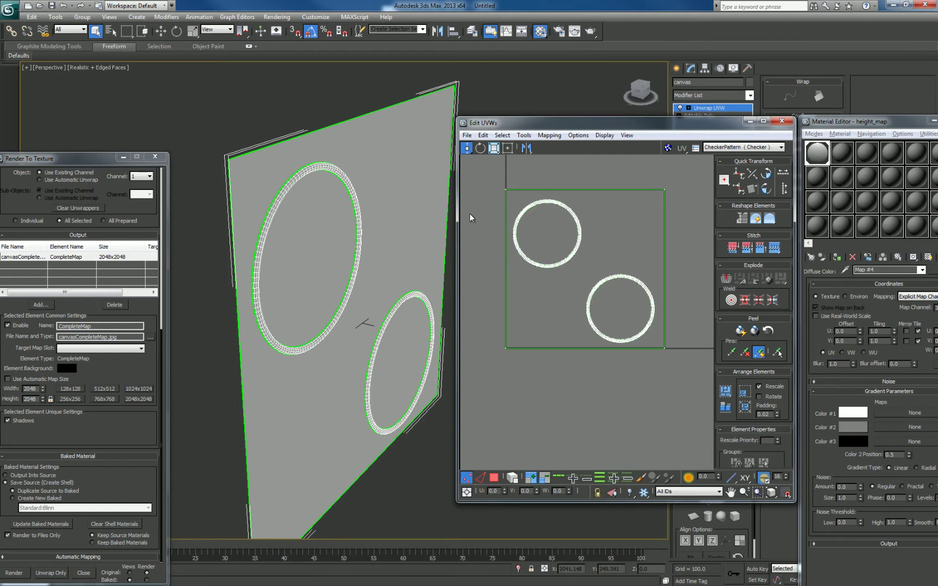
{"action": "middle_click_drag", "start_coordinate": [360, 486], "coordinate": [400, 406], "text": "alt"}
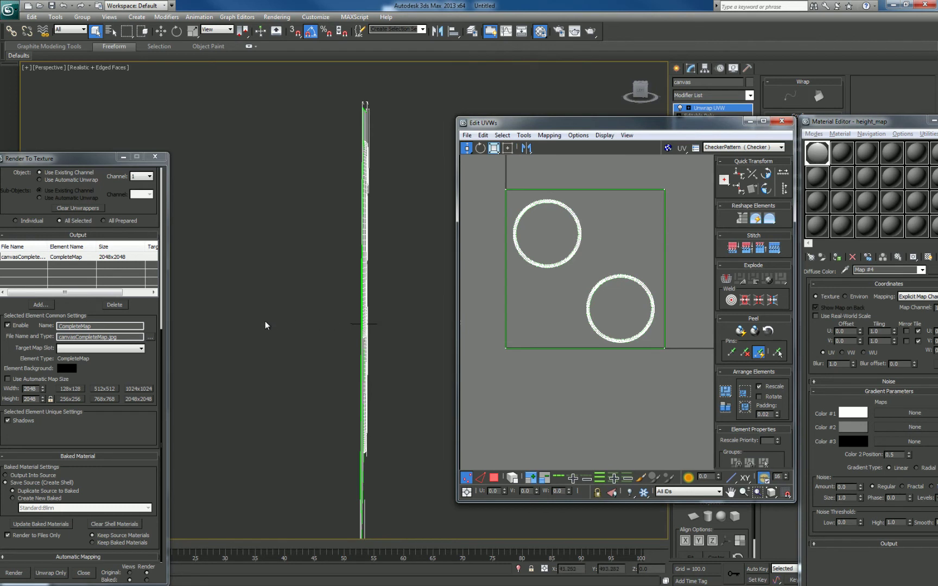
{"action": "middle_click_drag", "start_coordinate": [390, 350], "coordinate": [393, 373], "text": "alt"}
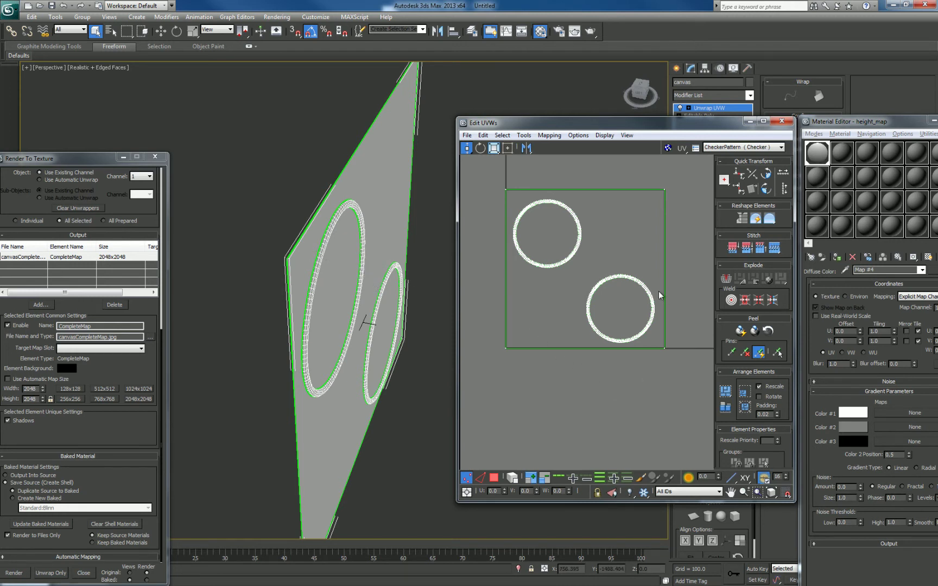
{"action": "middle_click_drag", "start_coordinate": [659, 290], "coordinate": [654, 309]}
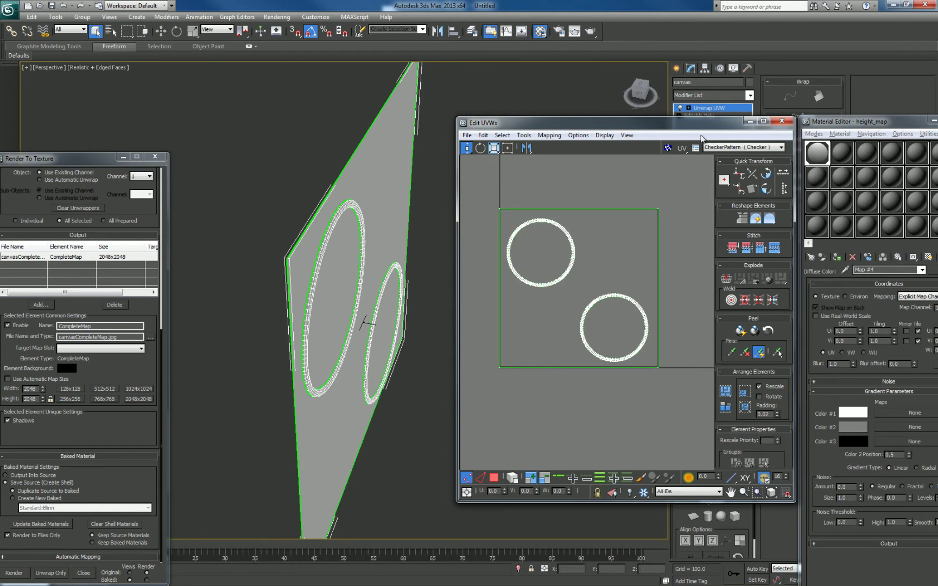
Select all UV polygons of the canvas and apply a planar projection
{"action": "left_click_drag", "start_coordinate": [680, 128], "coordinate": [364, 103]}
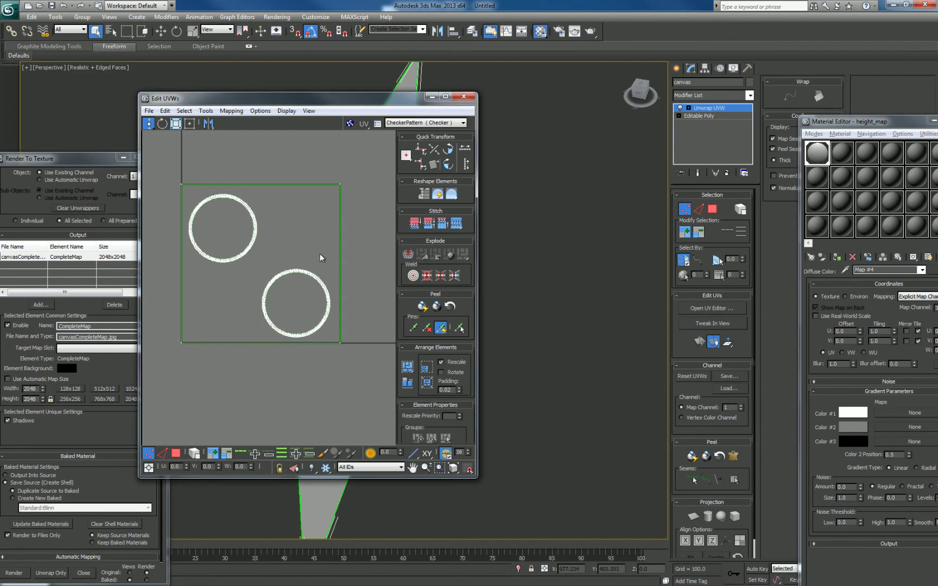
{"action": "left_click", "coordinate": [176, 453]}
{"action": "key", "text": "ctrl+a"}
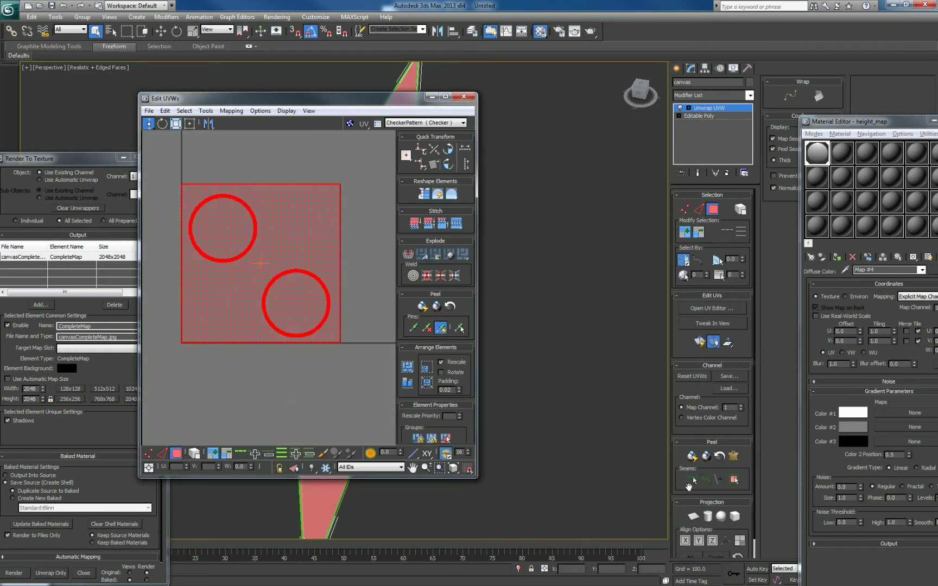
{"action": "left_click", "coordinate": [694, 517]}
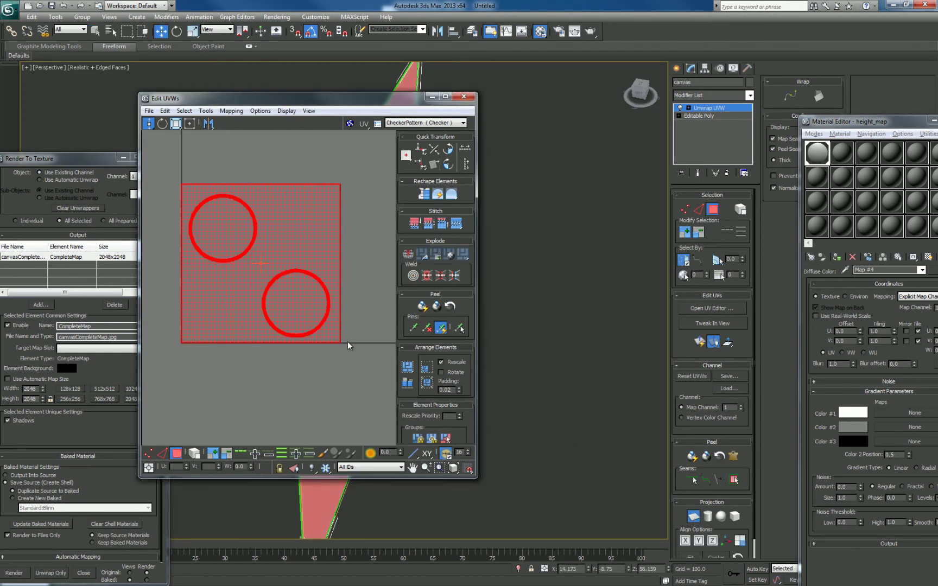
Rotate the planar mapping gizmo perpendicular to the canvas so the UVs show the ring geometry edge-on as a thin strip
{"action": "middle_click_drag", "start_coordinate": [560, 337], "coordinate": [628, 312], "text": "alt"}
{"action": "right_click", "coordinate": [517, 294]}
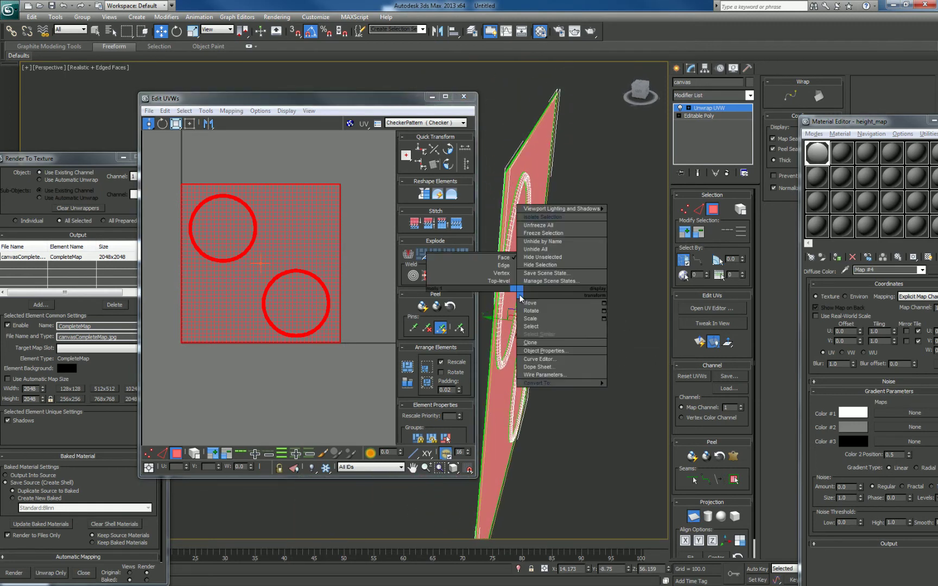
{"action": "left_click", "coordinate": [526, 307]}
{"action": "left_click_drag", "start_coordinate": [530, 297], "coordinate": [484, 292]}
{"action": "scroll", "coordinate": [316, 320], "scroll_direction": "up", "scroll_amount": 5}
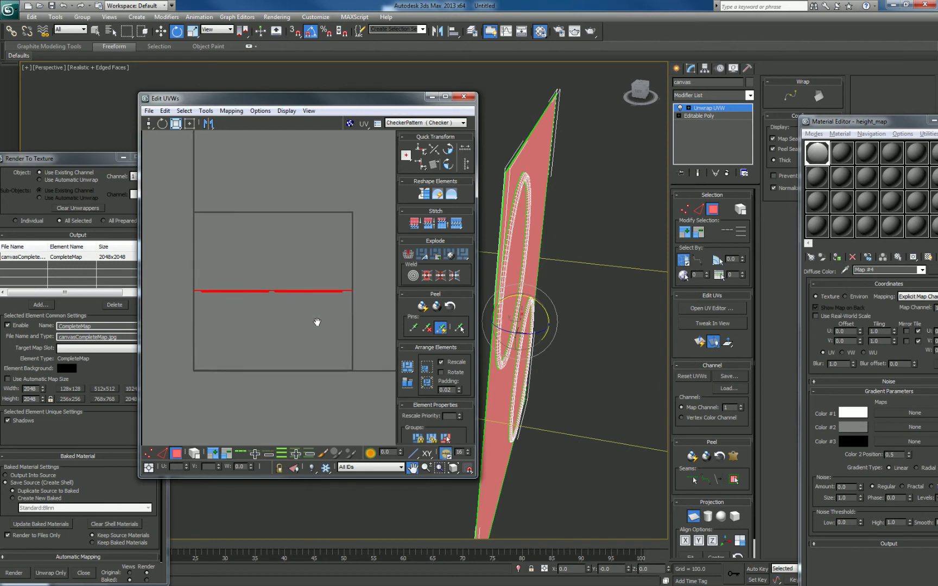
{"action": "middle_click_drag", "start_coordinate": [296, 336], "coordinate": [297, 342]}
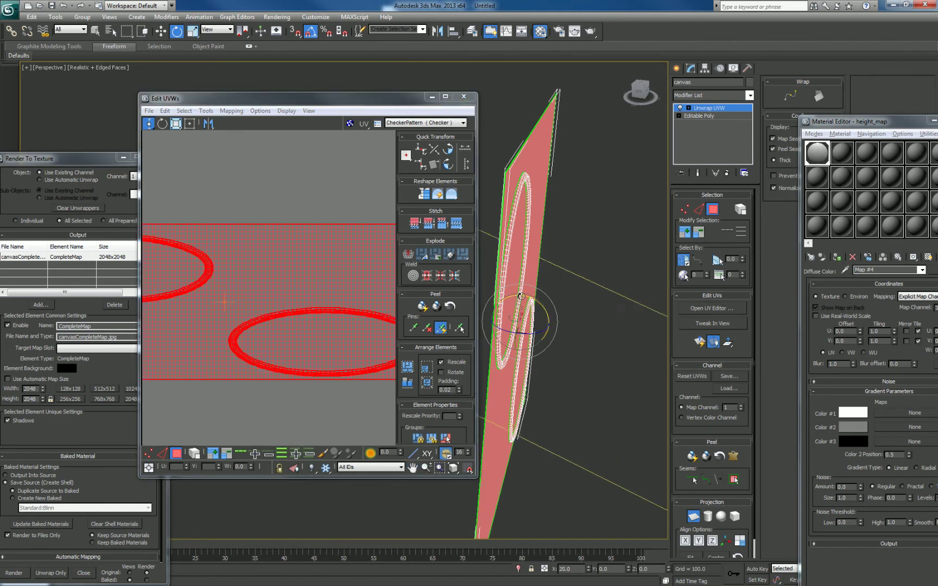
{"action": "left_click_drag", "start_coordinate": [558, 305], "coordinate": [610, 325]}
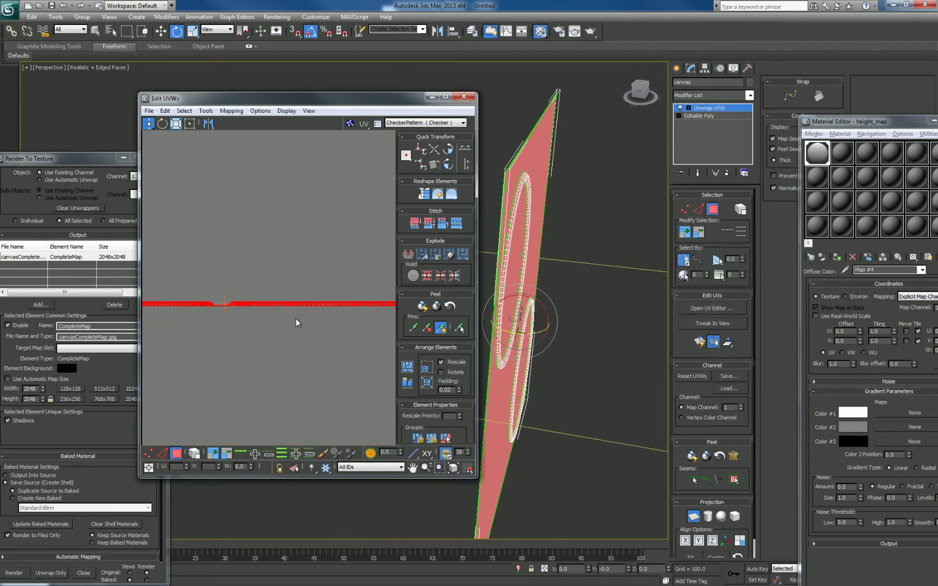
{"action": "scroll", "coordinate": [292, 329], "scroll_direction": "down", "scroll_amount": 2}
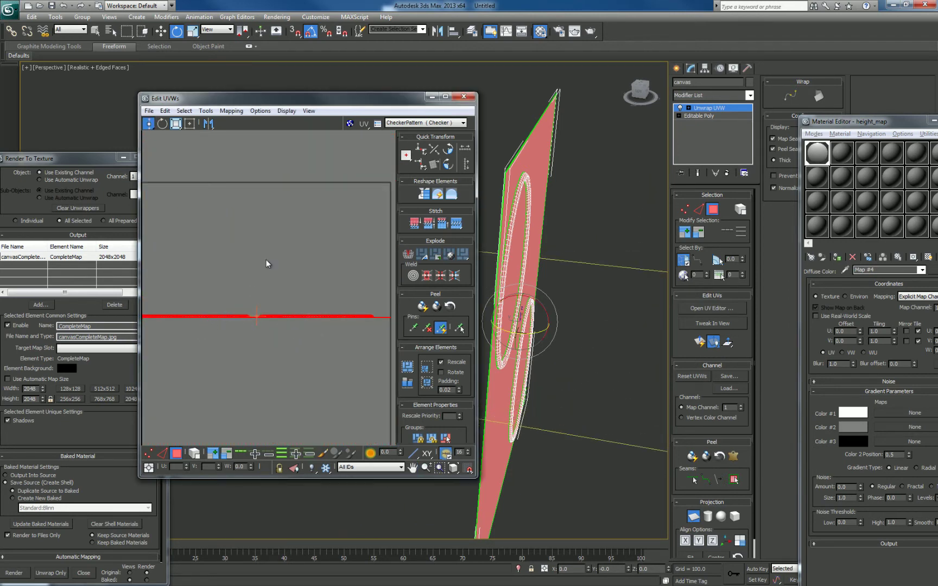
Render the canvas from two perspective angles to check how the gradient follows the edge-on mapping
{"action": "left_click_drag", "start_coordinate": [407, 99], "coordinate": [11, 158]}
{"action": "middle_click_drag", "start_coordinate": [542, 411], "coordinate": [562, 259], "text": "alt"}
{"action": "left_click", "coordinate": [591, 32]}
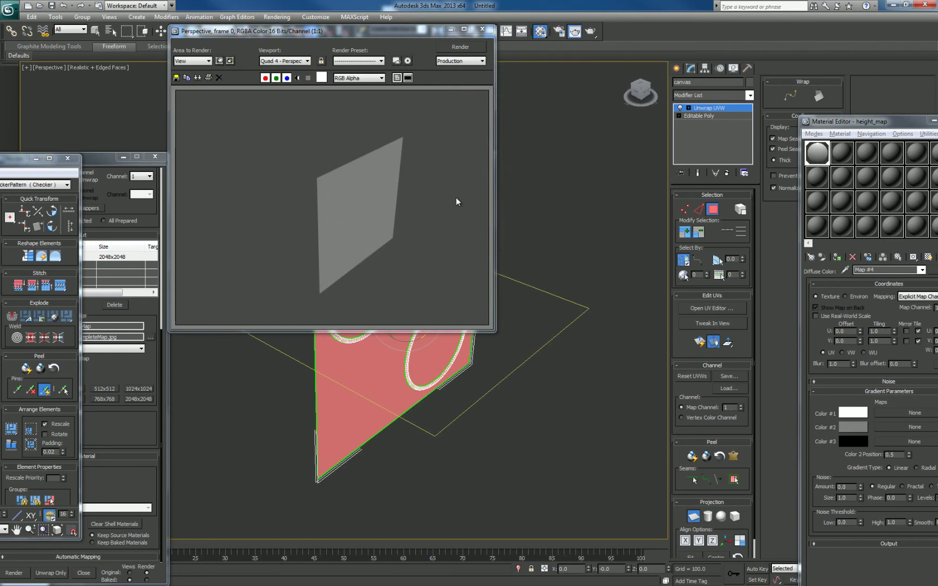
{"action": "middle_click_drag", "start_coordinate": [505, 206], "coordinate": [568, 255], "text": "alt"}
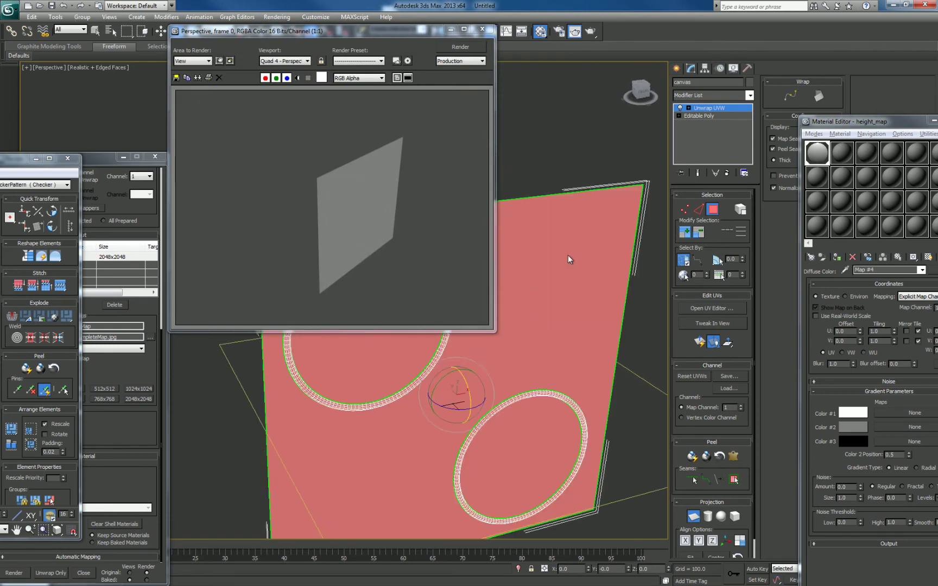
{"action": "left_click", "coordinate": [592, 32]}
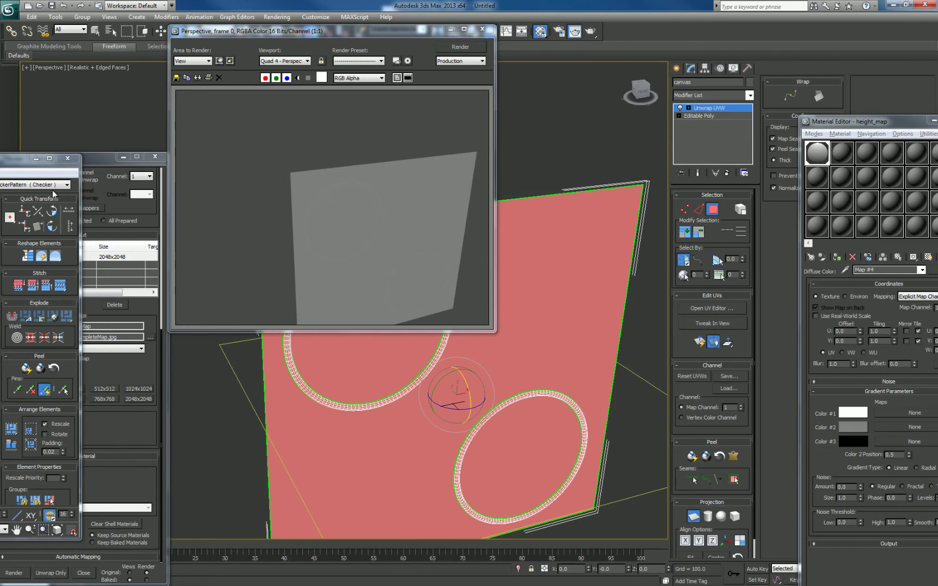
Show the Map #4 gradient as the UV editor background and compare its tile with the edge-on UV strip
{"action": "left_click_drag", "start_coordinate": [16, 158], "coordinate": [743, 89]}
{"action": "double_click", "coordinate": [644, 87]}
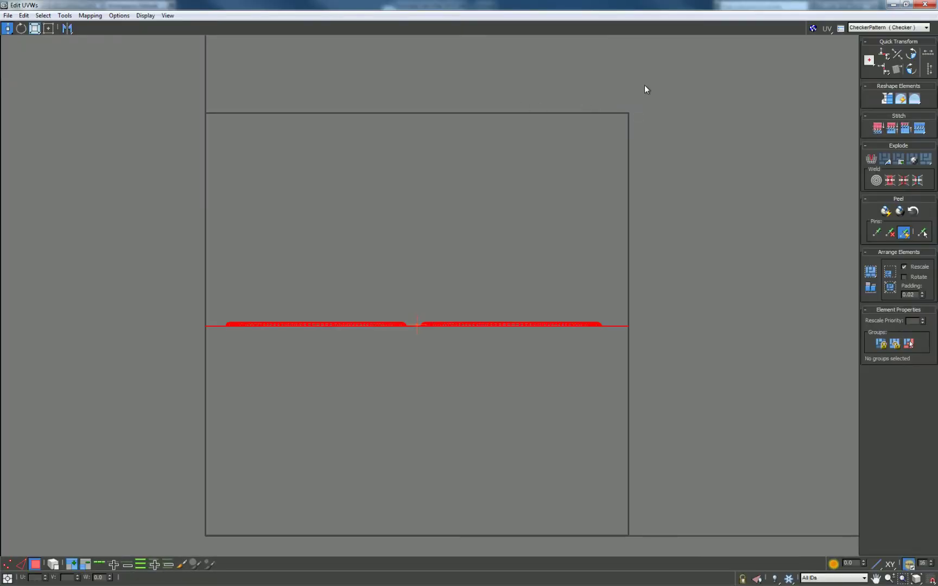
{"action": "left_click", "coordinate": [893, 28]}
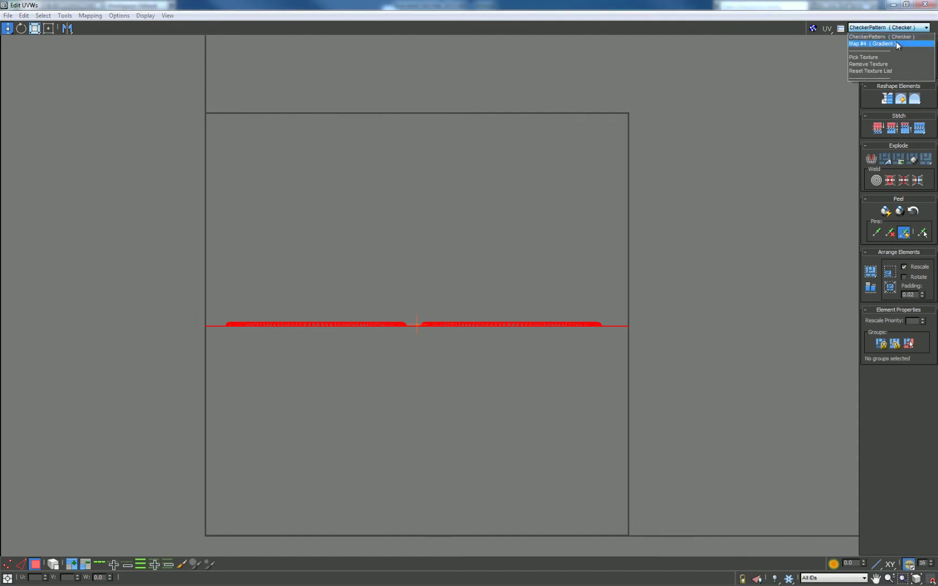
{"action": "left_click", "coordinate": [897, 44]}
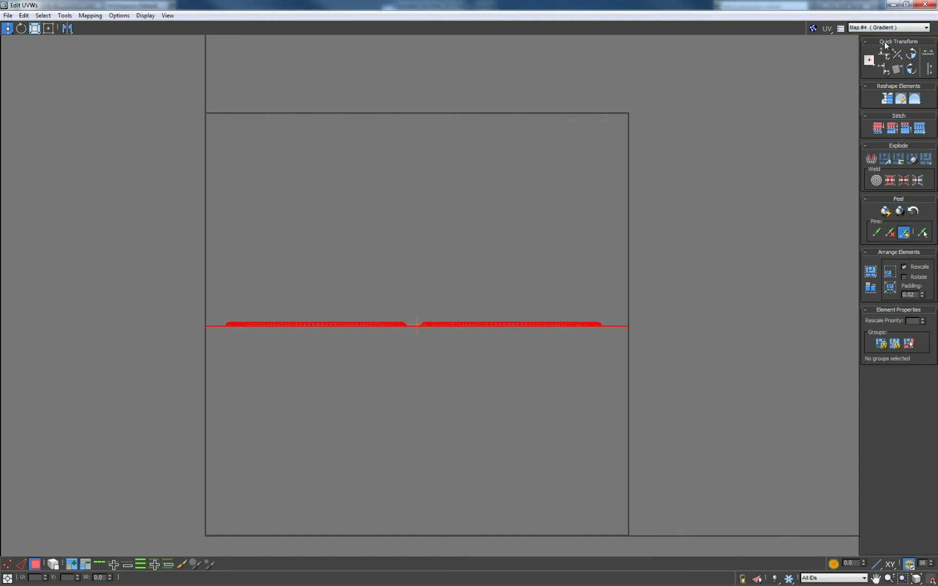
{"action": "left_click", "coordinate": [813, 28]}
{"action": "scroll", "coordinate": [314, 322], "scroll_direction": "down", "scroll_amount": 1}
{"action": "scroll", "coordinate": [314, 325], "scroll_direction": "down", "scroll_amount": 2}
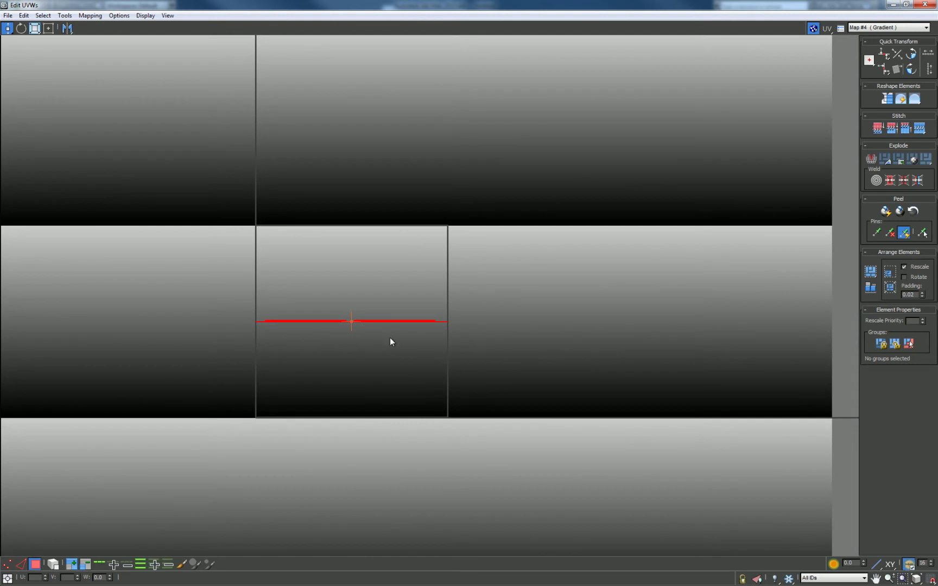
{"action": "scroll", "coordinate": [391, 328], "scroll_direction": "up", "scroll_amount": 2}
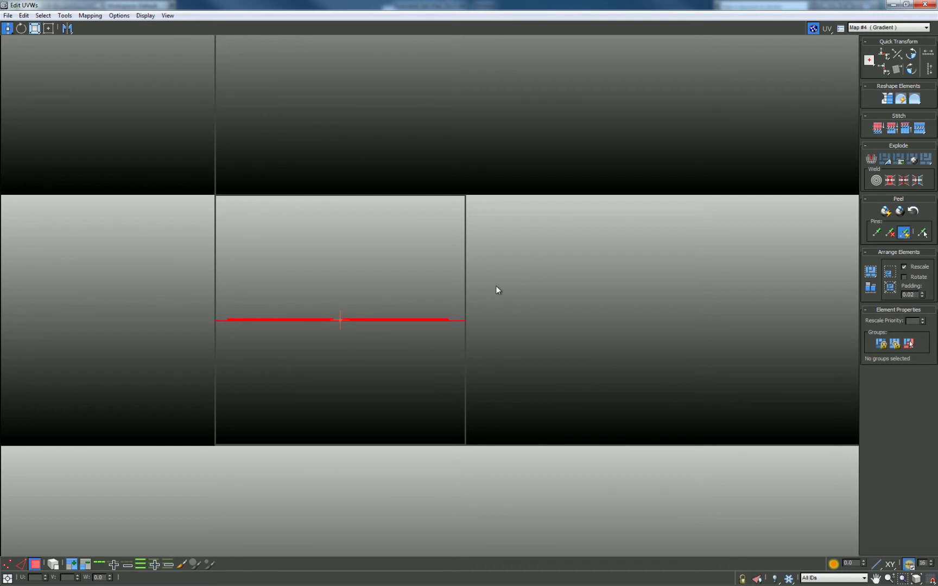
Move the selected UV strip down into the dark end of the gradient and render the canvas to check it
{"action": "right_click", "coordinate": [354, 291]}
{"action": "left_click", "coordinate": [358, 307]}
{"action": "double_click", "coordinate": [628, 7]}
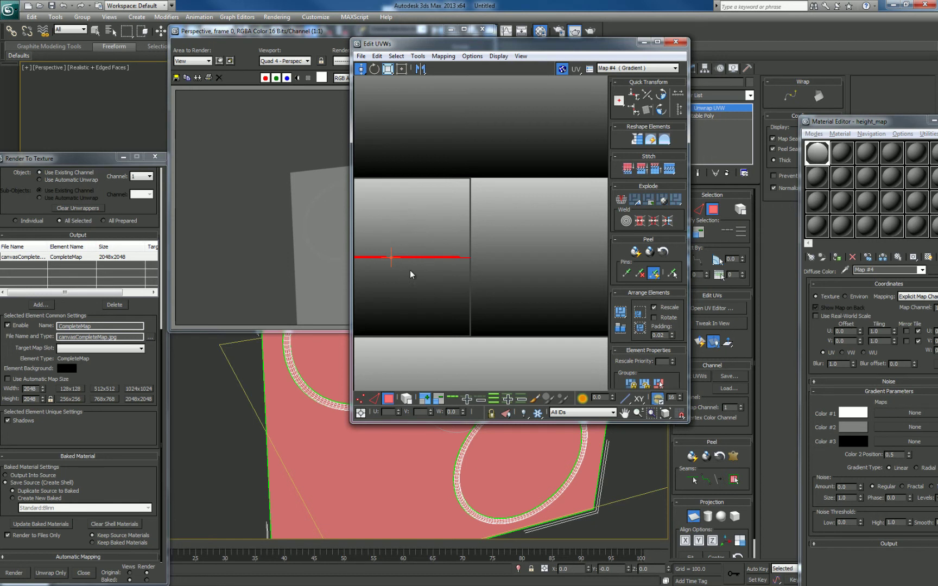
{"action": "left_click", "coordinate": [695, 518]}
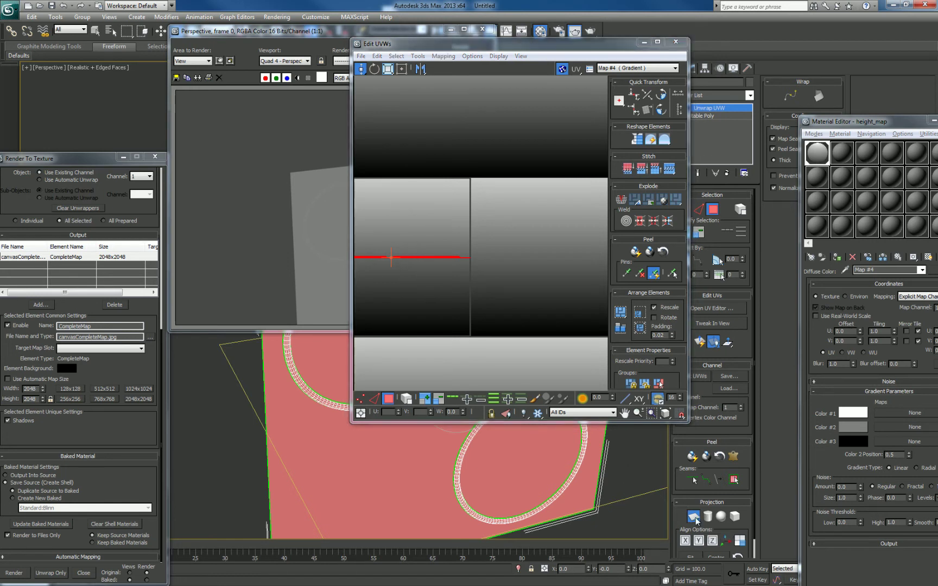
{"action": "left_click_drag", "start_coordinate": [412, 258], "coordinate": [412, 317]}
{"action": "left_click_drag", "start_coordinate": [560, 47], "coordinate": [182, 155]}
{"action": "left_click", "coordinate": [591, 31]}
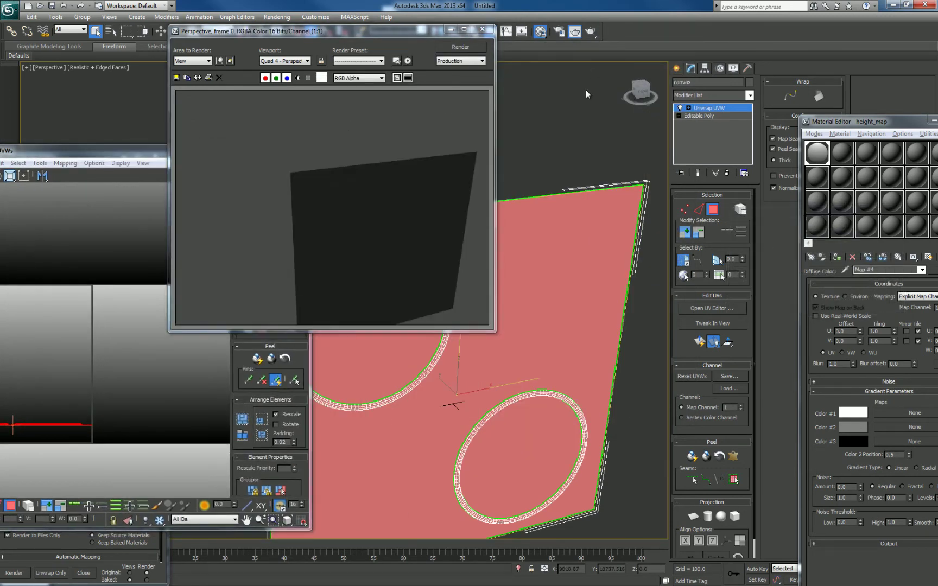
{"action": "left_click_drag", "start_coordinate": [98, 149], "coordinate": [663, 104]}
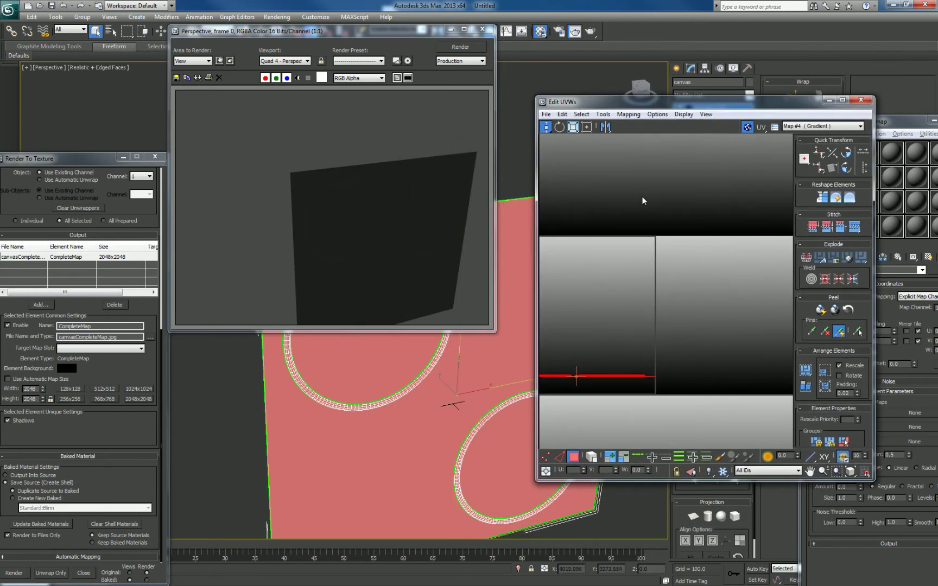
Stretch the UV strip vertically in Freeform mode so it spans nearly the full black-to-white height of the gradient tile
{"action": "right_click", "coordinate": [650, 333]}
{"action": "scroll", "coordinate": [613, 380], "scroll_direction": "down", "scroll_amount": 3}
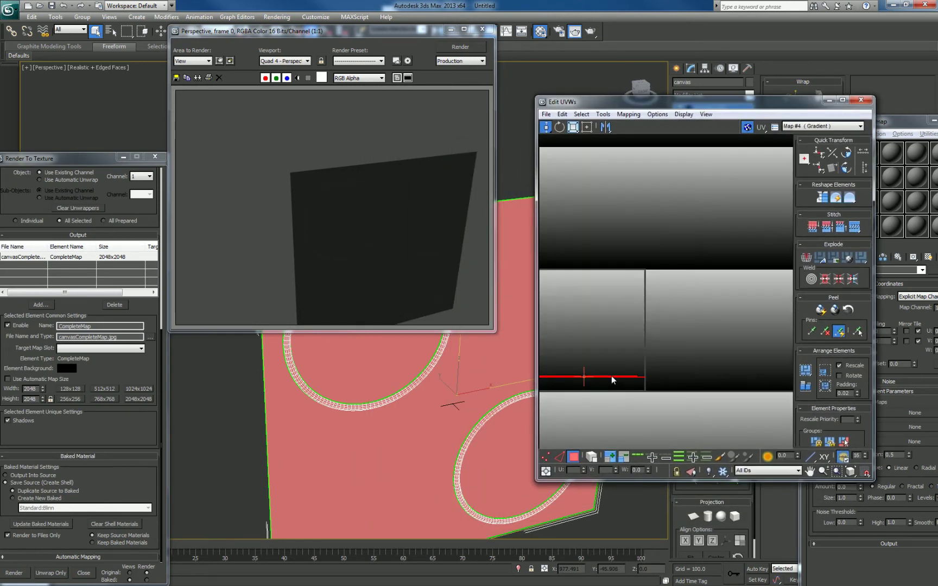
{"action": "scroll", "coordinate": [612, 380], "scroll_direction": "down", "scroll_amount": 1}
{"action": "left_click", "coordinate": [587, 127]}
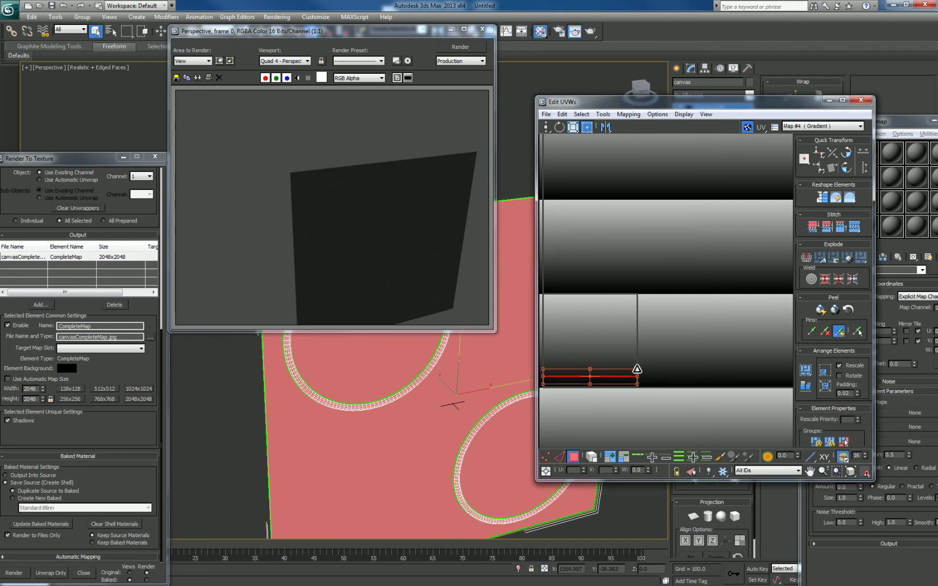
{"action": "left_click_drag", "start_coordinate": [637, 370], "coordinate": [636, 297]}
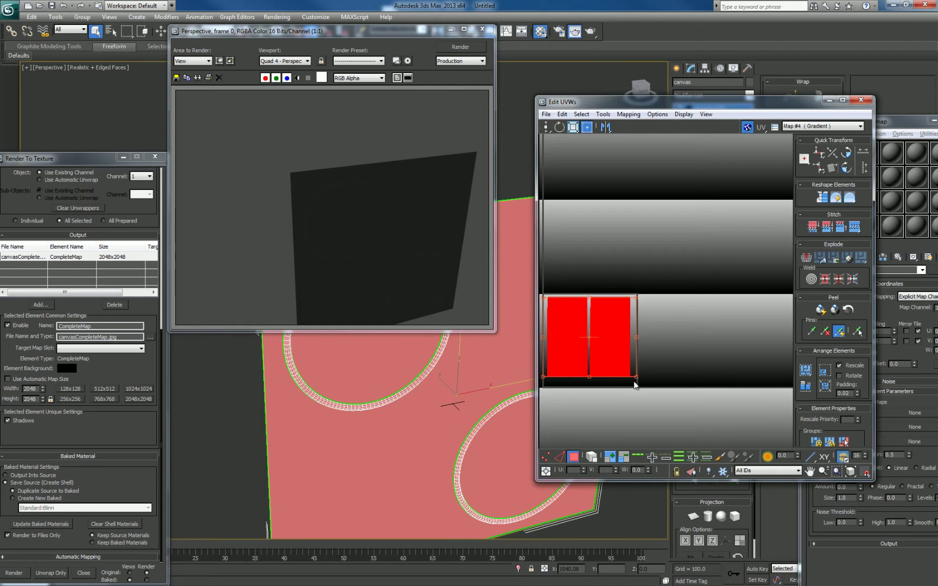
{"action": "left_click_drag", "start_coordinate": [635, 377], "coordinate": [637, 384]}
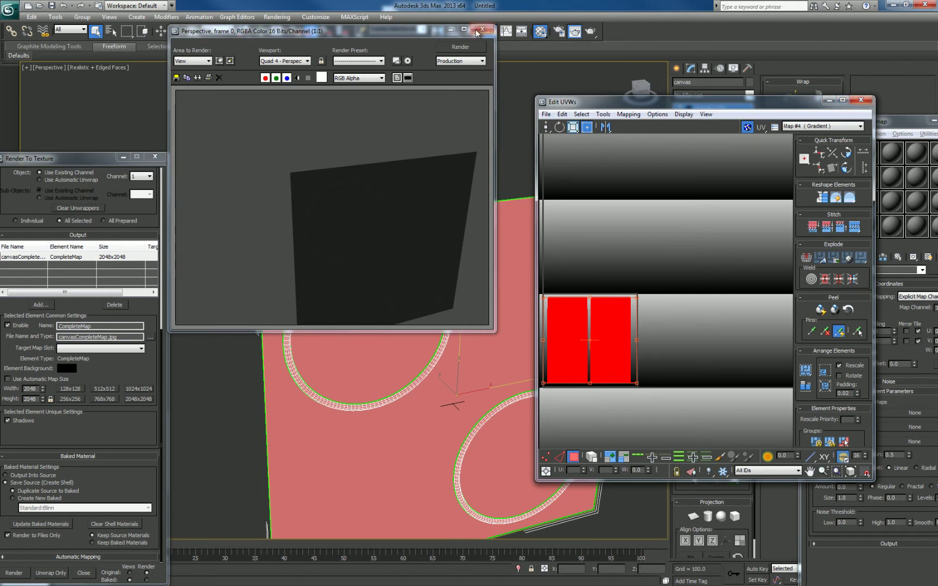
Render the perspective view to check how the stretched UVs shade the two rings against the flat canvas
{"action": "left_click", "coordinate": [591, 32]}
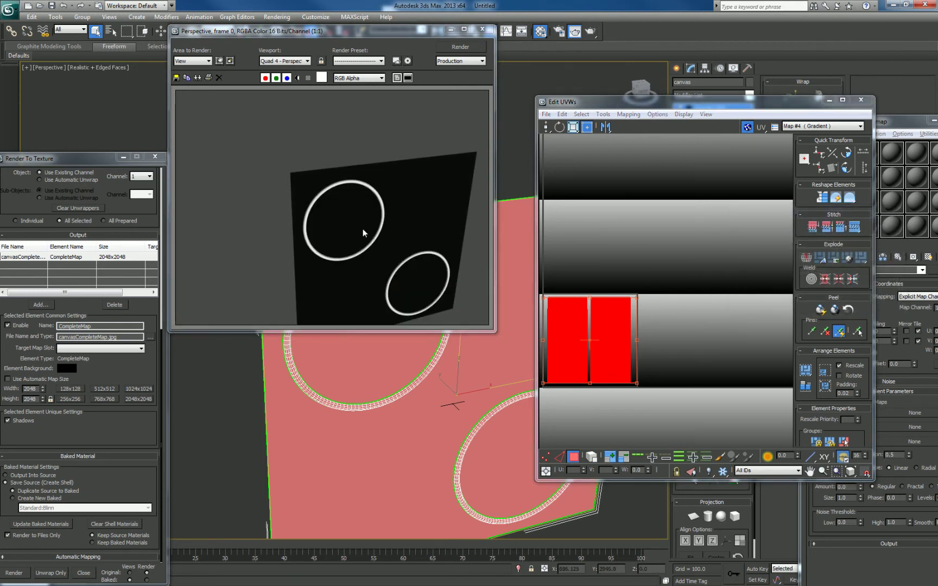
{"action": "left_click", "coordinate": [380, 229]}
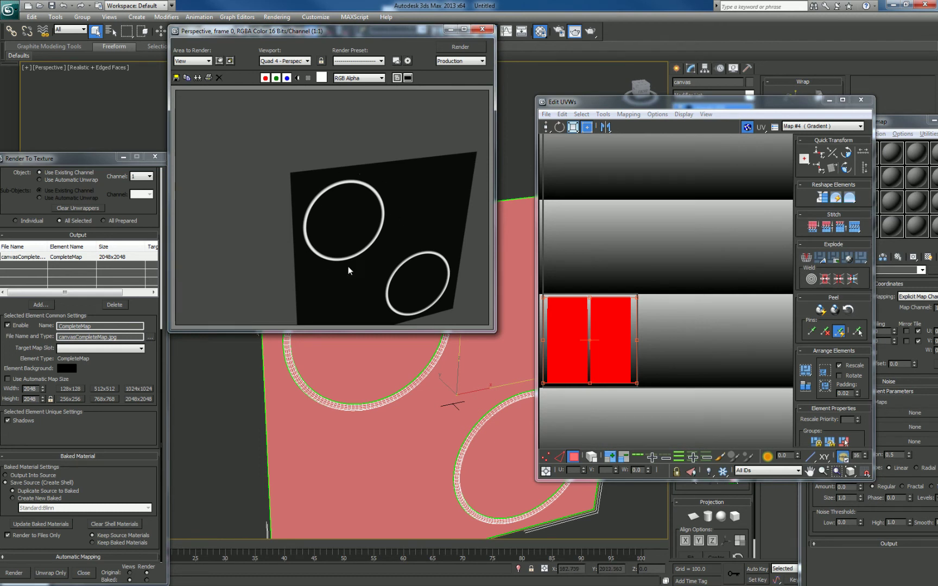
{"action": "left_click", "coordinate": [624, 262]}
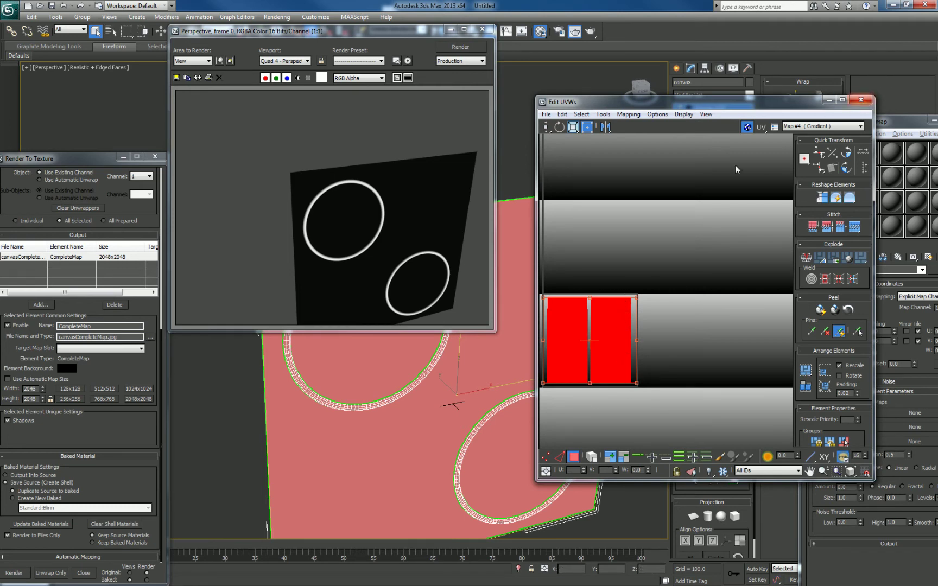
Close the UV editor, convert the canvas to Editable Poly and close the rendered frame window
{"action": "left_click", "coordinate": [862, 101]}
{"action": "right_click", "coordinate": [558, 296]}
{"action": "mouse_move", "coordinate": [581, 389]}
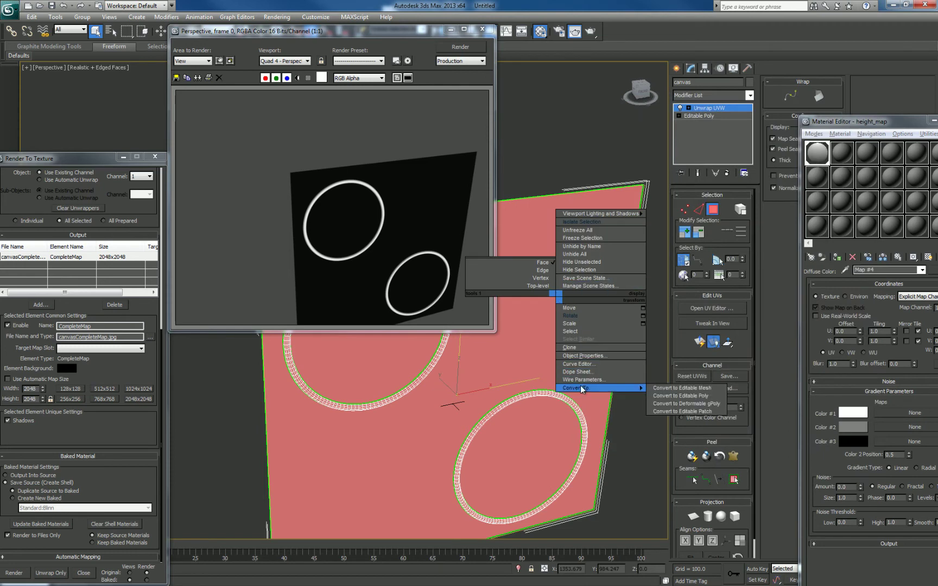
{"action": "left_click", "coordinate": [681, 395]}
{"action": "left_click_drag", "start_coordinate": [347, 31], "coordinate": [249, 73]}
{"action": "left_click", "coordinate": [372, 74]}
Bake the canvas's 2048x2048 CompleteMap using existing map channel 1 and close the resulting image
{"action": "left_click_drag", "start_coordinate": [60, 158], "coordinate": [400, 108]}
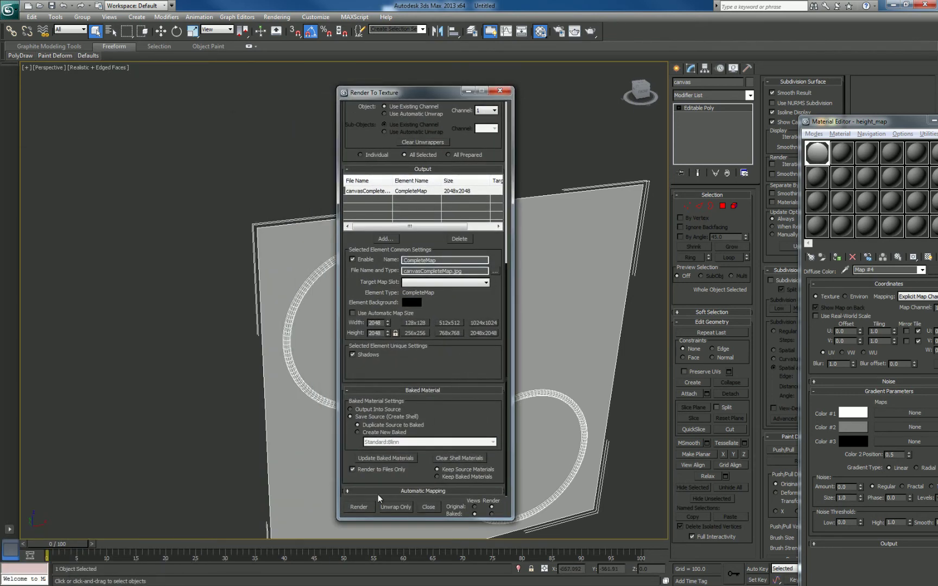
{"action": "left_click", "coordinate": [367, 506]}
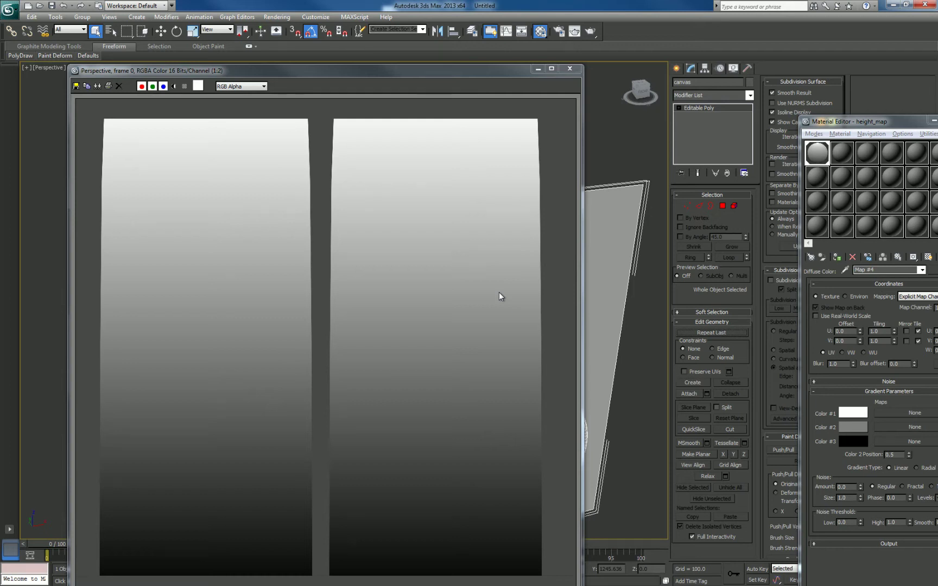
{"action": "left_click", "coordinate": [570, 68]}
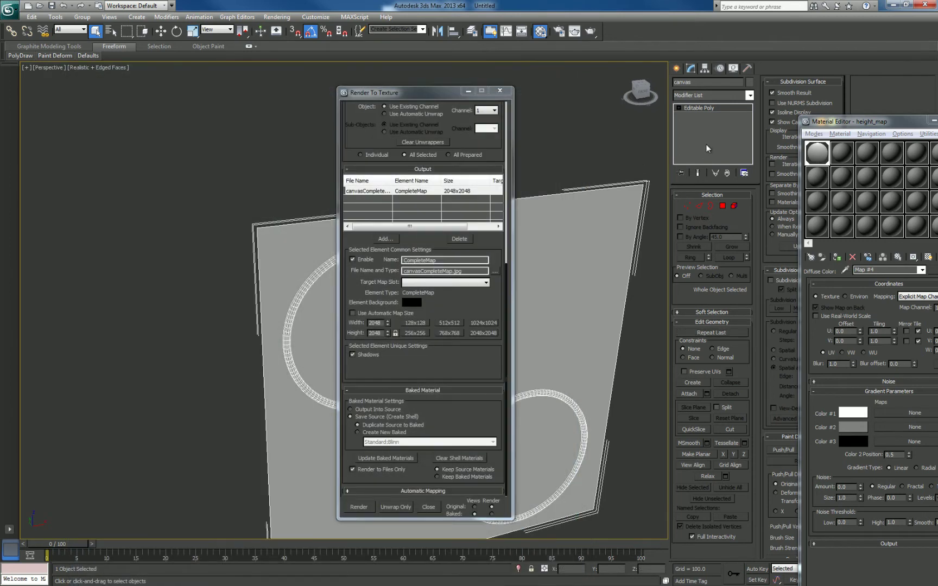
Add an Unwrap UVW modifier to the canvas and open its UV layout for map channel 1
{"action": "left_click", "coordinate": [749, 96]}
{"action": "scroll", "coordinate": [721, 239], "scroll_direction": "down", "scroll_amount": 10}
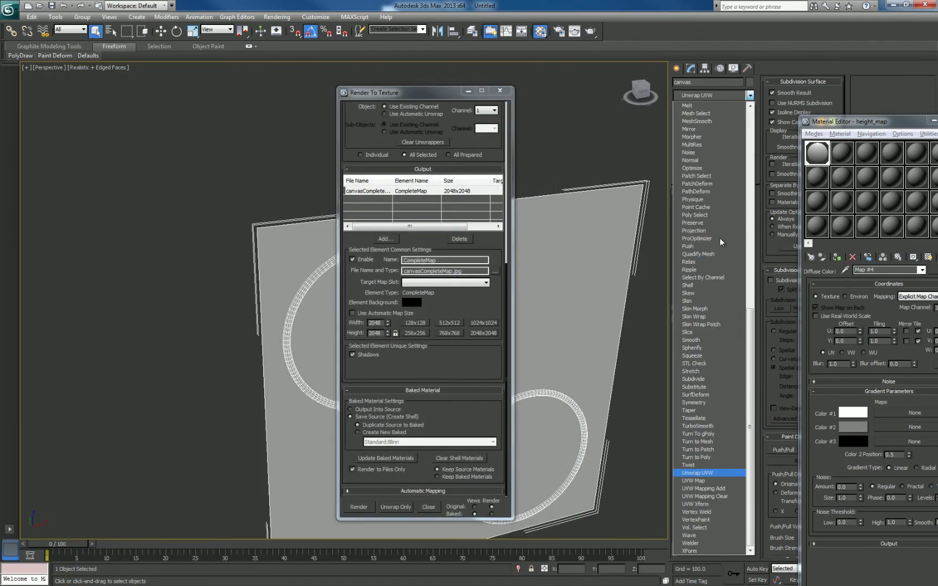
{"action": "left_click", "coordinate": [721, 240]}
{"action": "left_click_drag", "start_coordinate": [426, 93], "coordinate": [99, 126]}
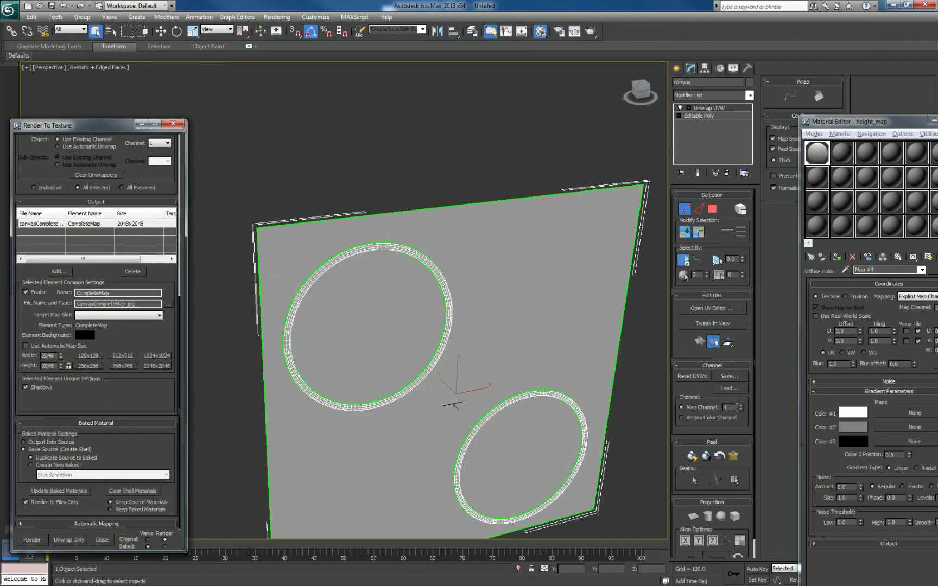
{"action": "left_click", "coordinate": [722, 309]}
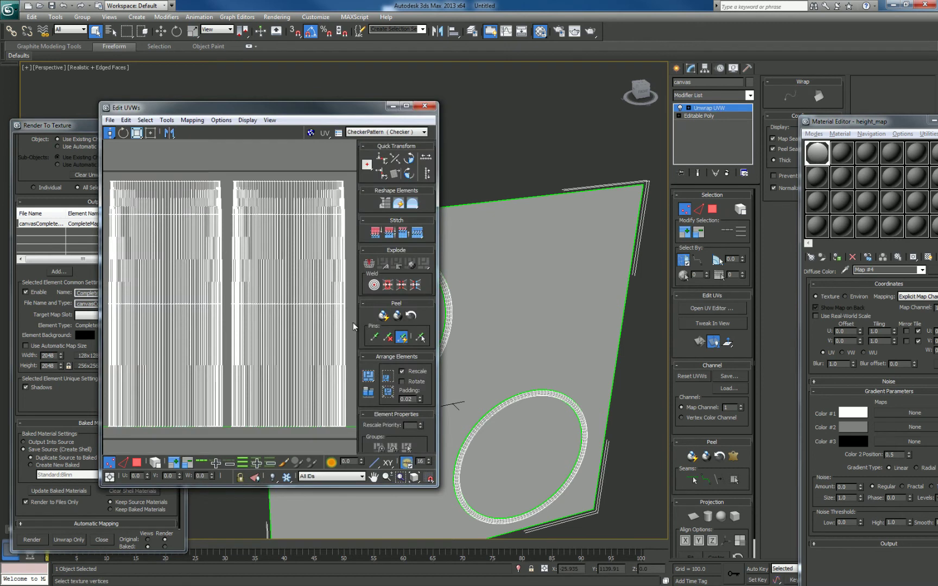
{"action": "scroll", "coordinate": [287, 327], "scroll_direction": "down", "scroll_amount": 3}
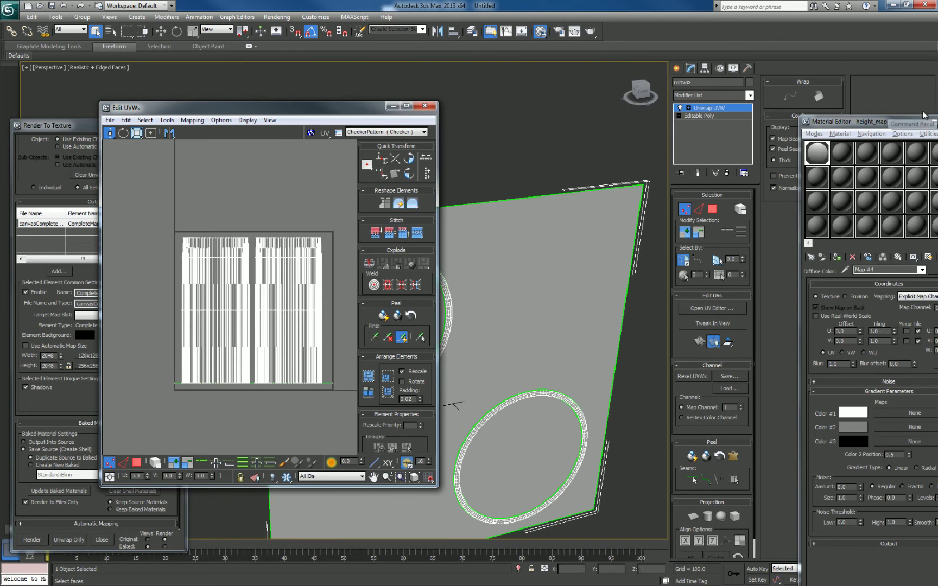
Review the gradient's explicit map channel setting in the Material Editor and compare the UV layout with the ring geometry
{"action": "left_click_drag", "start_coordinate": [911, 124], "coordinate": [633, 88]}
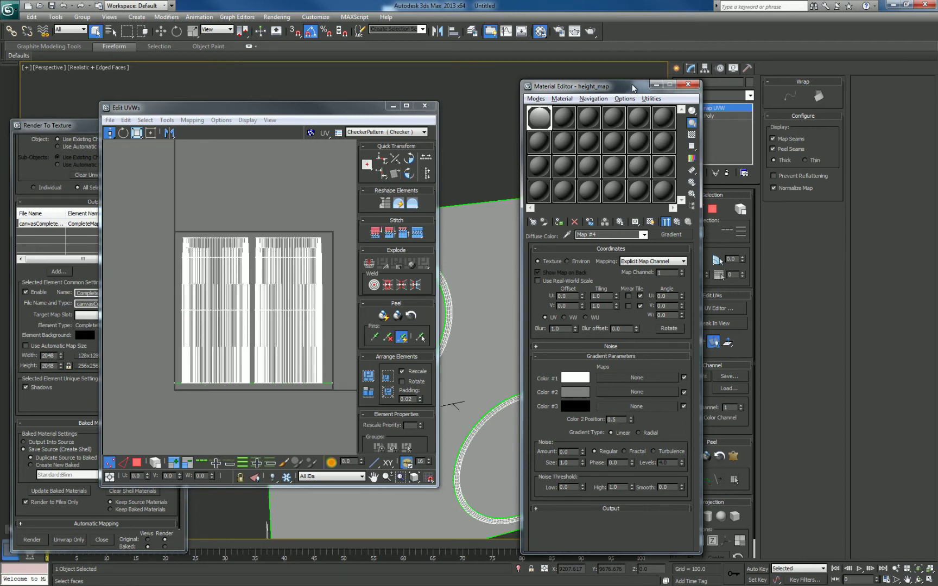
{"action": "left_click_drag", "start_coordinate": [630, 88], "coordinate": [635, 64]}
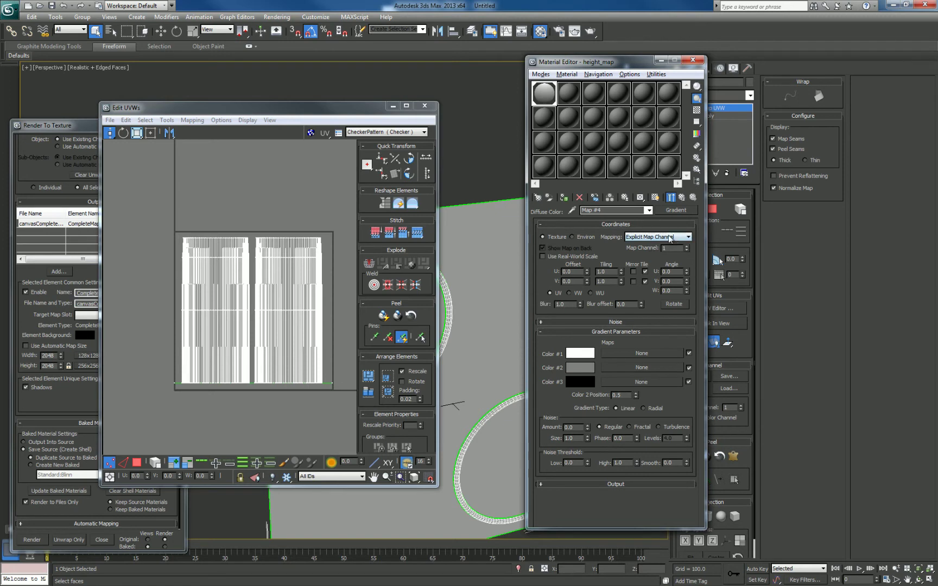
{"action": "left_click_drag", "start_coordinate": [304, 111], "coordinate": [349, 85]}
{"action": "left_click", "coordinate": [581, 32]}
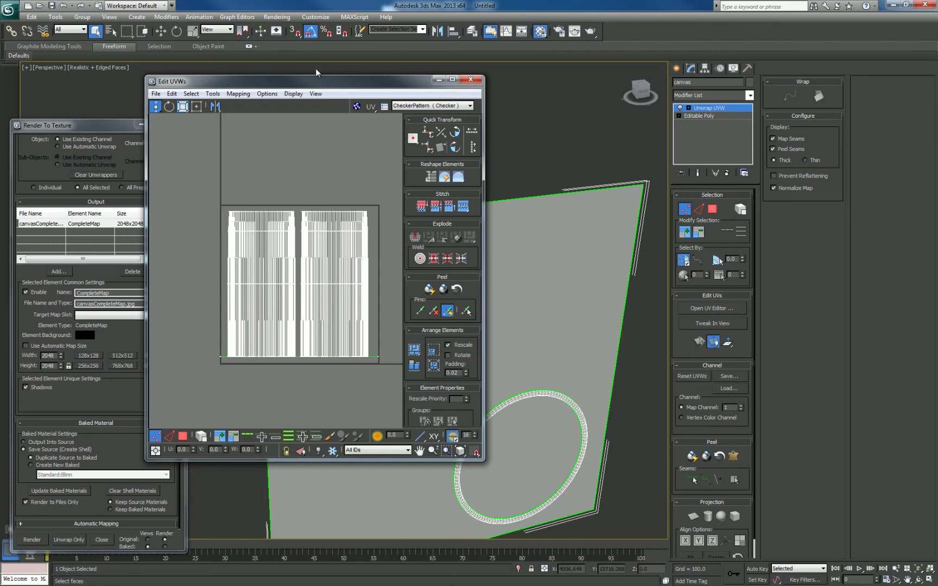
{"action": "left_click_drag", "start_coordinate": [322, 85], "coordinate": [642, 96]}
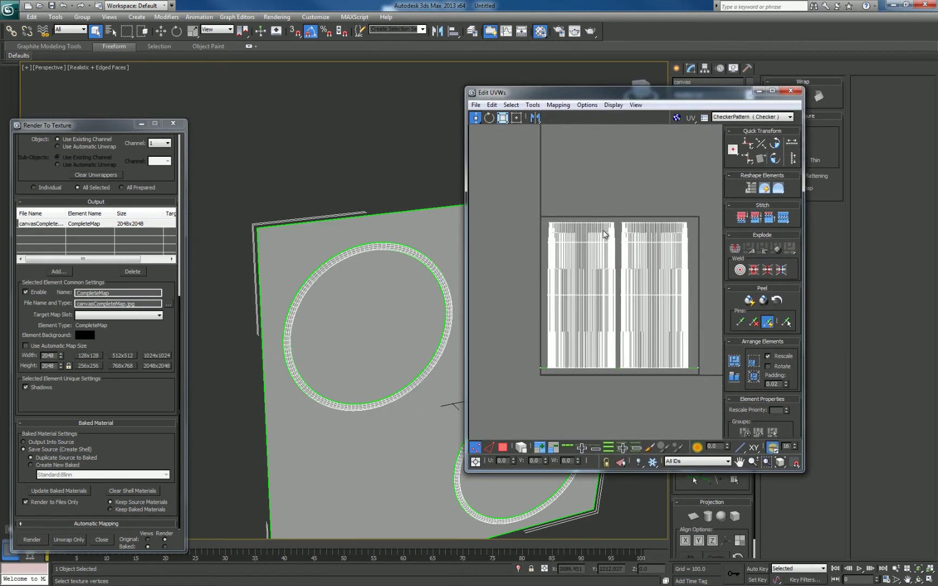
{"action": "left_click_drag", "start_coordinate": [648, 92], "coordinate": [227, 78]}
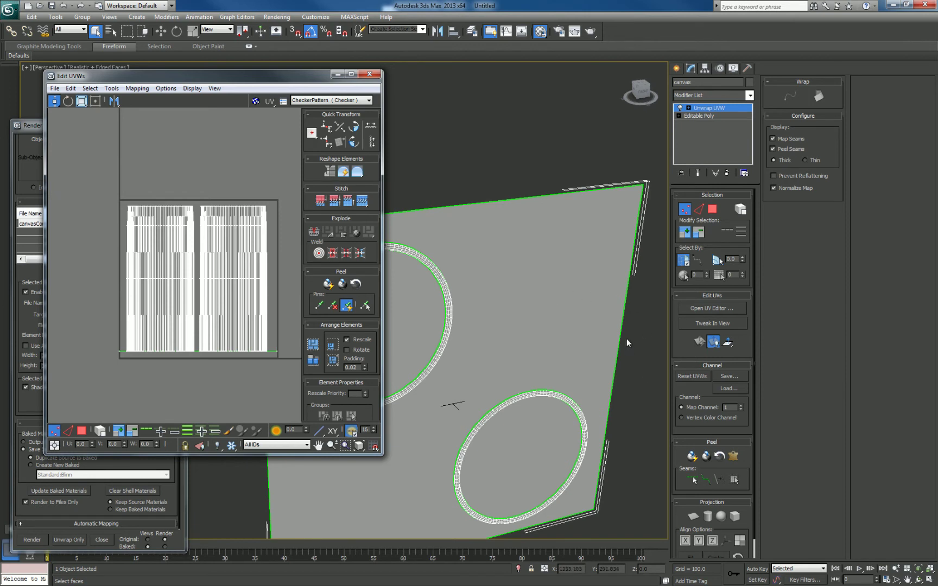
Switch the Unwrap UVW modifier to map channel 2, abandoning the current channel's edits to load the existing UVs
{"action": "left_click", "coordinate": [741, 405]}
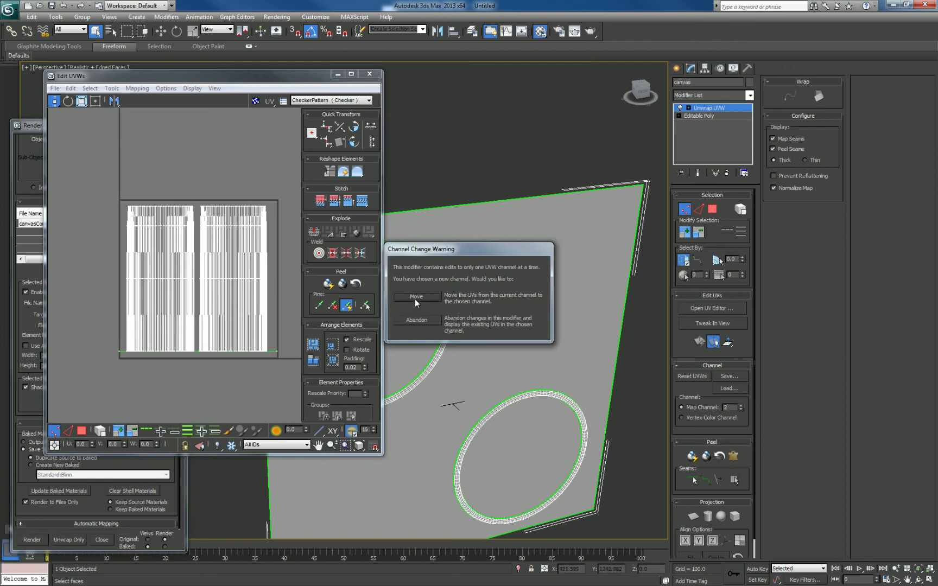
{"action": "left_click", "coordinate": [416, 319]}
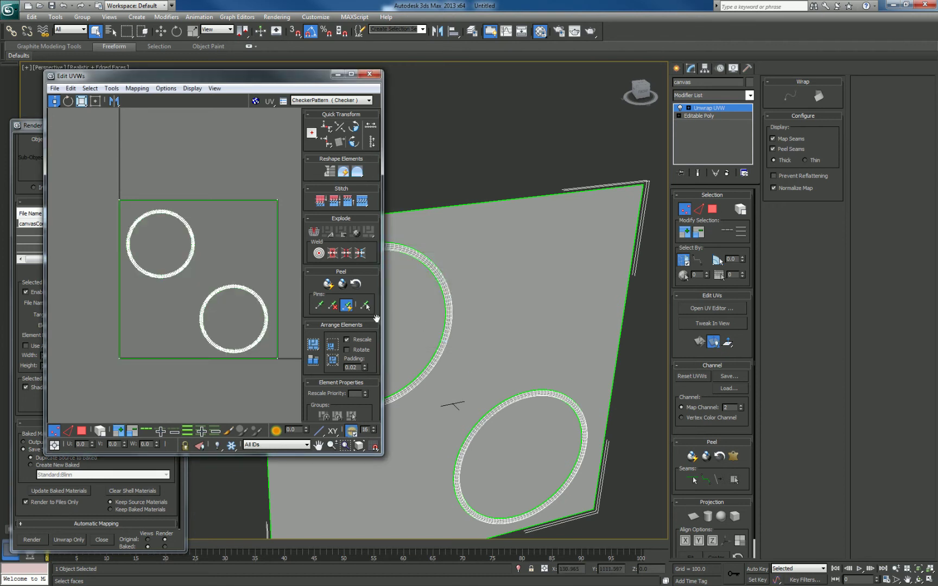
{"action": "scroll", "coordinate": [160, 331], "scroll_direction": "down", "scroll_amount": 2}
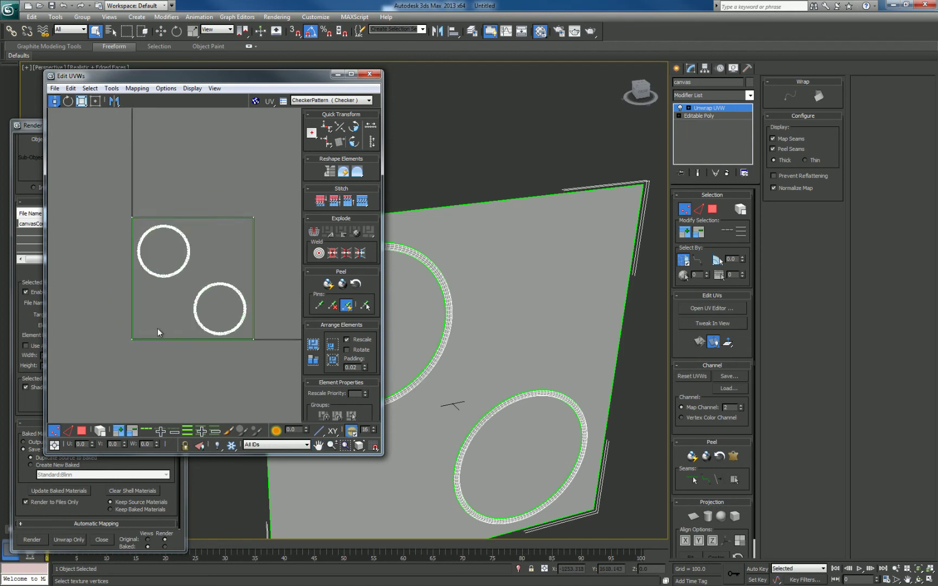
Select all UV polygons in map channel 2 and apply a planar projection
{"action": "left_click", "coordinate": [85, 430]}
{"action": "key", "text": "ctrl+a"}
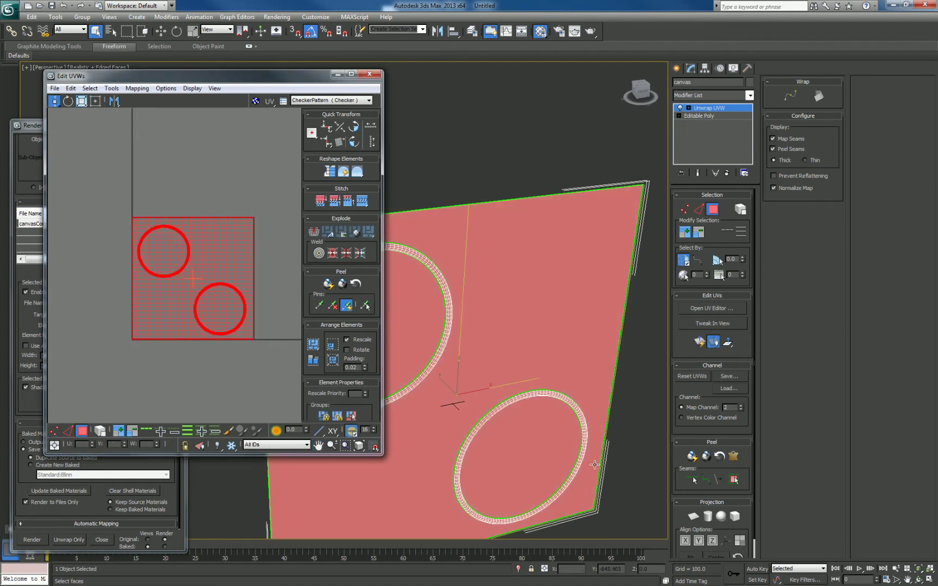
{"action": "left_click", "coordinate": [694, 517]}
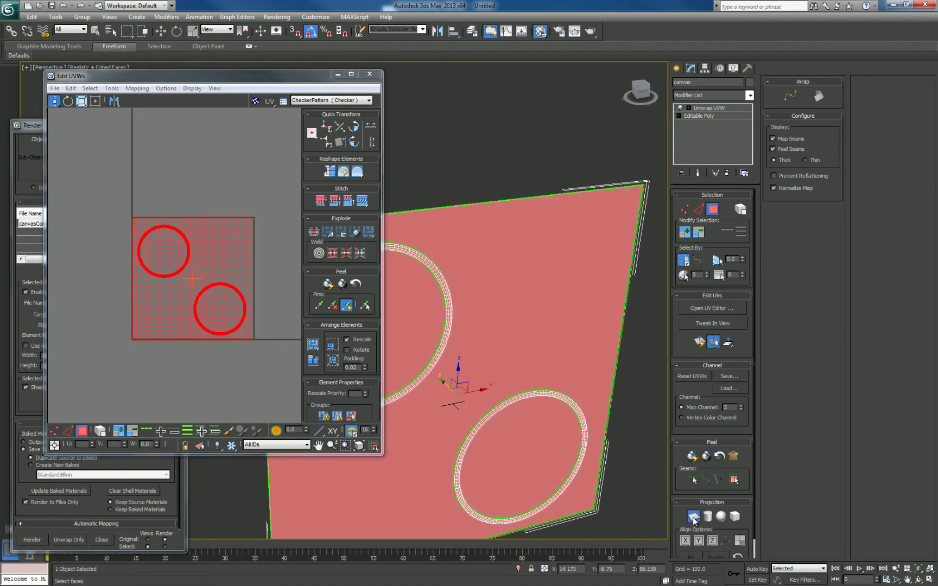
Close the UV layout and convert the canvas to an Editable Poly to bake in the planar mapping
{"action": "left_click", "coordinate": [369, 74]}
{"action": "right_click", "coordinate": [525, 154]}
{"action": "mouse_move", "coordinate": [566, 247]}
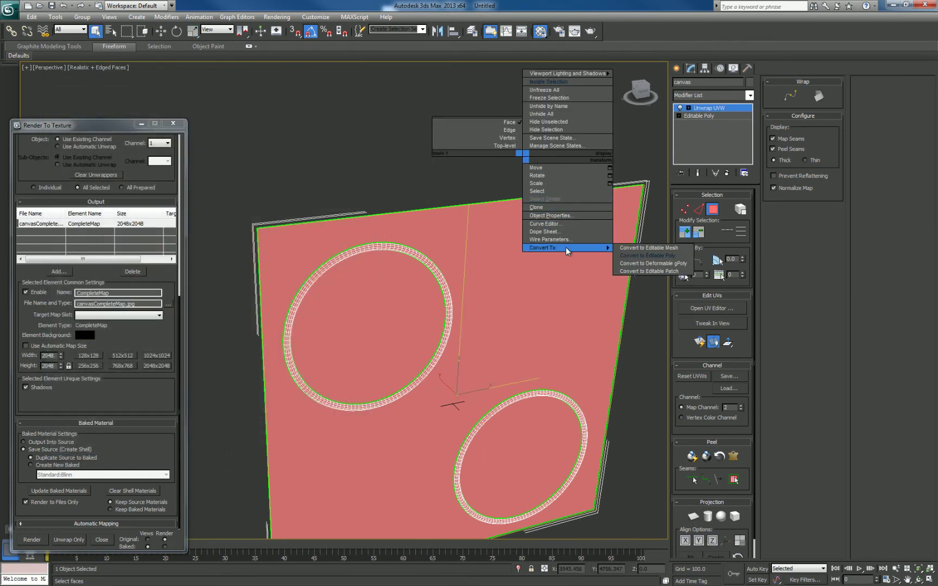
{"action": "left_click", "coordinate": [640, 256]}
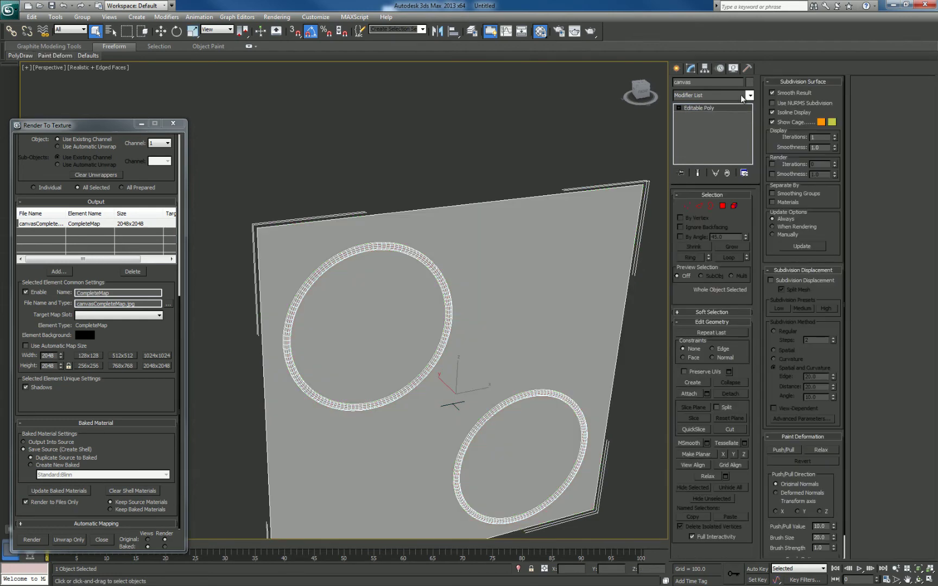
Add a new Unwrap UVW modifier to the canvas and load map channel 2, abandoning the current channel's UVs
{"action": "left_click", "coordinate": [750, 95]}
{"action": "scroll", "coordinate": [739, 173], "scroll_direction": "down", "scroll_amount": 3}
{"action": "left_click", "coordinate": [739, 173]}
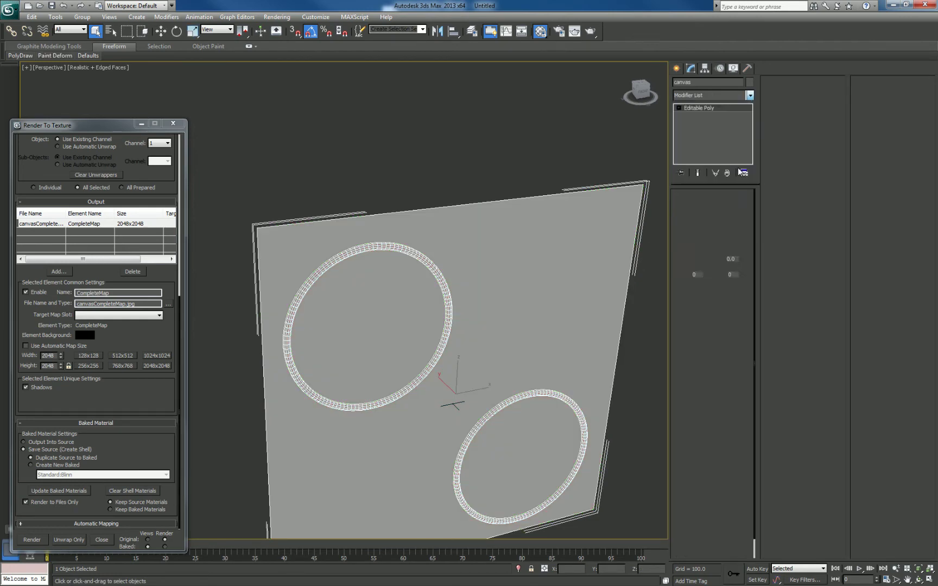
{"action": "left_click", "coordinate": [722, 314]}
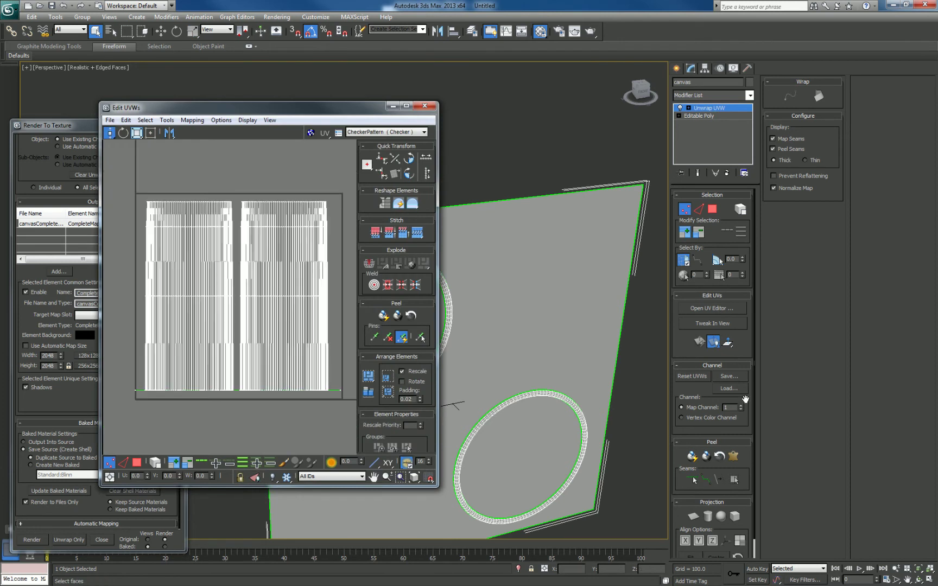
{"action": "left_click", "coordinate": [741, 406]}
{"action": "left_click", "coordinate": [411, 323]}
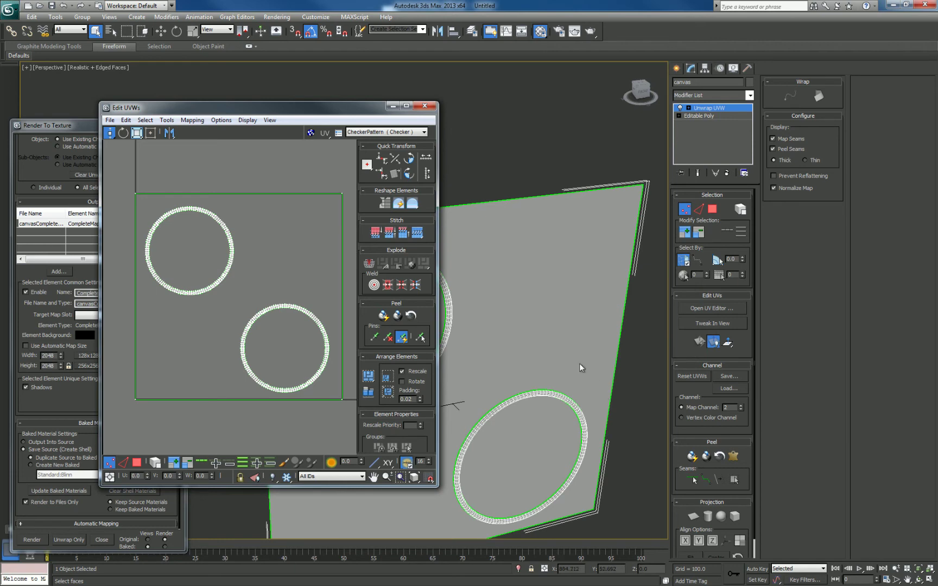
{"action": "left_click_drag", "start_coordinate": [311, 113], "coordinate": [770, 119]}
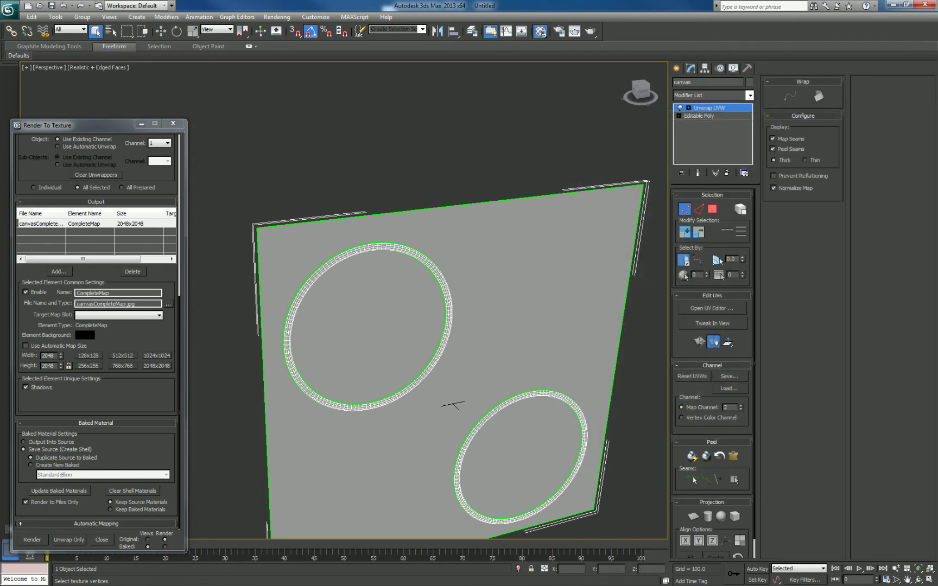
Reopen Render To Texture and set the canvas's object mapping coordinates to existing channel 2
{"action": "left_click_drag", "start_coordinate": [74, 126], "coordinate": [472, 95]}
{"action": "left_click", "coordinate": [578, 95]}
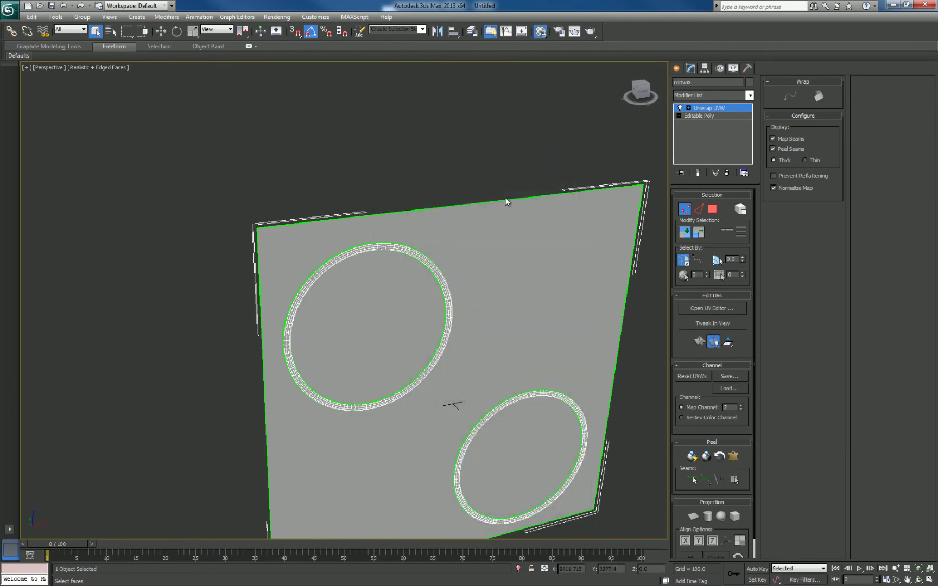
{"action": "key", "text": "0"}
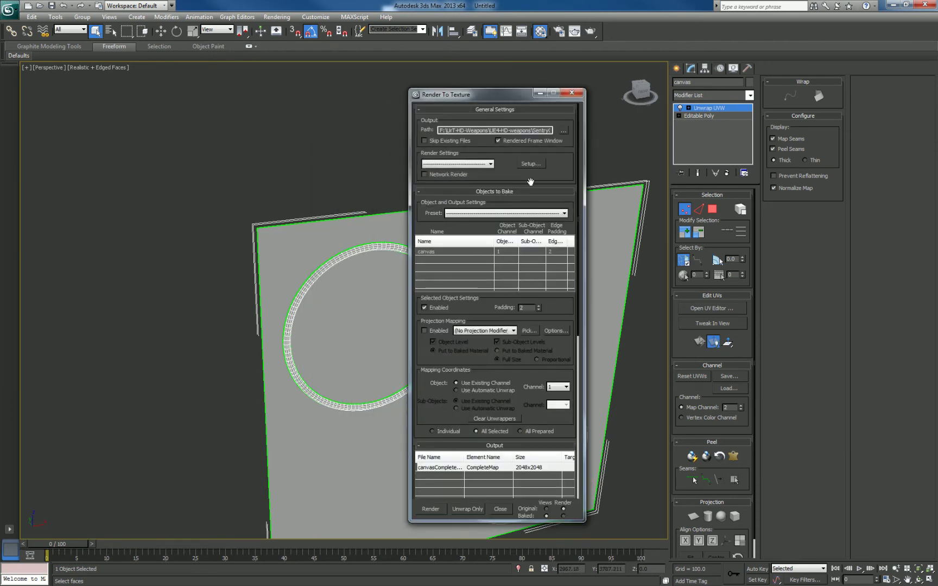
{"action": "scroll", "coordinate": [535, 316], "scroll_direction": "down", "scroll_amount": 4}
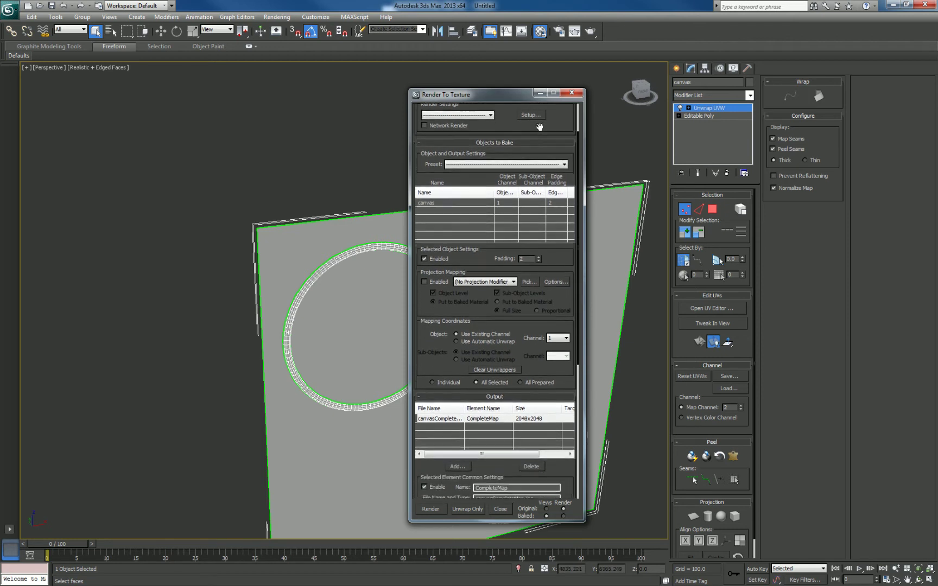
{"action": "left_click", "coordinate": [566, 327]}
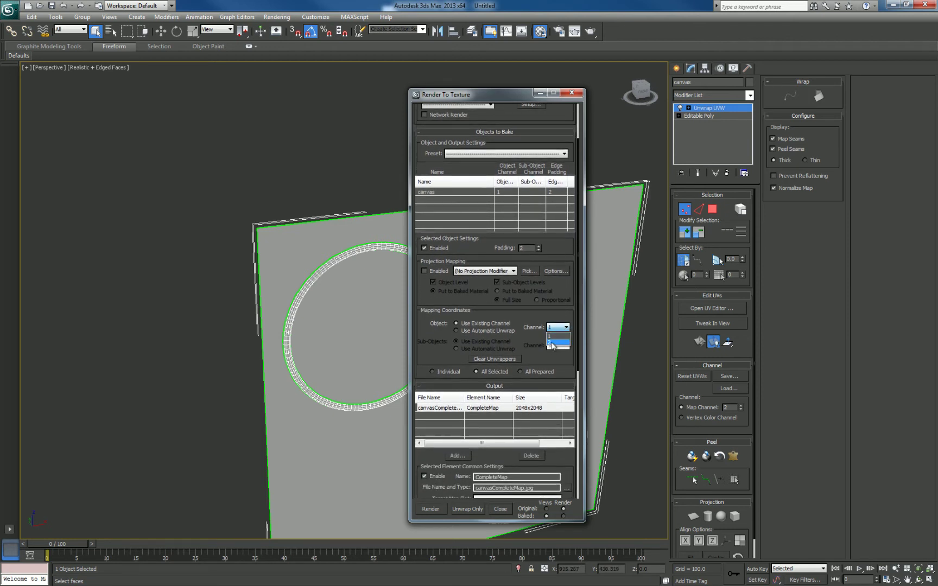
{"action": "left_click", "coordinate": [552, 343]}
Bake the canvas's 2048x2048 CompleteMap with channel 2 and close the rendered frame after checking it
{"action": "left_click_drag", "start_coordinate": [511, 97], "coordinate": [745, 105]}
{"action": "middle_click_drag", "start_coordinate": [490, 278], "coordinate": [452, 296], "text": "alt"}
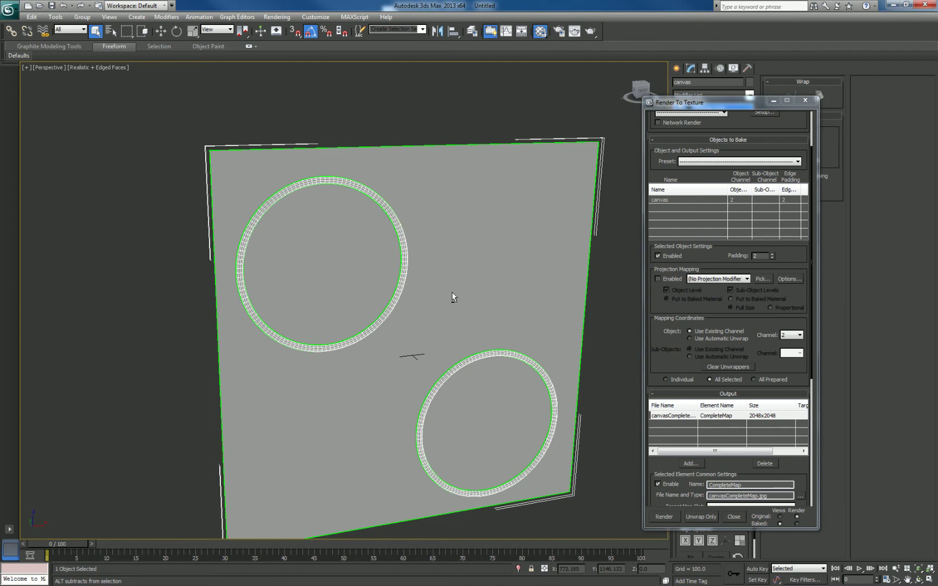
{"action": "middle_click_drag", "start_coordinate": [438, 327], "coordinate": [412, 295]}
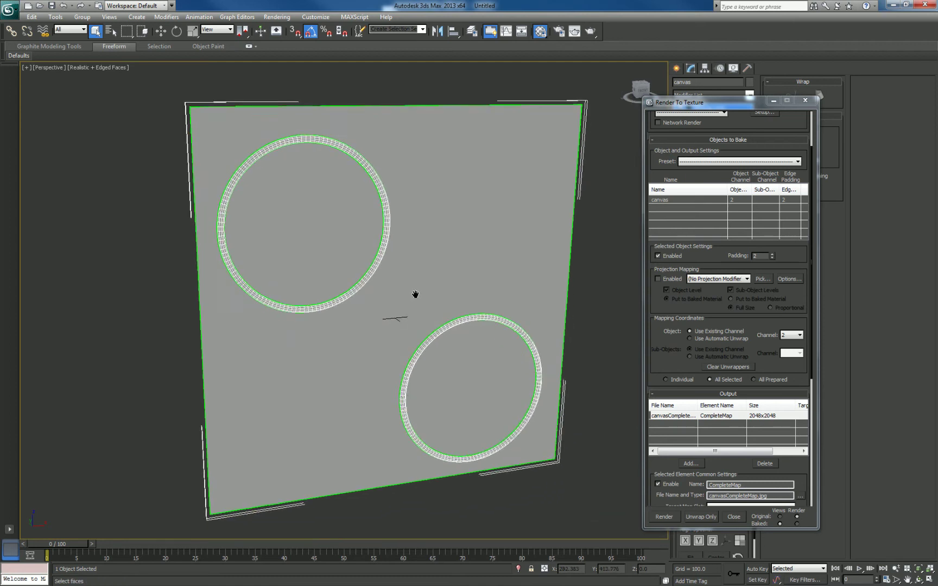
{"action": "left_click", "coordinate": [669, 517]}
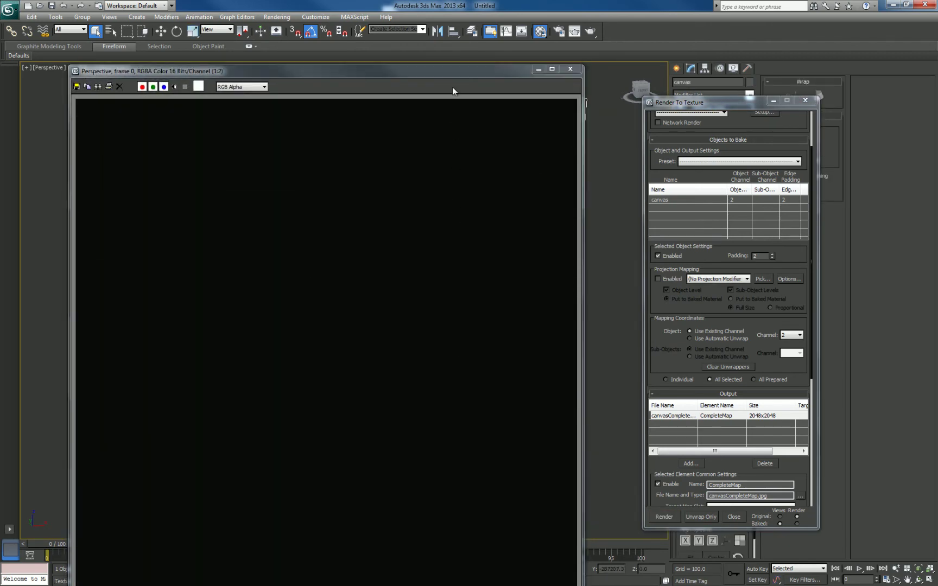
{"action": "left_click_drag", "start_coordinate": [454, 76], "coordinate": [474, 60]}
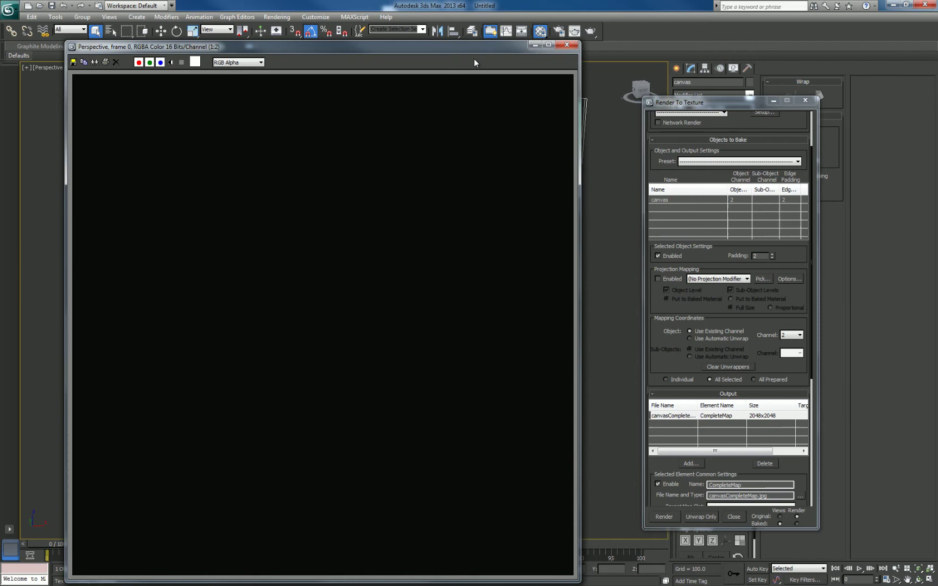
{"action": "left_click", "coordinate": [567, 45]}
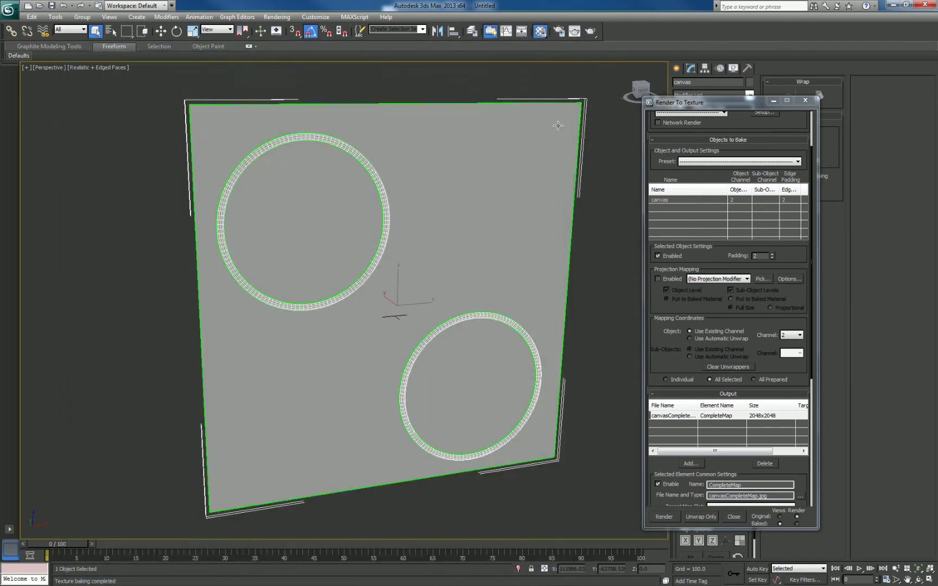
Inspect the canvas and its unwrap settings, rerun the texture bake and close the rendered frame
{"action": "left_click_drag", "start_coordinate": [731, 105], "coordinate": [828, 134]}
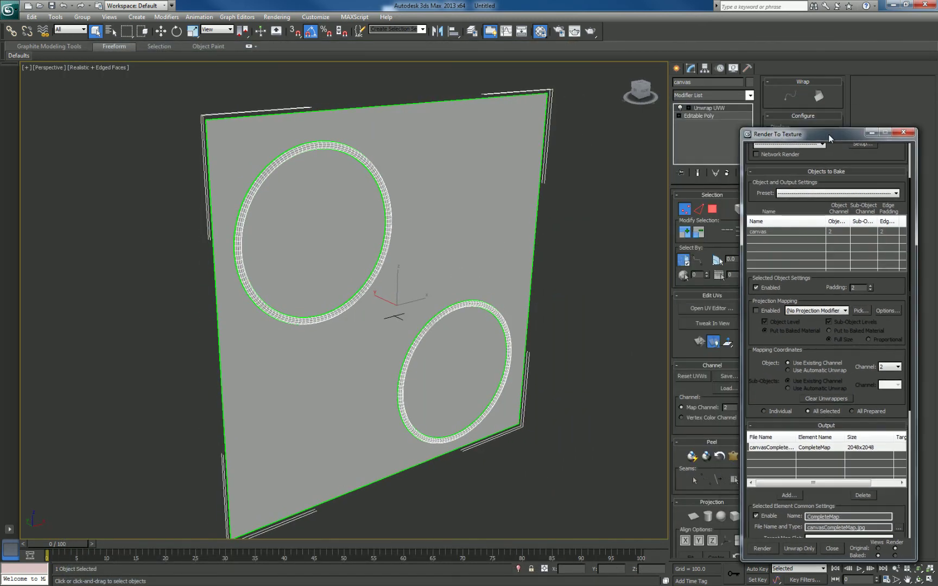
{"action": "middle_click_drag", "start_coordinate": [607, 276], "coordinate": [613, 292], "text": "alt"}
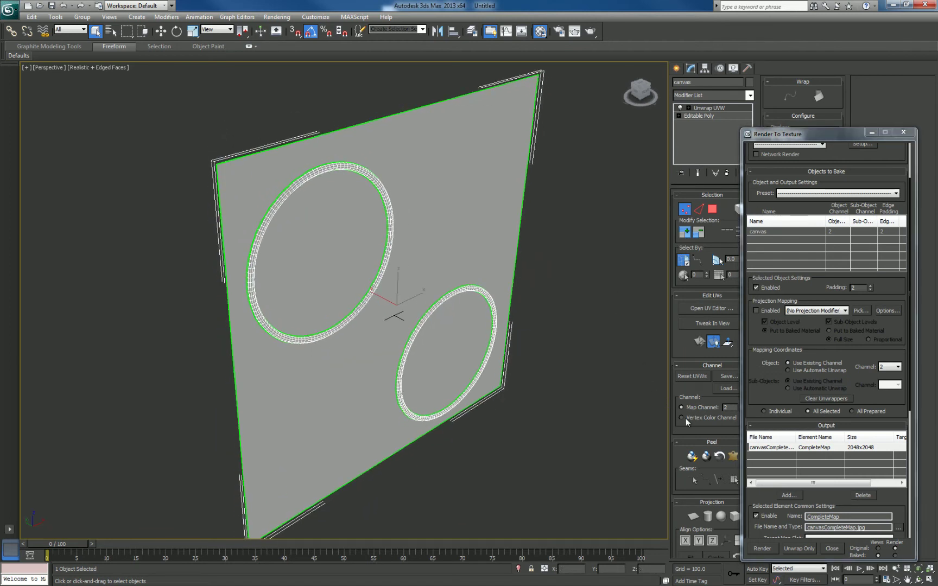
{"action": "scroll", "coordinate": [687, 430], "scroll_direction": "down", "scroll_amount": 1}
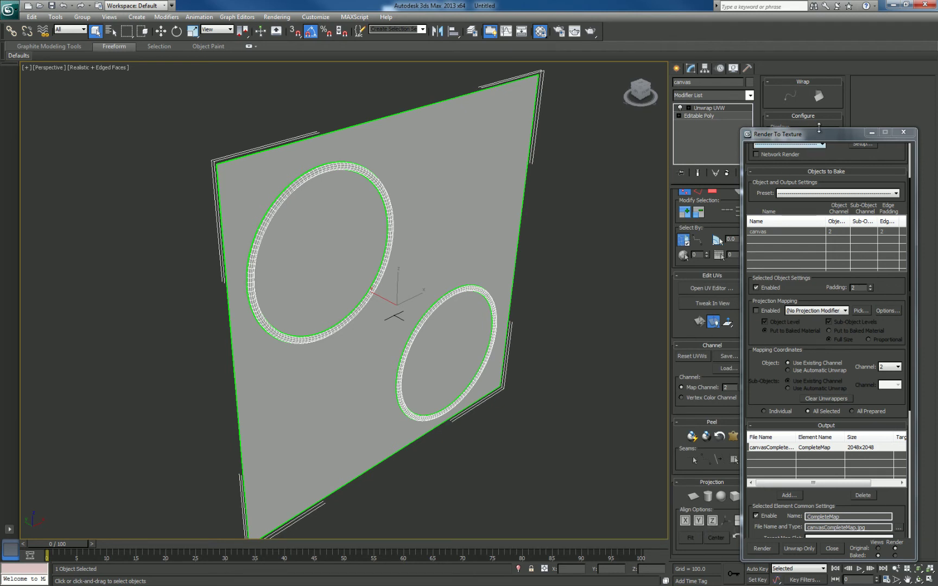
{"action": "left_click_drag", "start_coordinate": [820, 135], "coordinate": [890, 163]}
{"action": "middle_click_drag", "start_coordinate": [338, 268], "coordinate": [356, 310]}
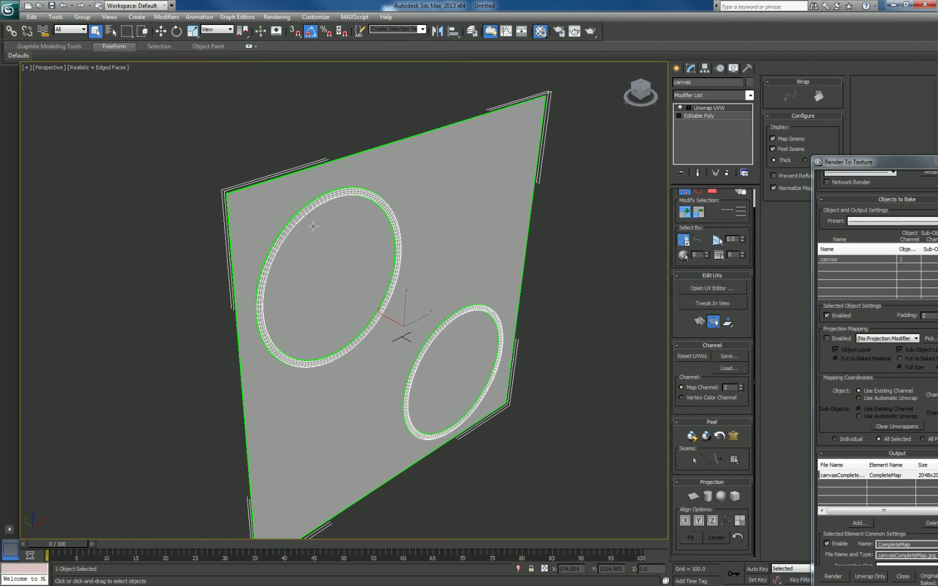
{"action": "middle_click_drag", "start_coordinate": [411, 296], "coordinate": [412, 302]}
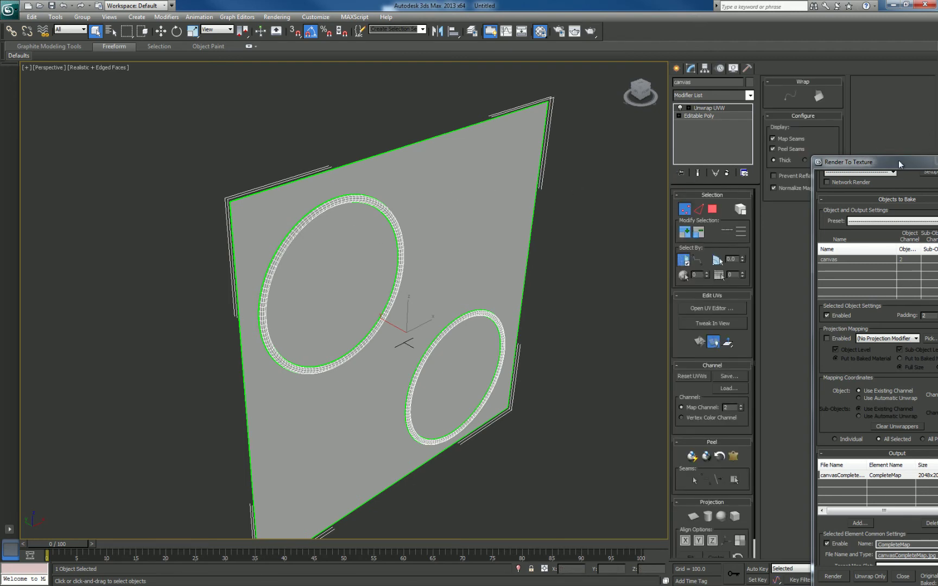
{"action": "left_click_drag", "start_coordinate": [899, 161], "coordinate": [804, 75]}
{"action": "left_click", "coordinate": [745, 493]}
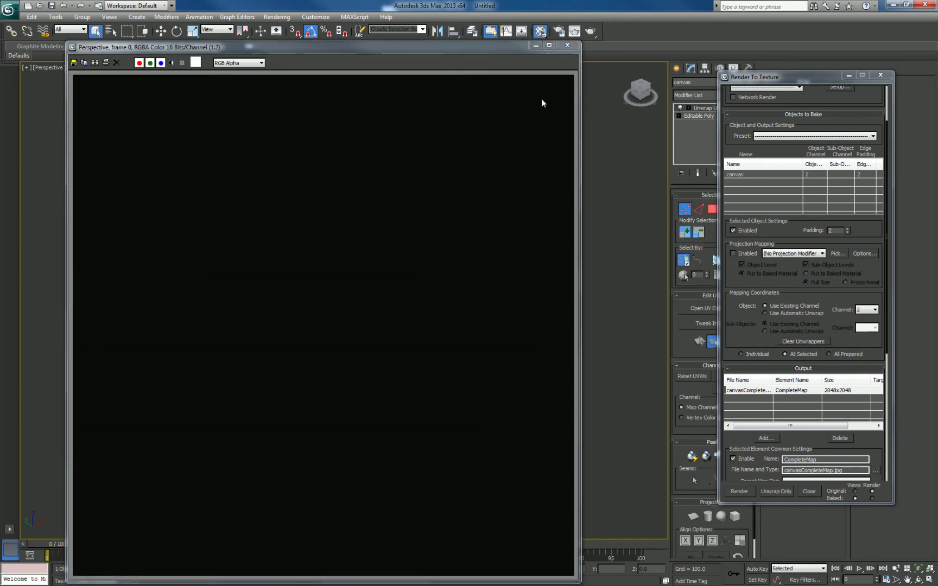
{"action": "left_click", "coordinate": [568, 45]}
Open the canvas's channel 2 UV layout and select the flat background polygons in polygon mode, excluding the rings
{"action": "left_click_drag", "start_coordinate": [724, 81], "coordinate": [788, 114]}
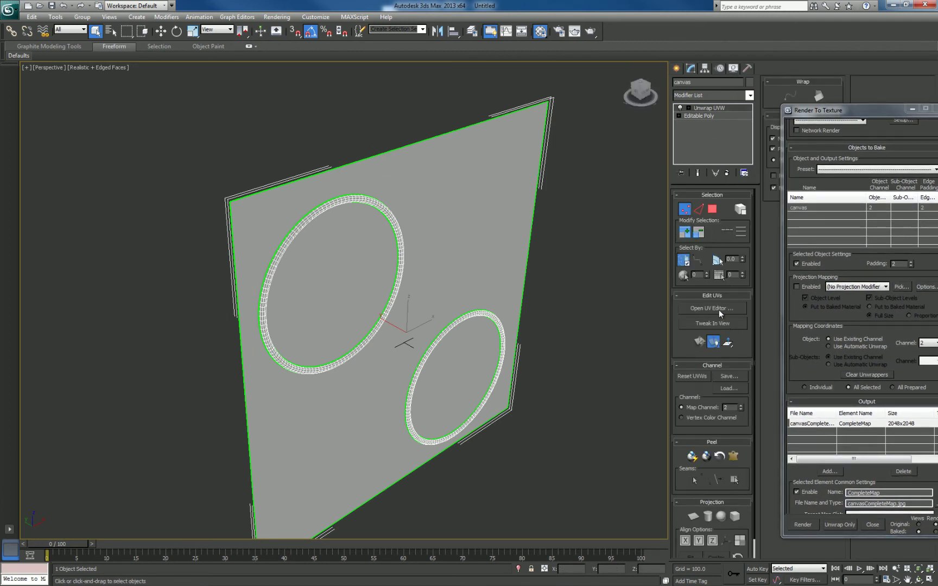
{"action": "left_click", "coordinate": [712, 308]}
{"action": "middle_click_drag", "start_coordinate": [428, 311], "coordinate": [404, 296]}
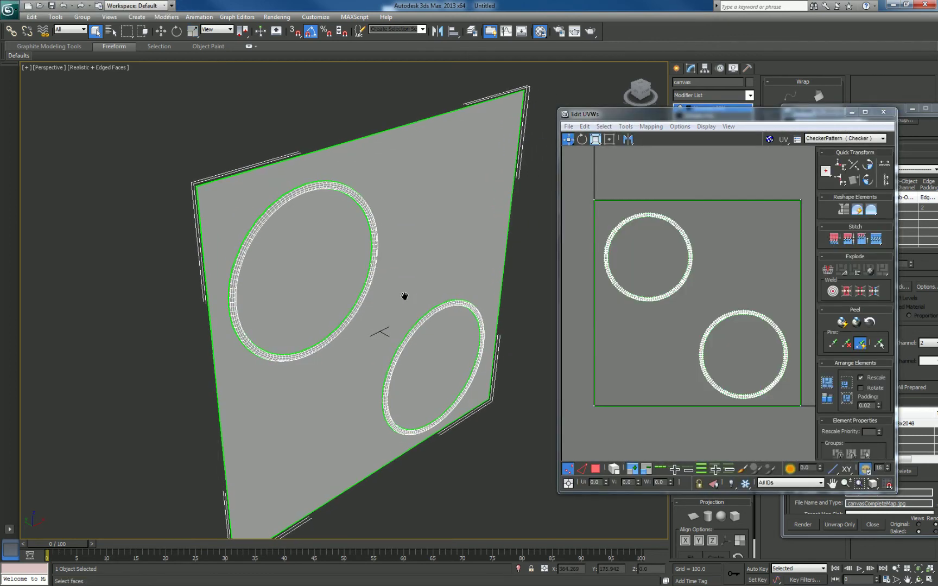
{"action": "left_click", "coordinate": [596, 468]}
{"action": "key", "text": "ctrl+a"}
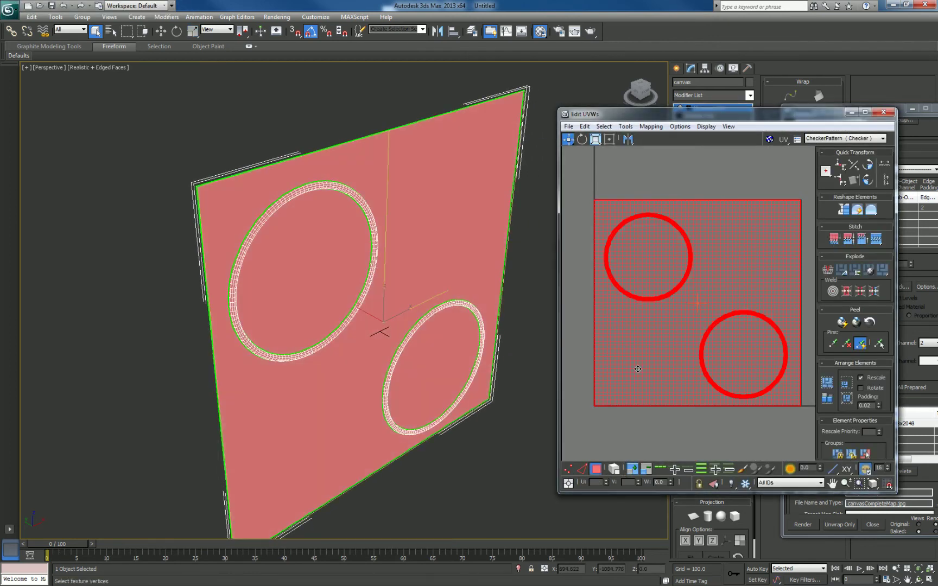
{"action": "left_click", "coordinate": [630, 436]}
{"action": "key", "text": "ctrl+a"}
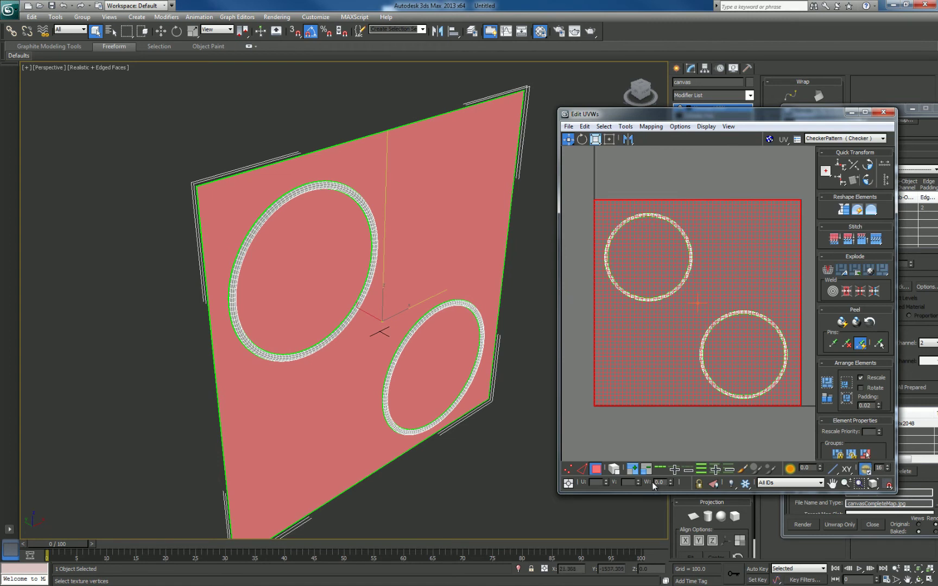
{"action": "left_click", "coordinate": [630, 482]}
{"action": "type", "text": "1"}
{"action": "key", "text": "Return"}
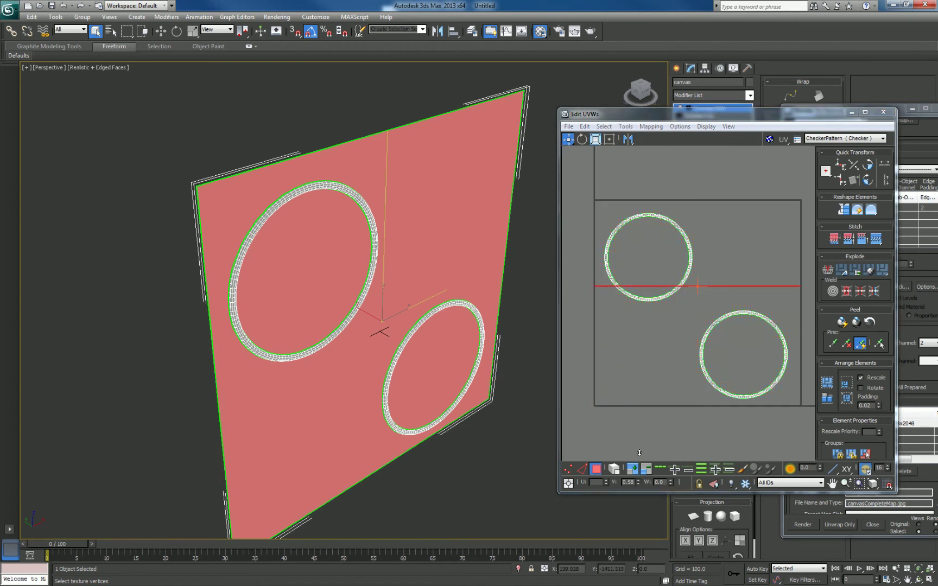
{"action": "key", "text": "ctrl+z"}
{"action": "left_click_drag", "start_coordinate": [607, 481], "coordinate": [617, 461]}
{"action": "key", "text": "ctrl+z"}
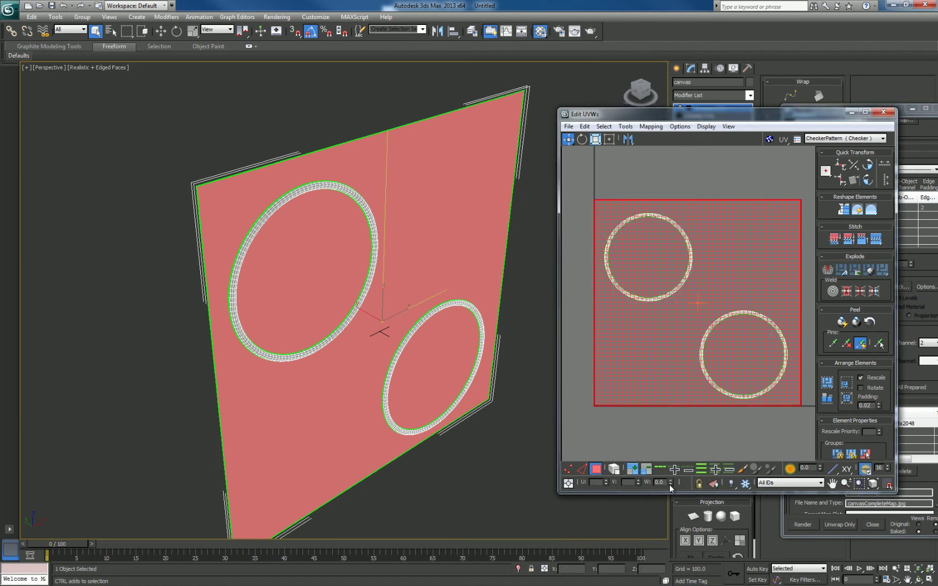
Lower the background polygons' W coordinate, then bake the canvas's 2048x2048 CompleteMap again and review the rendered frame
{"action": "left_click_drag", "start_coordinate": [672, 483], "coordinate": [665, 536]}
{"action": "left_click_drag", "start_coordinate": [803, 115], "coordinate": [38, 199]}
{"action": "left_click_drag", "start_coordinate": [853, 119], "coordinate": [714, 72]}
{"action": "left_click", "coordinate": [664, 479]}
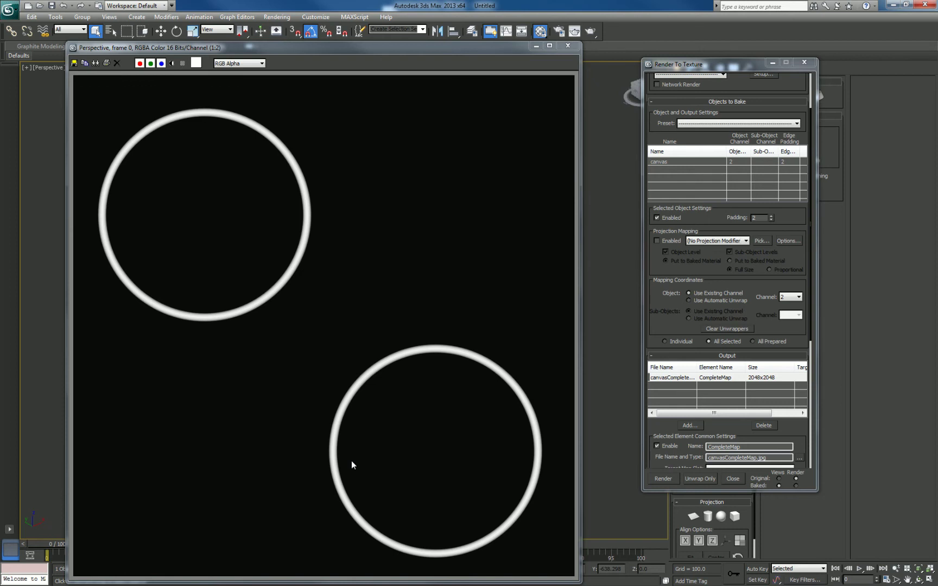
{"action": "left_click_drag", "start_coordinate": [439, 50], "coordinate": [6, 255]}
Draw a standard plane primitive about 4266 by 2659 units on the ground beside the canvas
{"action": "mouse_move", "coordinate": [434, 382]}
{"action": "middle_mouse_down", "text": "alt"}
{"action": "mouse_move", "coordinate": [503, 406]}
{"action": "mouse_move", "coordinate": [490, 358]}
{"action": "middle_mouse_up", "text": "alt"}
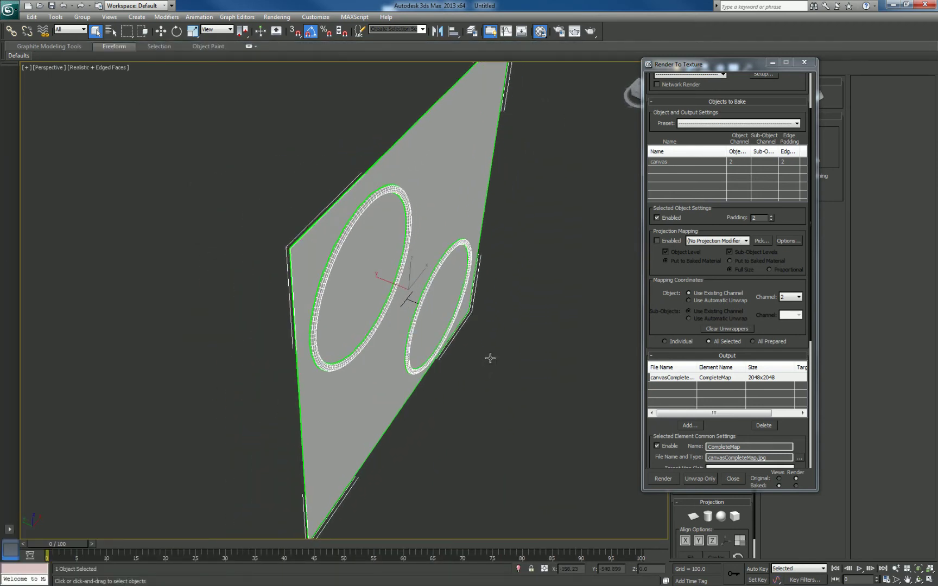
{"action": "scroll", "coordinate": [486, 364], "scroll_direction": "down", "scroll_amount": 3}
{"action": "scroll", "coordinate": [379, 373], "scroll_direction": "down", "scroll_amount": 1}
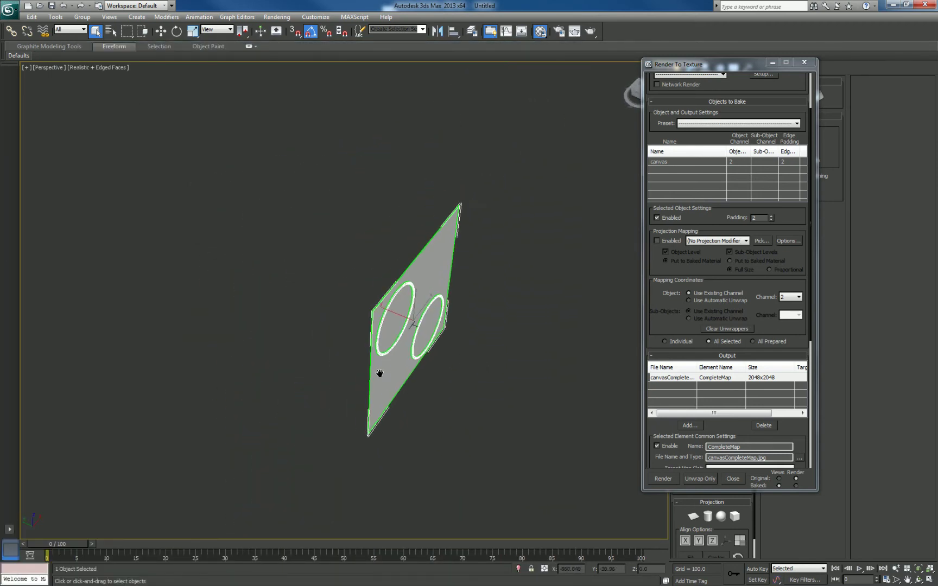
{"action": "left_click", "coordinate": [136, 16]}
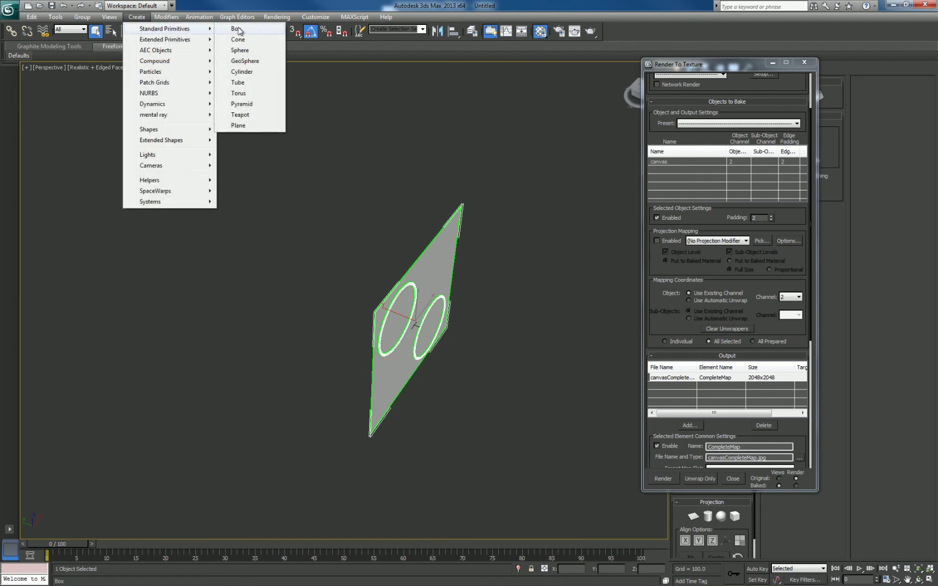
{"action": "left_click", "coordinate": [237, 126]}
{"action": "left_click_drag", "start_coordinate": [145, 228], "coordinate": [304, 531]}
Set the new plane's length and width to 2048
{"action": "left_click_drag", "start_coordinate": [730, 65], "coordinate": [881, 148]}
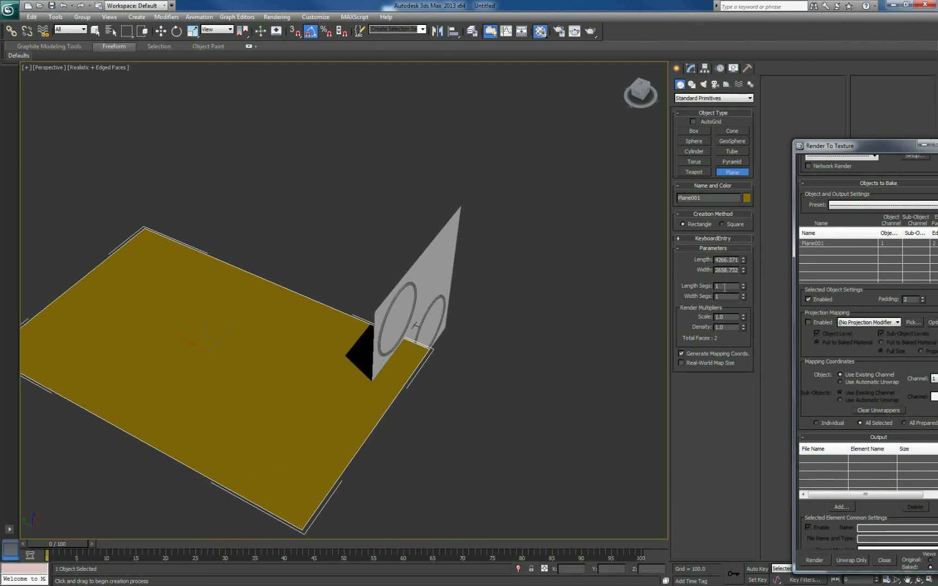
{"action": "double_click", "coordinate": [727, 260]}
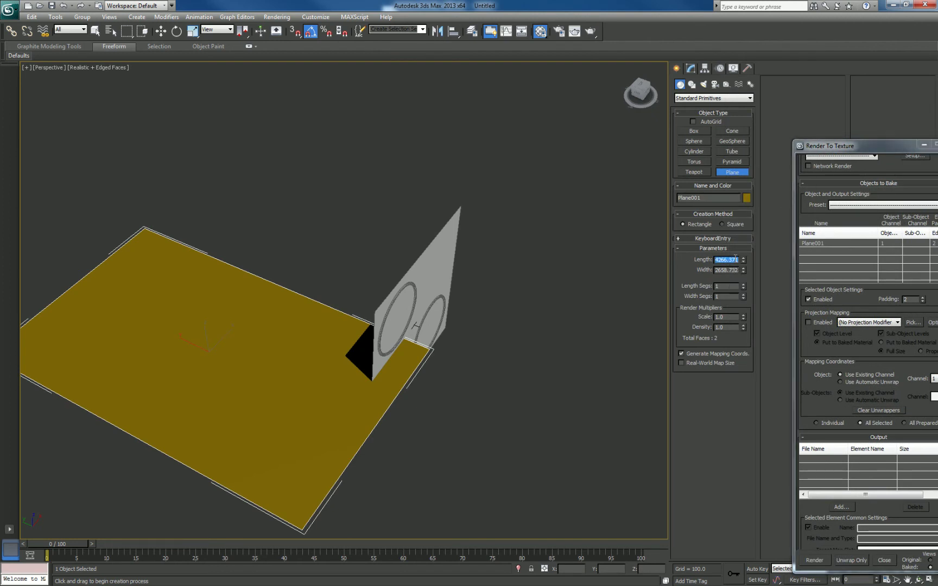
{"action": "type", "text": "2048"}
{"action": "double_click", "coordinate": [733, 270]}
{"action": "type", "text": "20"}
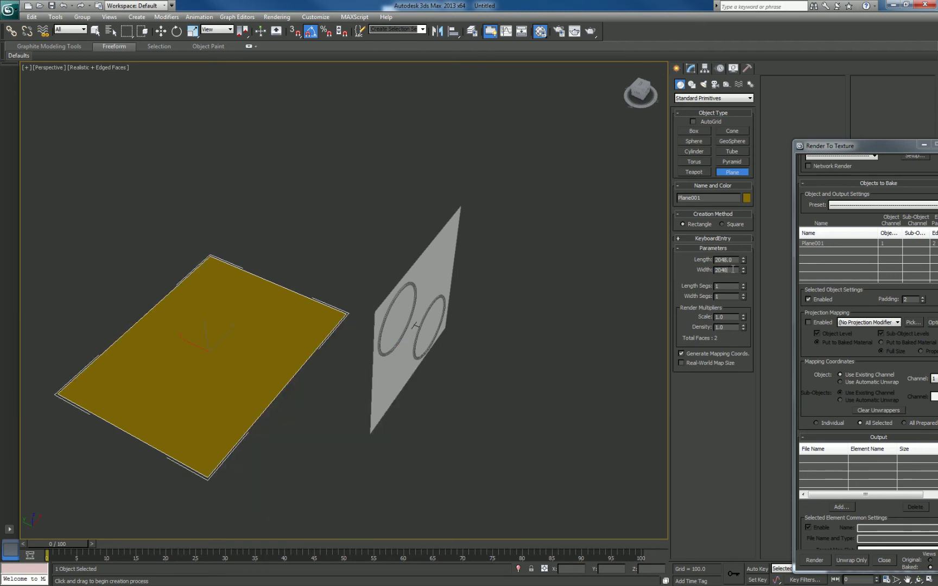
{"action": "key", "text": "Return"}
{"action": "middle_click_drag", "start_coordinate": [293, 376], "coordinate": [351, 361]}
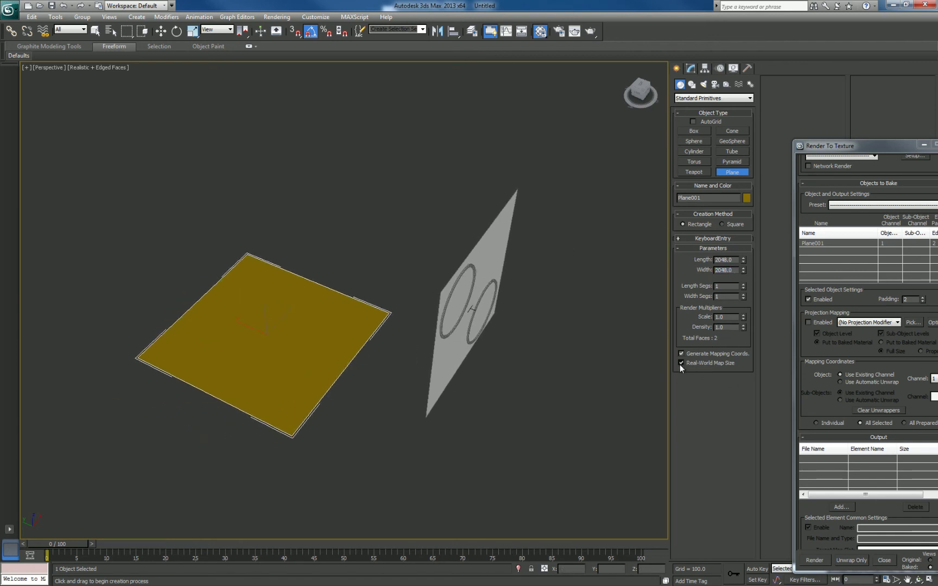
Turn off the new plane's real-world map size, assign it the unused 20 - Default material and test-render the perspective view
{"action": "middle_click_drag", "start_coordinate": [512, 335], "coordinate": [561, 296]}
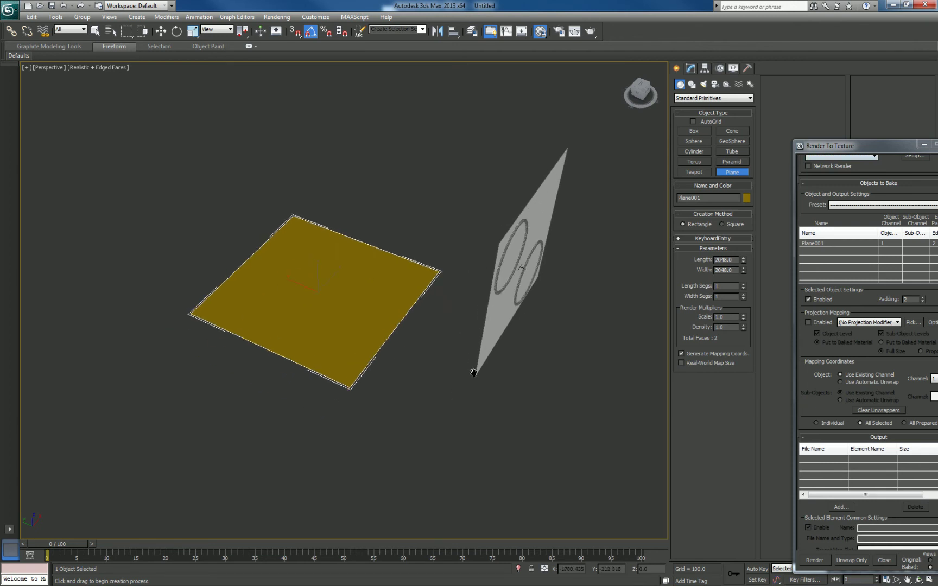
{"action": "key", "text": "m"}
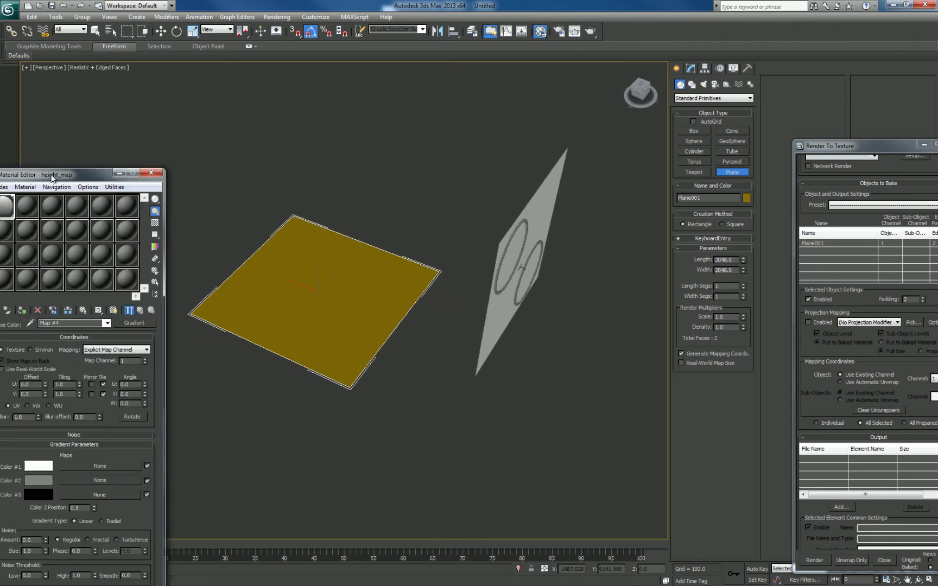
{"action": "left_click_drag", "start_coordinate": [65, 171], "coordinate": [681, 181]}
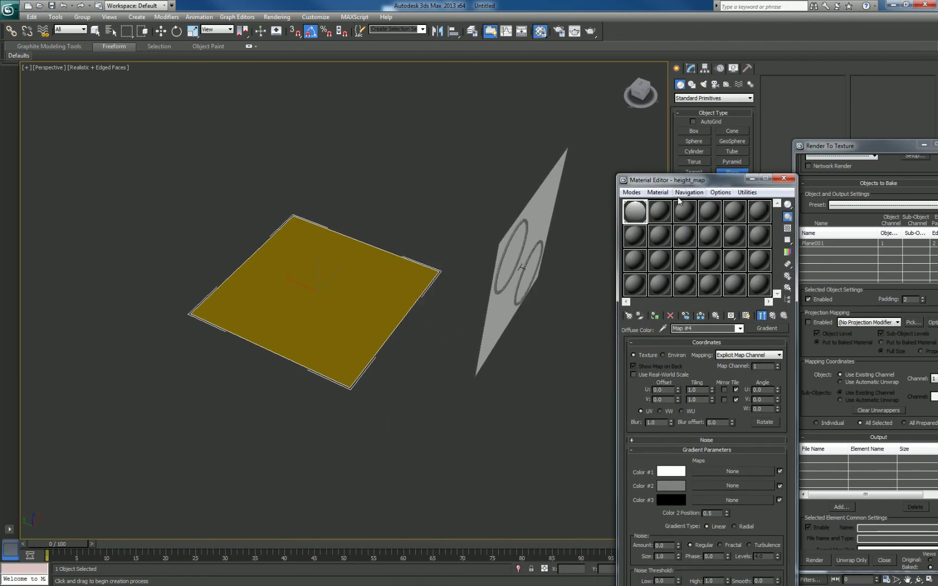
{"action": "left_click", "coordinate": [655, 316]}
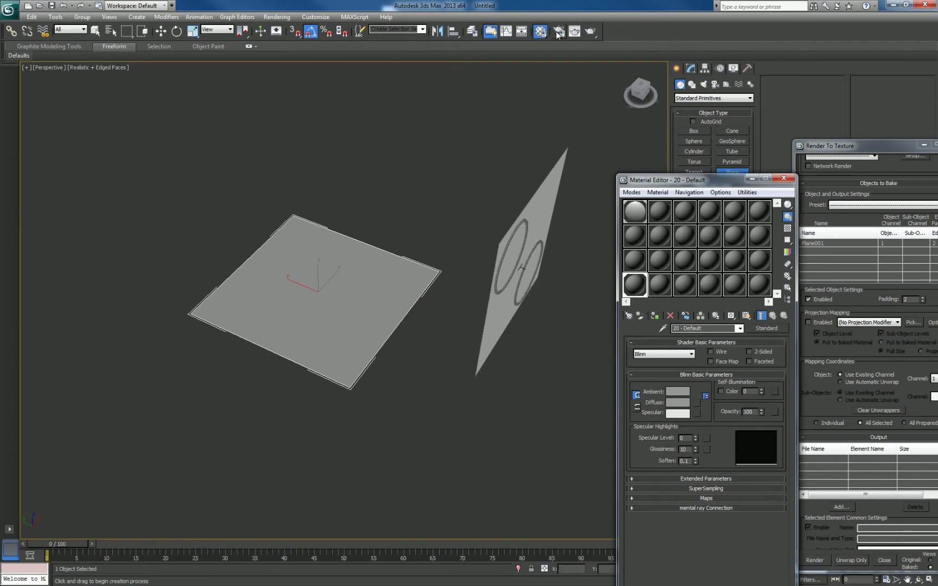
{"action": "left_click", "coordinate": [590, 31]}
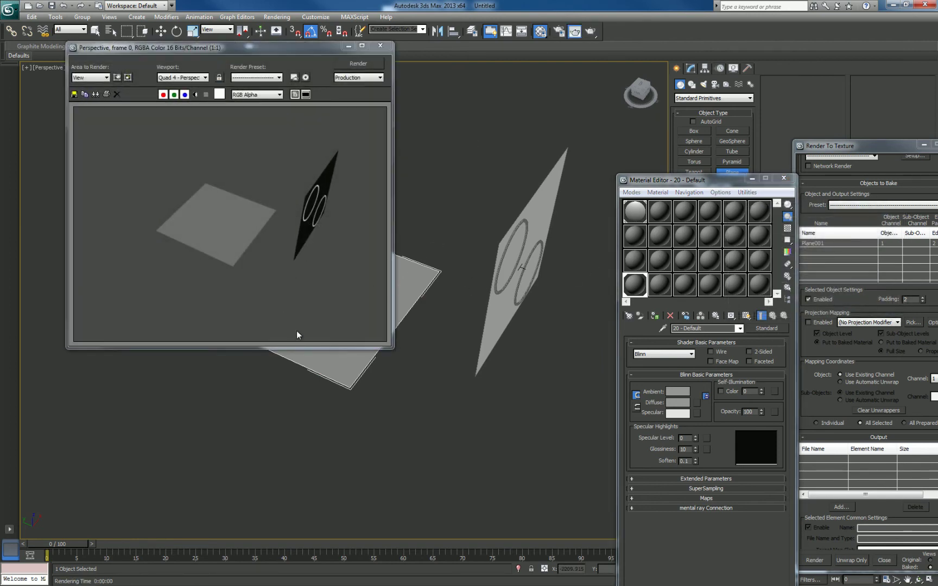
{"action": "left_click", "coordinate": [380, 46]}
Load Plane001CompleteMap.jpg as the plane material's diffuse color map and display it shaded in the viewport
{"action": "scroll", "coordinate": [348, 331], "scroll_direction": "up", "scroll_amount": 10}
{"action": "scroll", "coordinate": [396, 327], "scroll_direction": "down", "scroll_amount": 10}
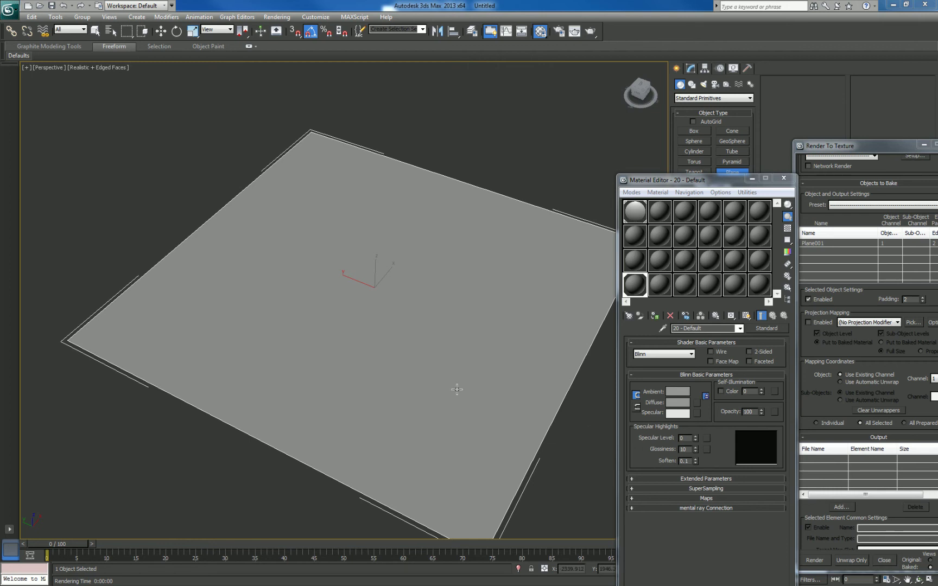
{"action": "left_click", "coordinate": [650, 498]}
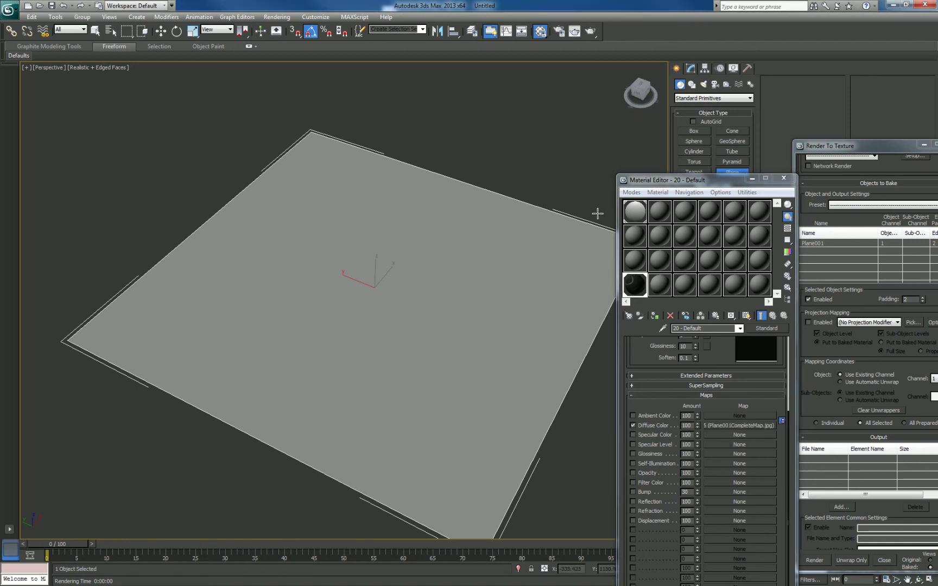
{"action": "left_click", "coordinate": [745, 316]}
{"action": "middle_click_drag", "start_coordinate": [468, 254], "coordinate": [425, 305]}
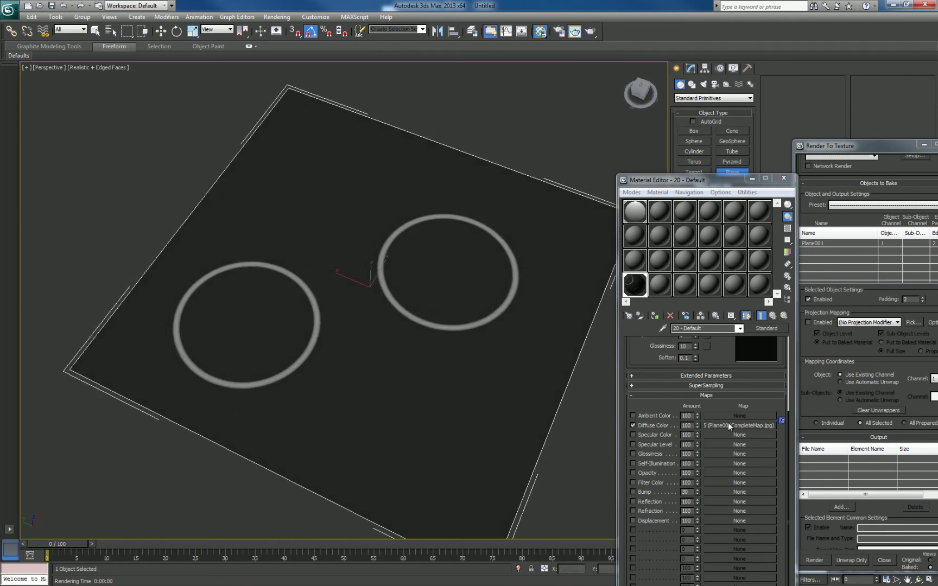
Swap Plane001CompleteMap.jpg from the diffuse color slot into the bump slot and render the plane
{"action": "left_click_drag", "start_coordinate": [727, 426], "coordinate": [711, 492]}
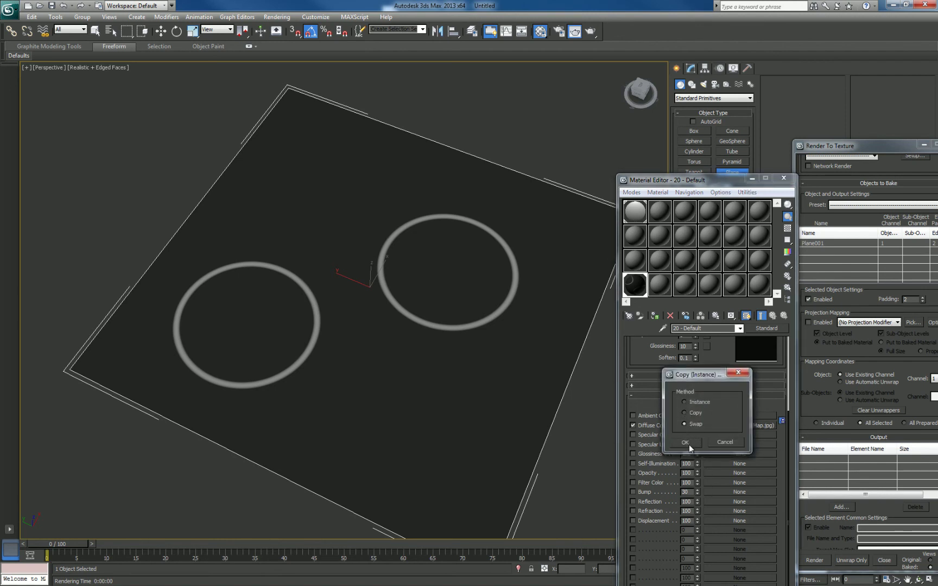
{"action": "left_click", "coordinate": [689, 445]}
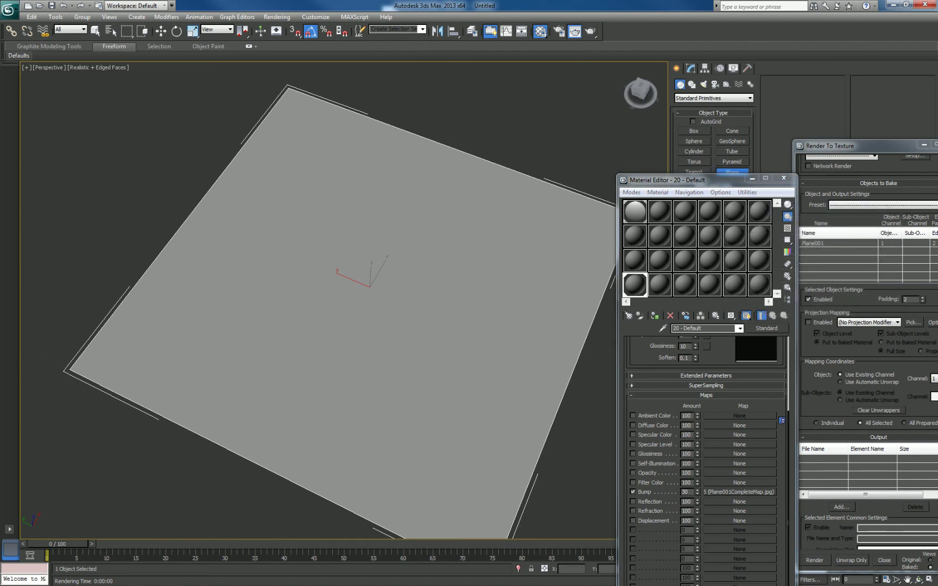
{"action": "key", "text": "shift+q"}
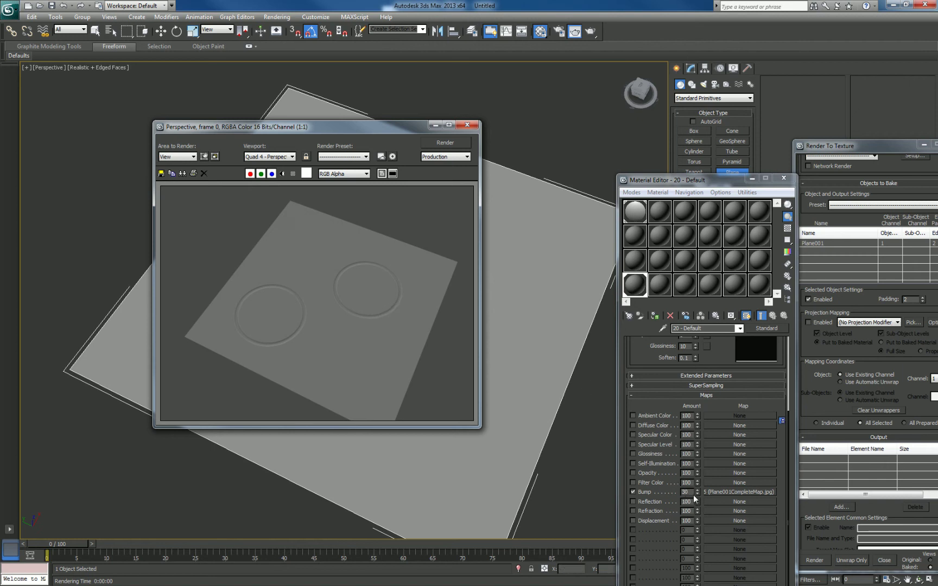
Raise the bump amount to 311, render the plane and inspect the rings' relief in the frame
{"action": "left_click_drag", "start_coordinate": [697, 492], "coordinate": [700, 390]}
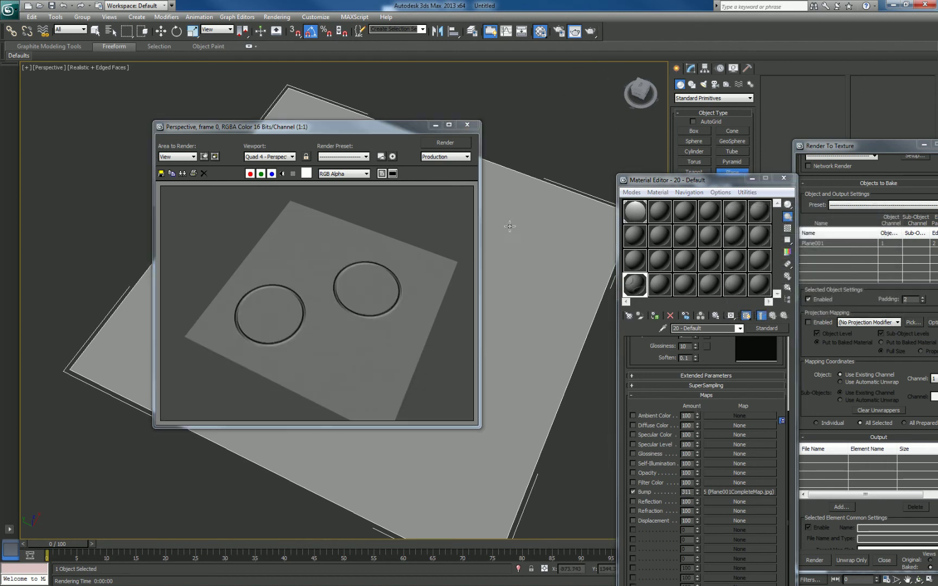
{"action": "scroll", "coordinate": [509, 269], "scroll_direction": "up", "scroll_amount": 5}
{"action": "middle_click_drag", "start_coordinate": [539, 290], "coordinate": [551, 217], "text": "alt"}
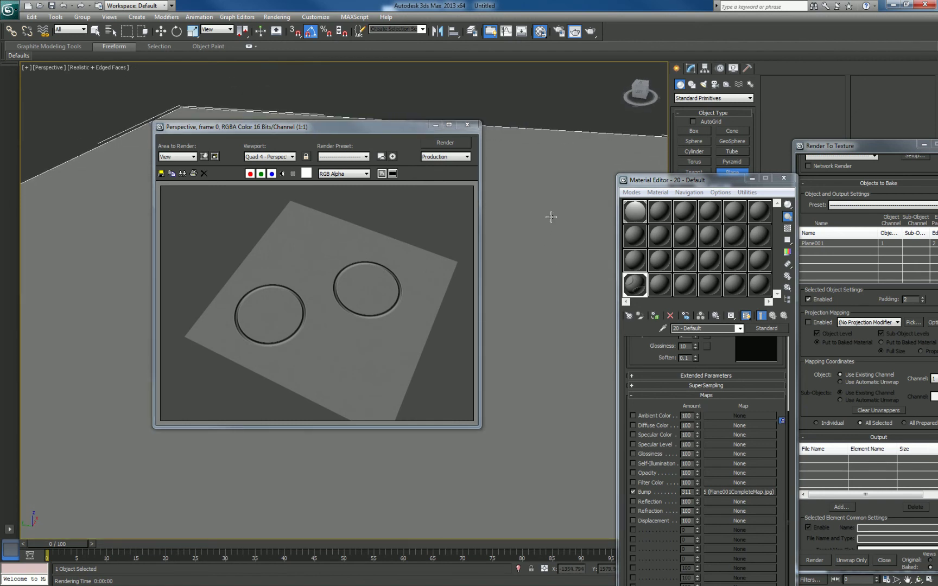
{"action": "scroll", "coordinate": [551, 217], "scroll_direction": "down", "scroll_amount": 2}
{"action": "left_click_drag", "start_coordinate": [365, 126], "coordinate": [0, 208]}
{"action": "left_click", "coordinate": [44, 208]}
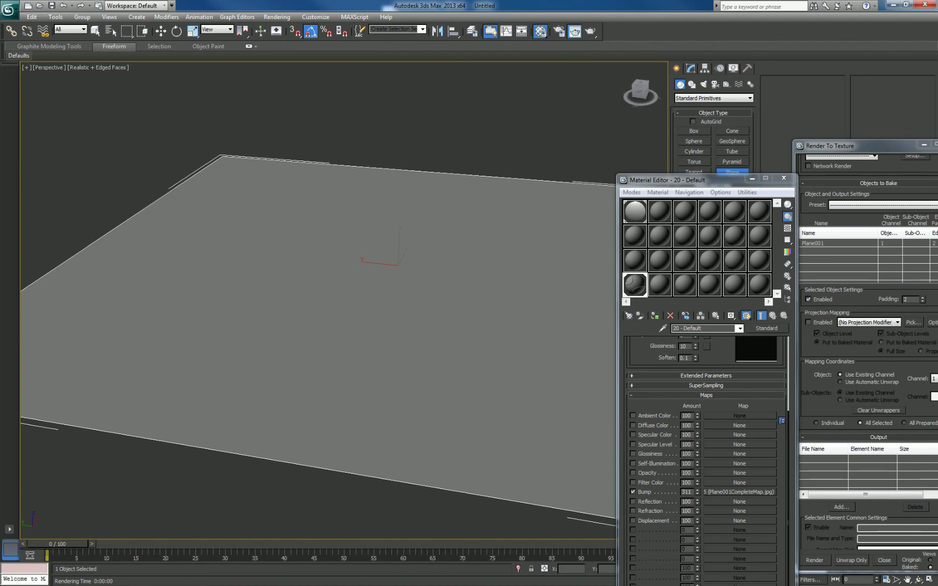
{"action": "left_click_drag", "start_coordinate": [22, 109], "coordinate": [387, 137]}
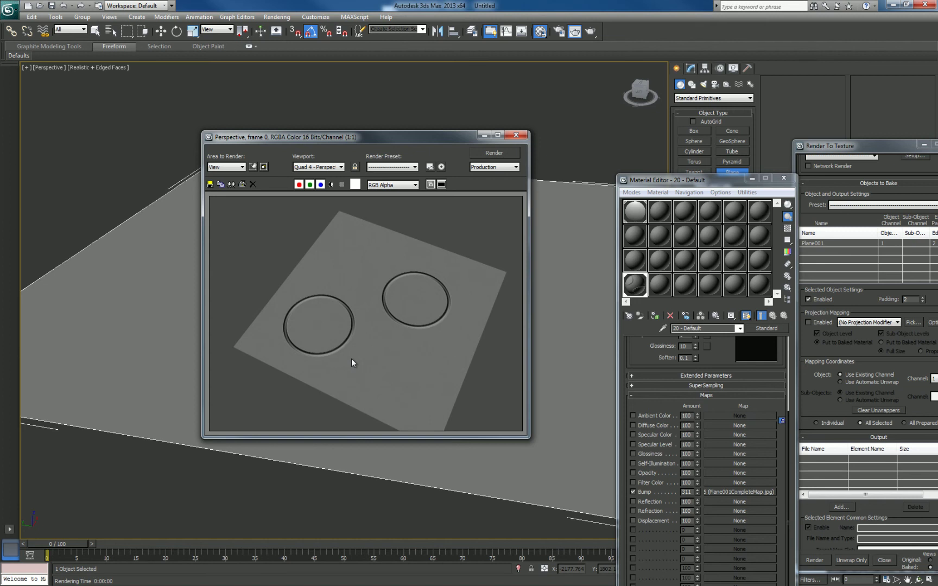
{"action": "left_click_drag", "start_coordinate": [401, 139], "coordinate": [342, 184]}
Raise the bump amount to about 576 and render the plane again from a lower viewing angle
{"action": "left_click_drag", "start_coordinate": [652, 352], "coordinate": [660, 418]}
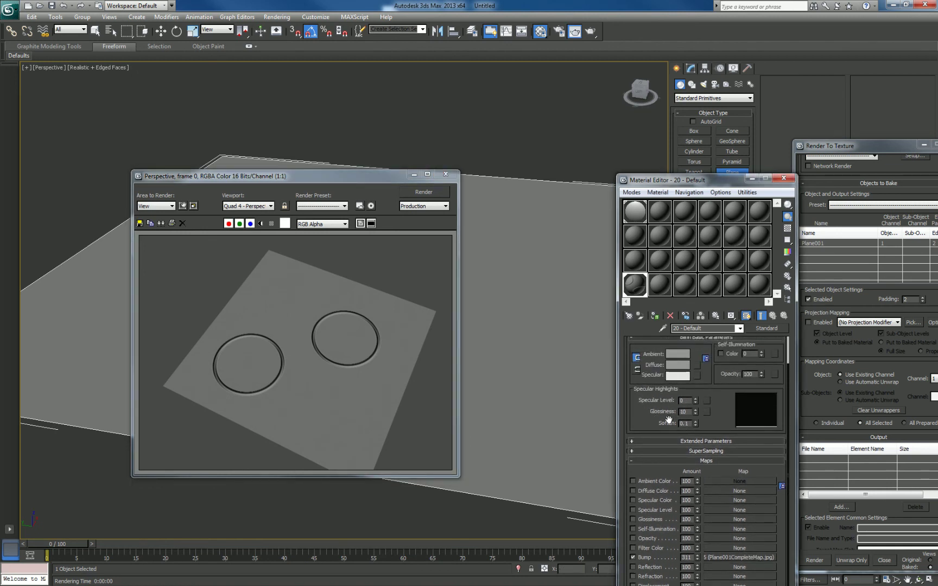
{"action": "left_click_drag", "start_coordinate": [381, 179], "coordinate": [304, 183]}
{"action": "left_click_drag", "start_coordinate": [677, 180], "coordinate": [713, 94]}
{"action": "left_click_drag", "start_coordinate": [737, 473], "coordinate": [732, 472]}
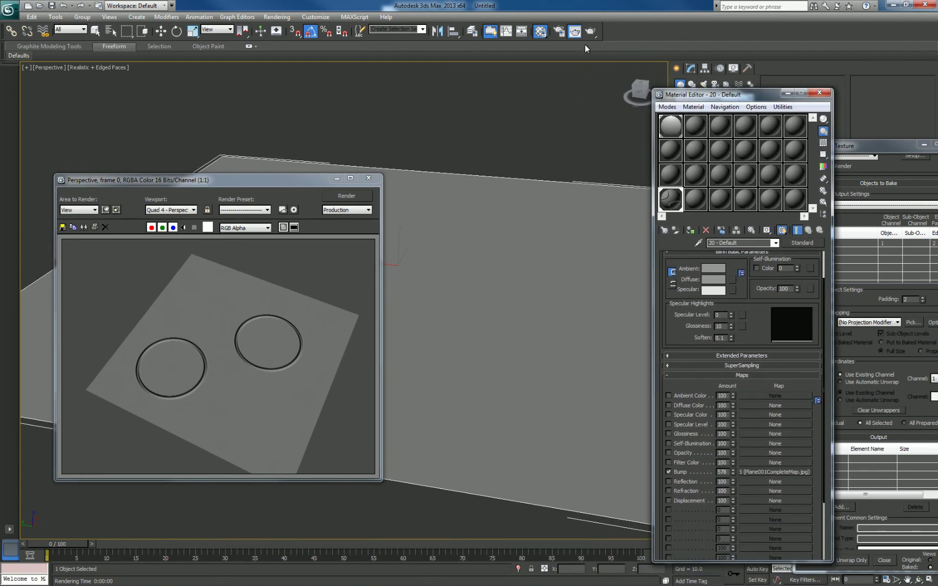
{"action": "key", "text": "shift+q"}
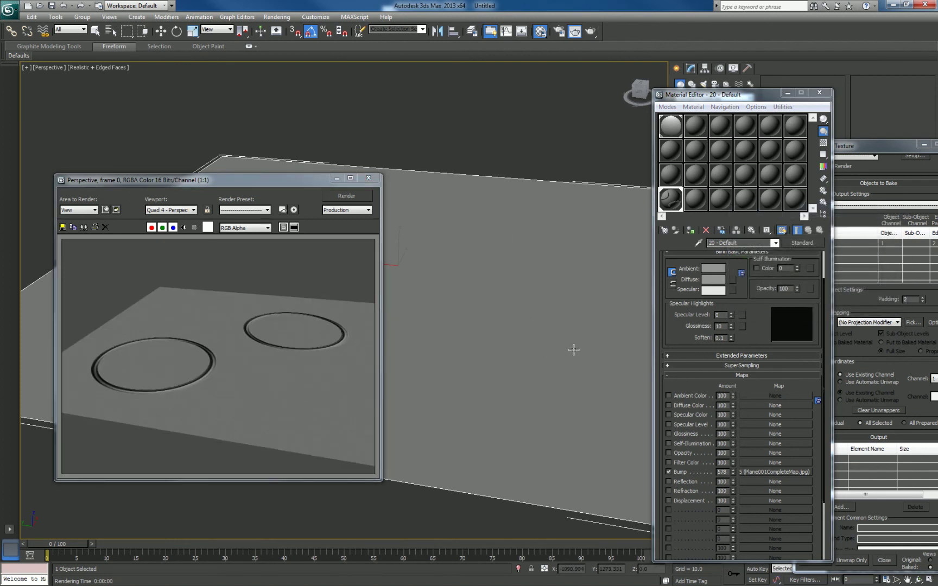
Raise the bump amount to 999 and render the plane from both the low and the higher viewing angle
{"action": "left_click_drag", "start_coordinate": [735, 475], "coordinate": [736, 391]}
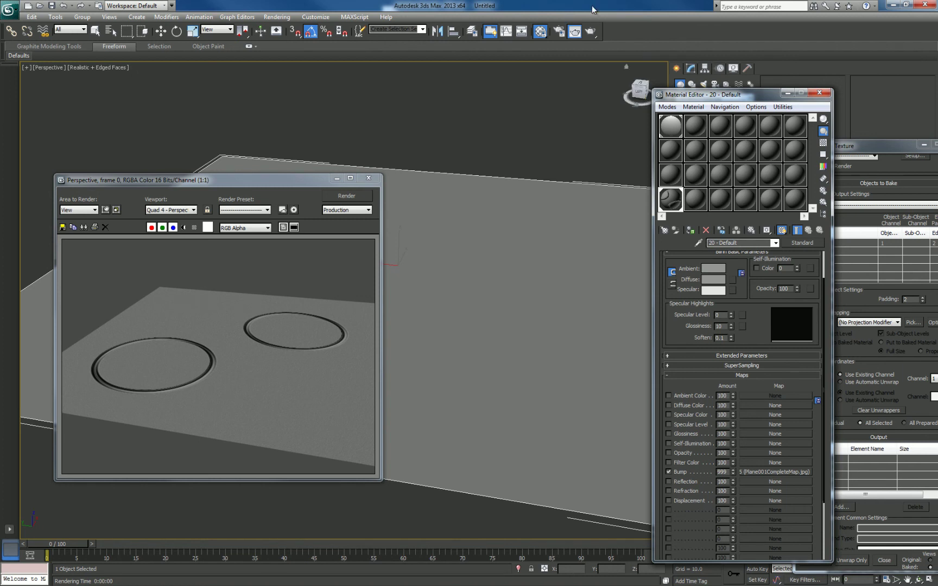
{"action": "left_click", "coordinate": [589, 28]}
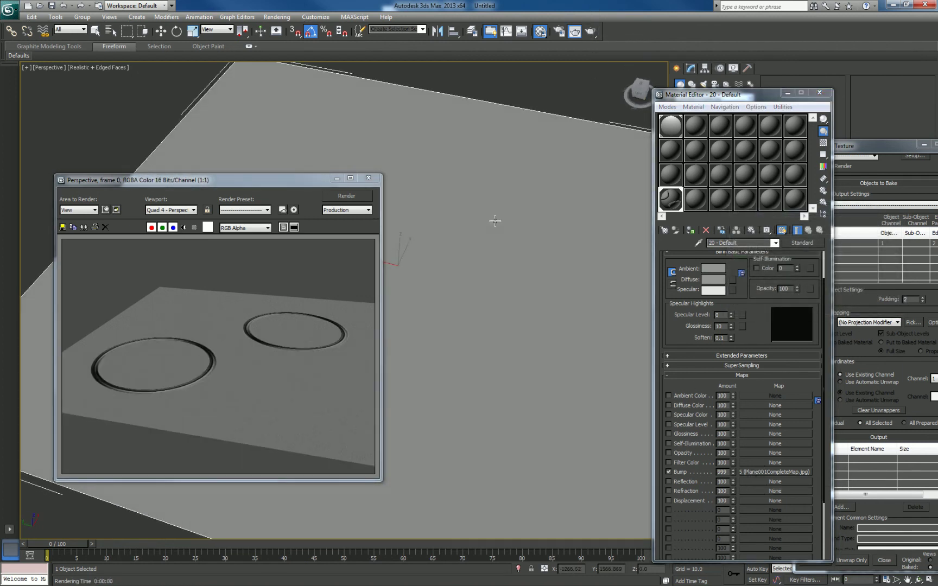
{"action": "scroll", "coordinate": [517, 201], "scroll_direction": "down", "scroll_amount": 4}
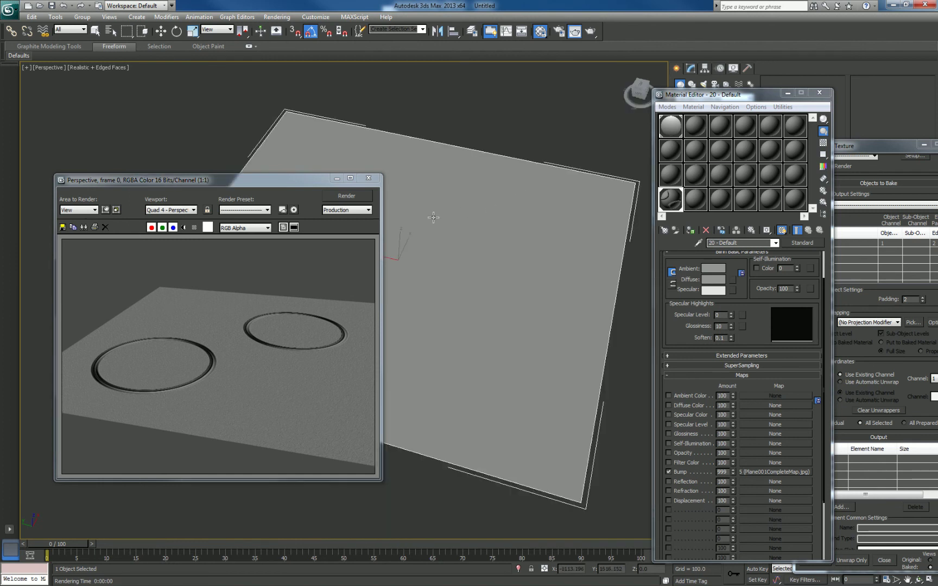
{"action": "left_click", "coordinate": [591, 31]}
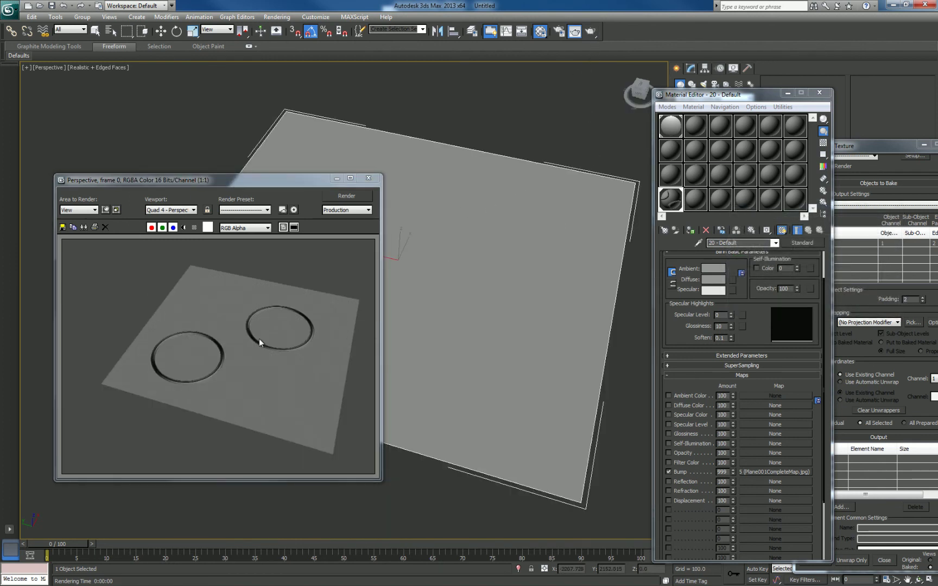
Reset the bump amount to 30 and clear the bump map from the plane's material
{"action": "right_click", "coordinate": [733, 474]}
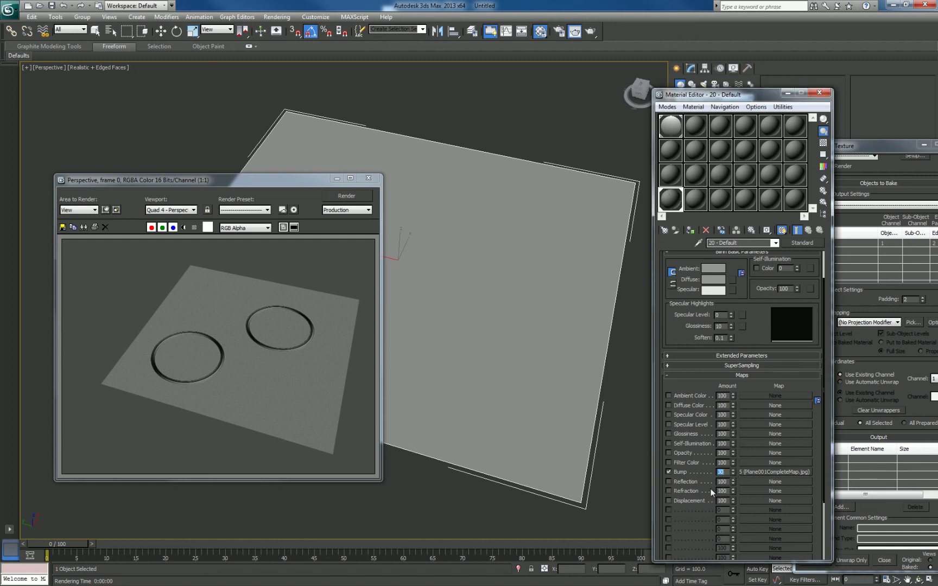
{"action": "key", "text": "Return"}
{"action": "key", "text": "ctrl+z"}
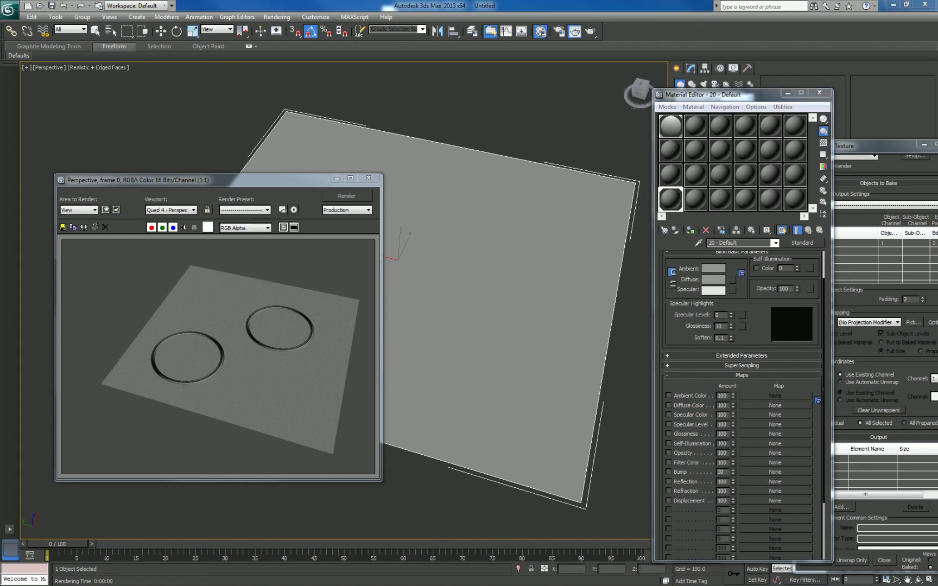
Switch to xNormal, load the baked 2048x2048 ring map into the Height map to normal map tool and generate its normal map
{"action": "key", "text": "alt+Tab"}
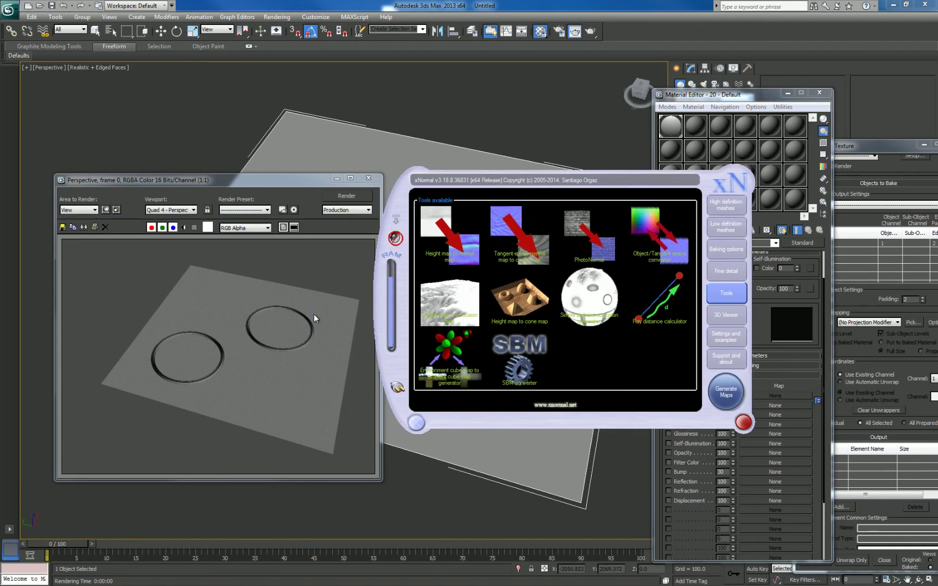
{"action": "left_click", "coordinate": [441, 259]}
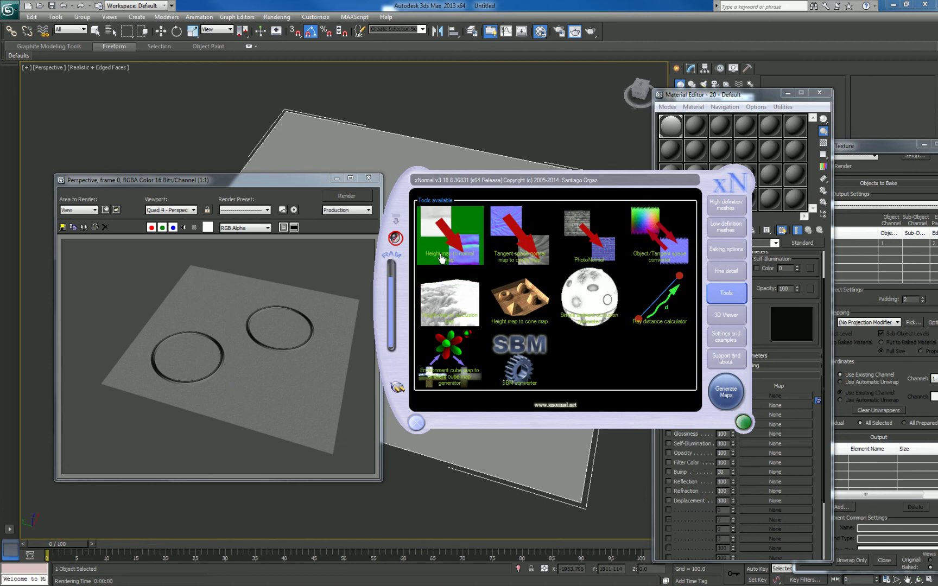
{"action": "left_click", "coordinate": [441, 259]}
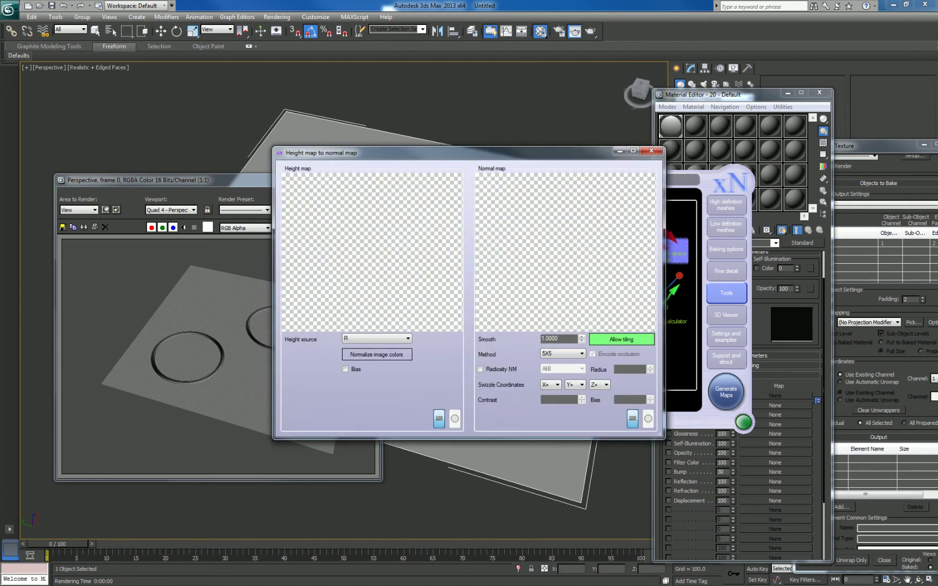
{"action": "left_click_drag", "start_coordinate": [165, 367], "coordinate": [384, 282]}
{"action": "right_click", "coordinate": [546, 288]}
{"action": "left_click", "coordinate": [563, 276]}
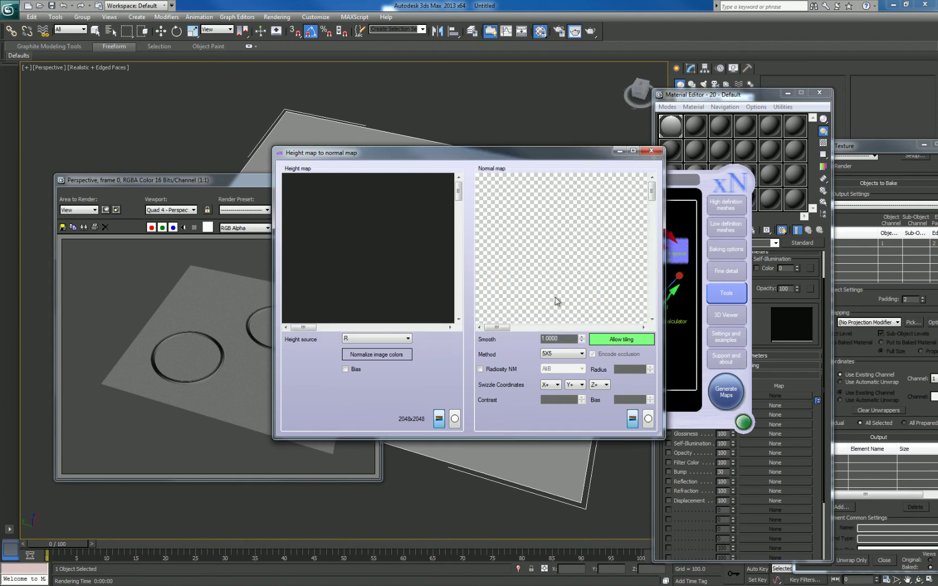
{"action": "left_click_drag", "start_coordinate": [498, 328], "coordinate": [514, 328]}
{"action": "left_click_drag", "start_coordinate": [649, 199], "coordinate": [651, 216]}
{"action": "mouse_move", "coordinate": [524, 329]}
{"action": "left_mouse_down"}
{"action": "mouse_move", "coordinate": [575, 330]}
{"action": "mouse_move", "coordinate": [532, 329]}
{"action": "left_mouse_up"}
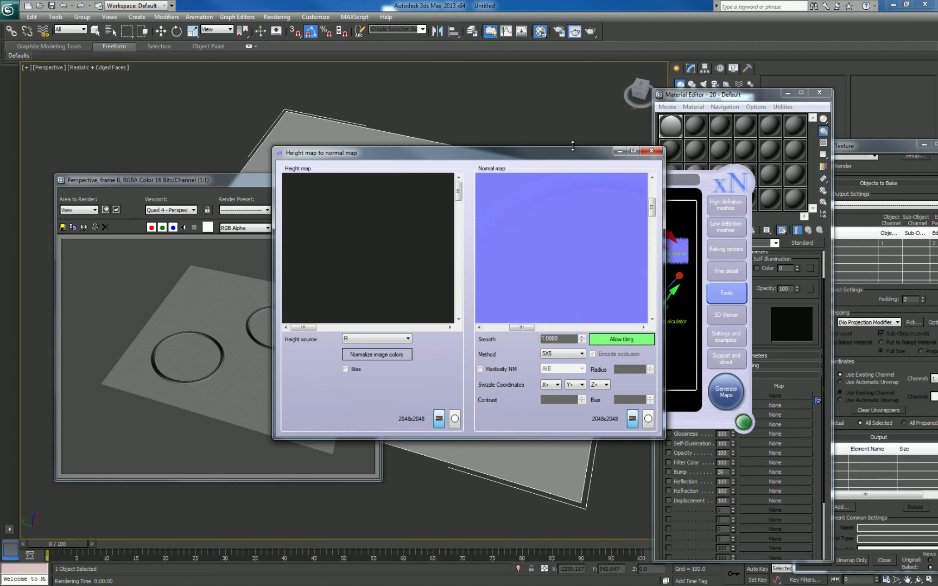
{"action": "left_click_drag", "start_coordinate": [573, 145], "coordinate": [573, 77]}
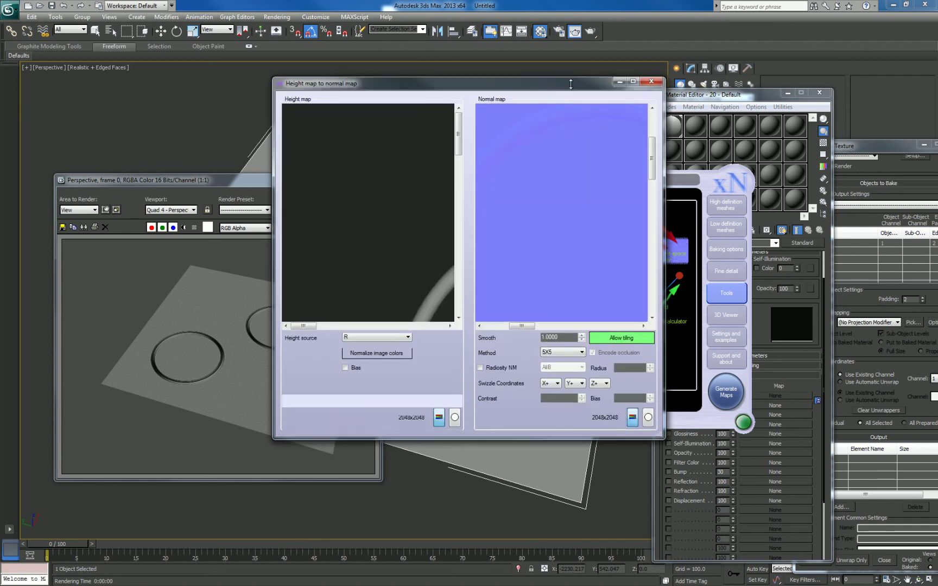
Save the generated normal map as testin_n.jpg in the textures folder, replacing the existing file, and return to 3ds Max
{"action": "right_click", "coordinate": [551, 245]}
{"action": "left_click", "coordinate": [579, 263]}
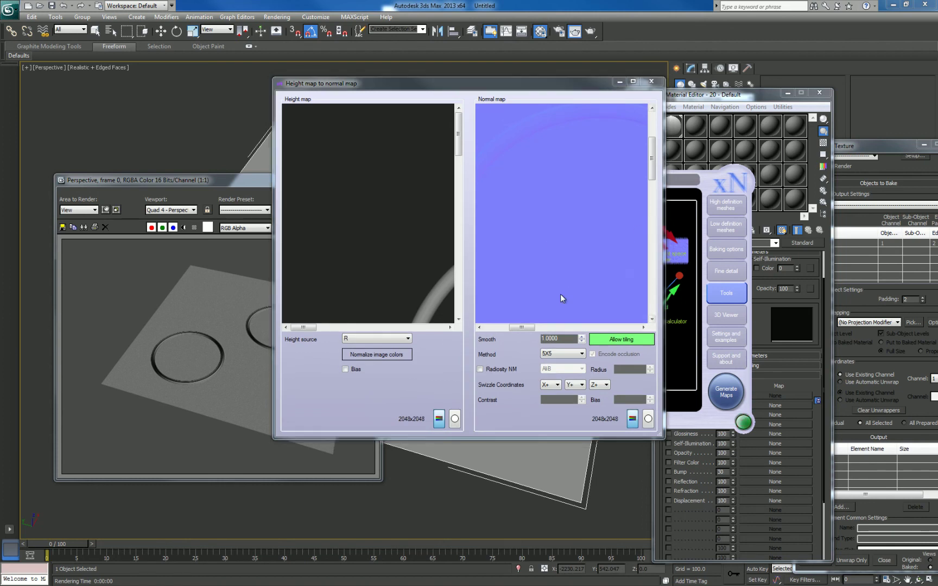
{"action": "left_click", "coordinate": [440, 380]}
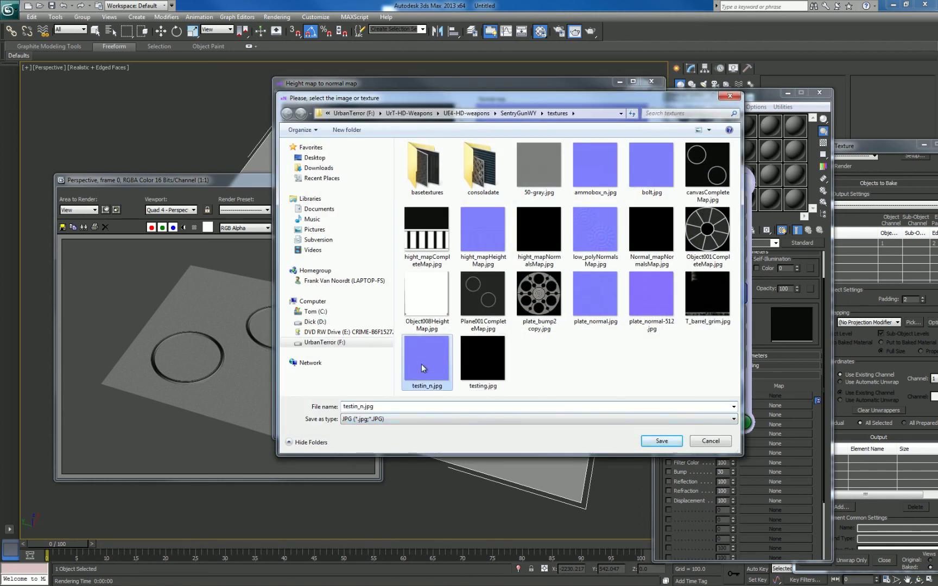
{"action": "left_click", "coordinate": [662, 441]}
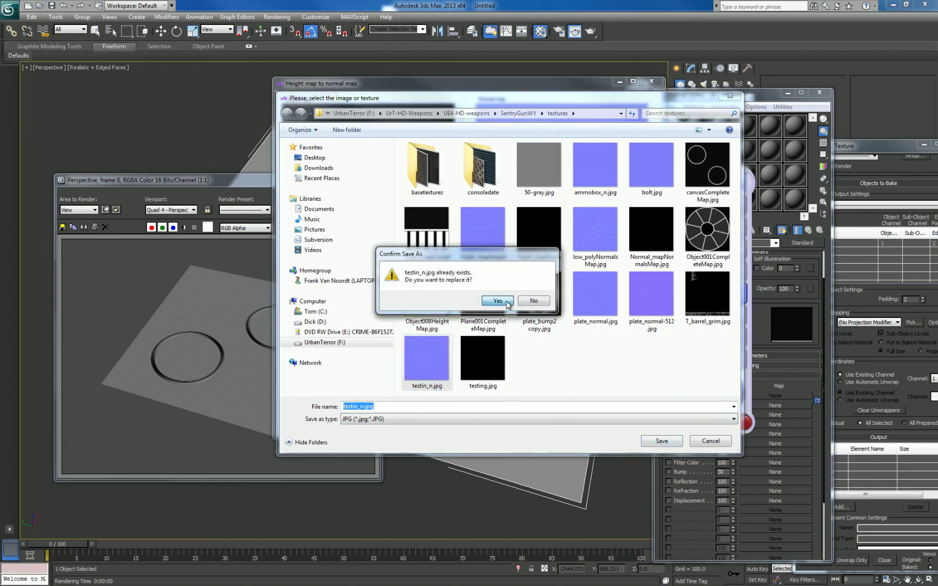
{"action": "left_click", "coordinate": [497, 301]}
{"action": "left_click", "coordinate": [507, 329]}
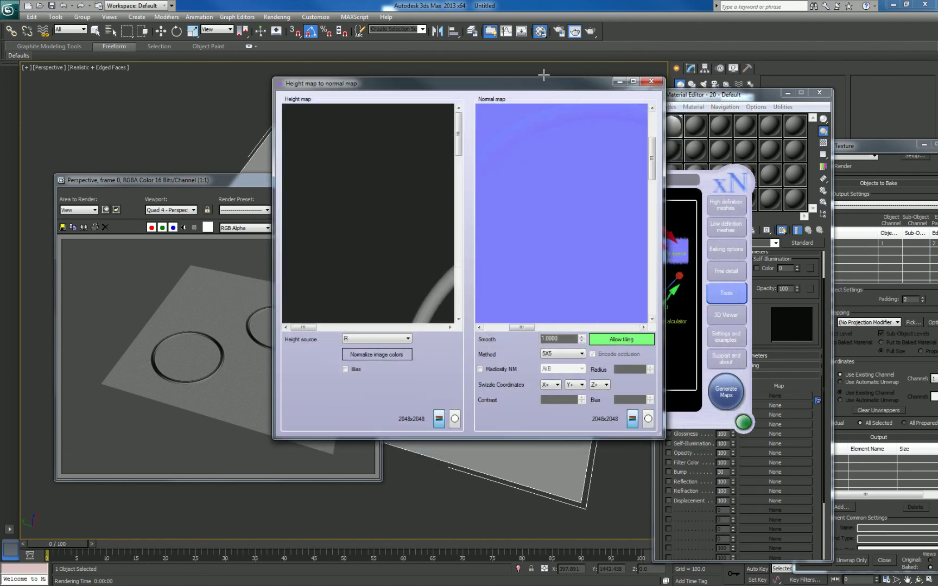
{"action": "left_click", "coordinate": [545, 74]}
{"action": "left_click_drag", "start_coordinate": [261, 184], "coordinate": [1, 269]}
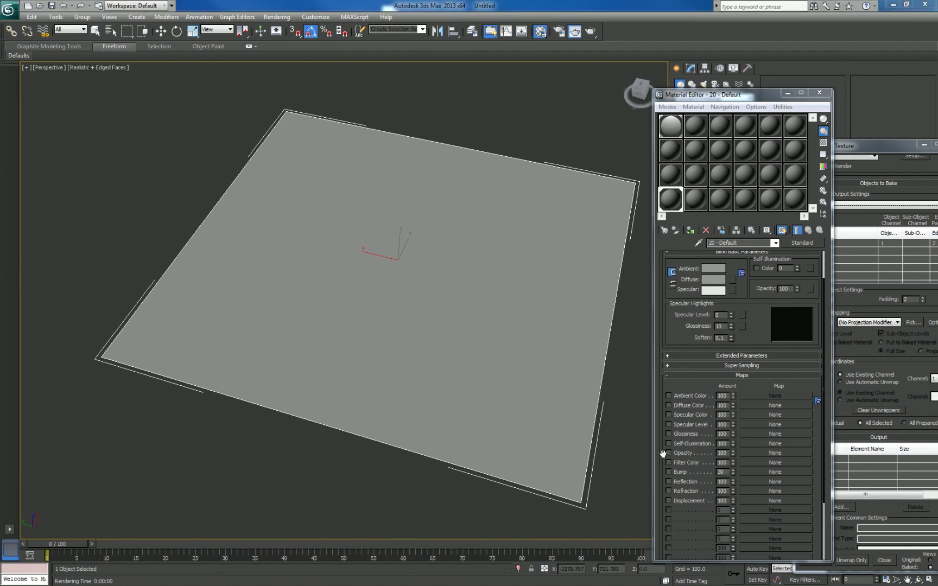
{"action": "left_click", "coordinate": [753, 462]}
{"action": "left_click", "coordinate": [752, 461]}
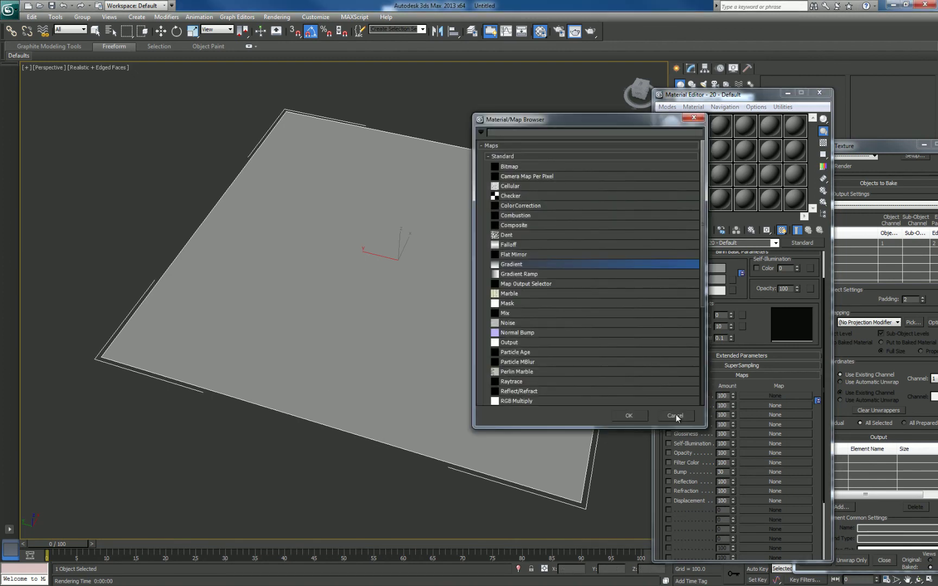
{"action": "left_click", "coordinate": [676, 415]}
Assign a Normal Bump map to the material's Bump slot and load testin_n.jpg as its Normal map
{"action": "left_click", "coordinate": [762, 470]}
{"action": "left_click", "coordinate": [516, 332]}
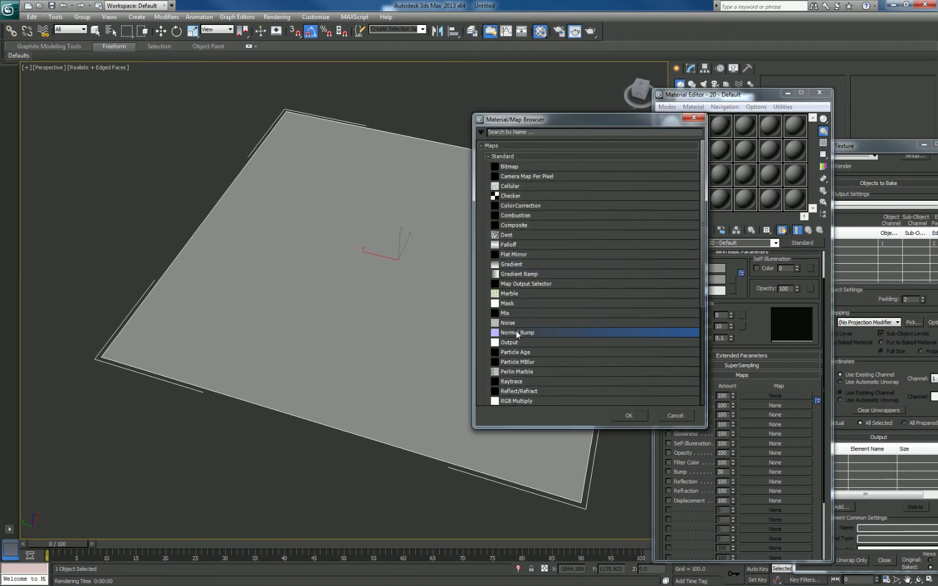
{"action": "double_click", "coordinate": [517, 332]}
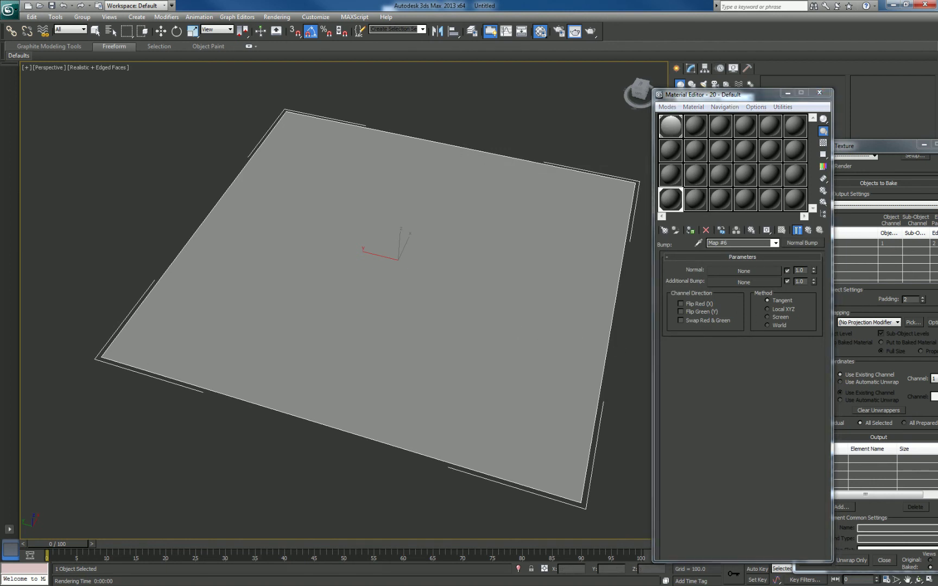
{"action": "left_click_drag", "start_coordinate": [0, 418], "coordinate": [740, 272]}
Render the plane with the new normal map, inspect the result and close the render window
{"action": "key", "text": "shift+q"}
{"action": "left_click_drag", "start_coordinate": [241, 222], "coordinate": [440, 155]}
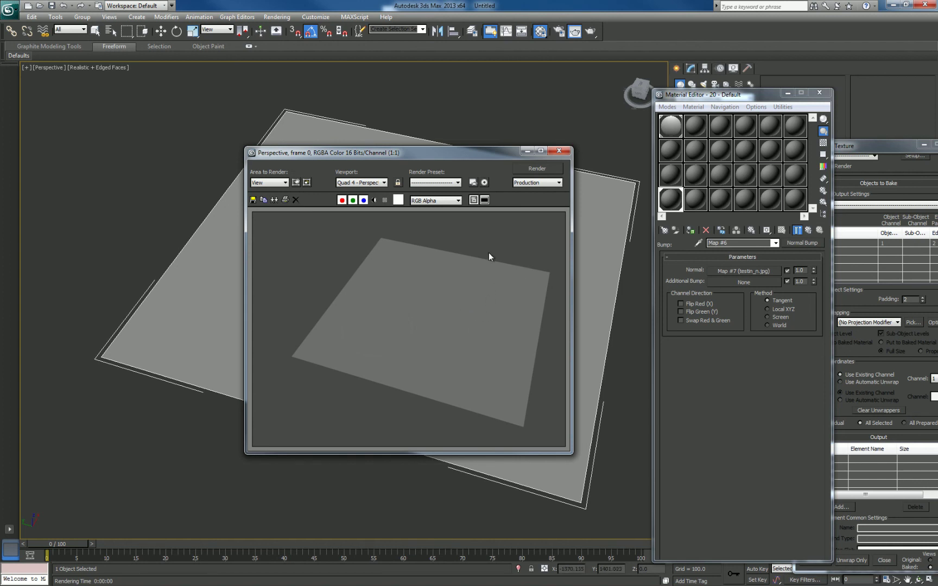
{"action": "left_click_drag", "start_coordinate": [457, 149], "coordinate": [377, 150]}
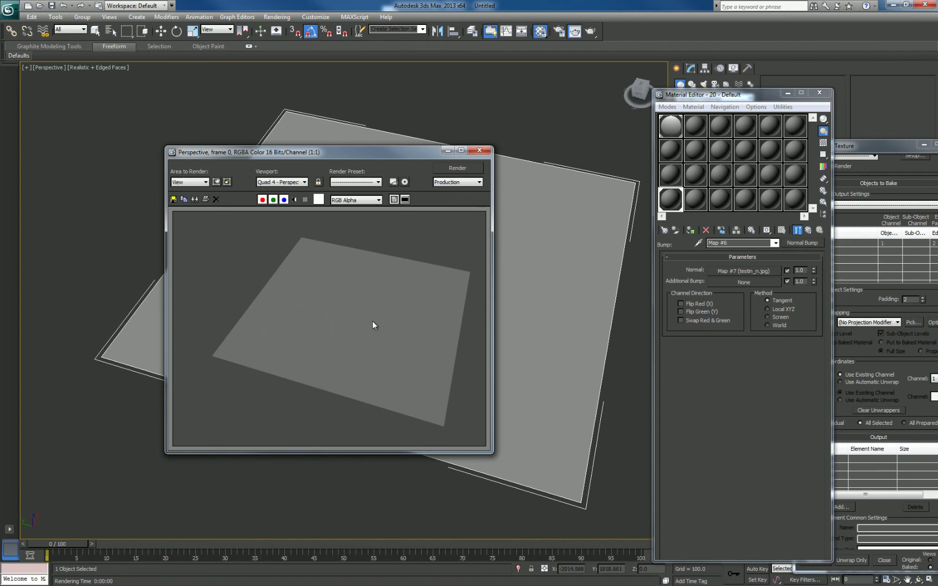
{"action": "left_click_drag", "start_coordinate": [398, 167], "coordinate": [354, 169]}
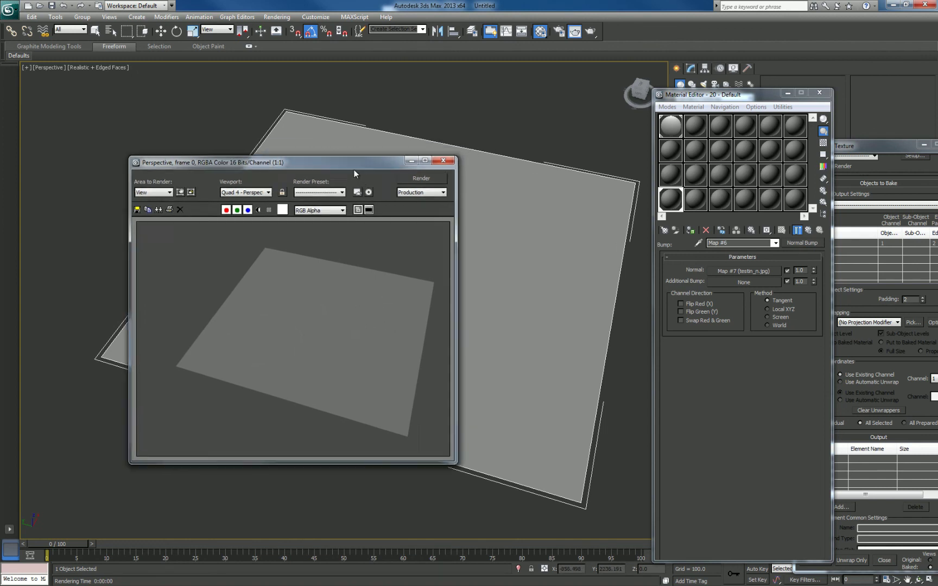
{"action": "left_click", "coordinate": [98, 272]}
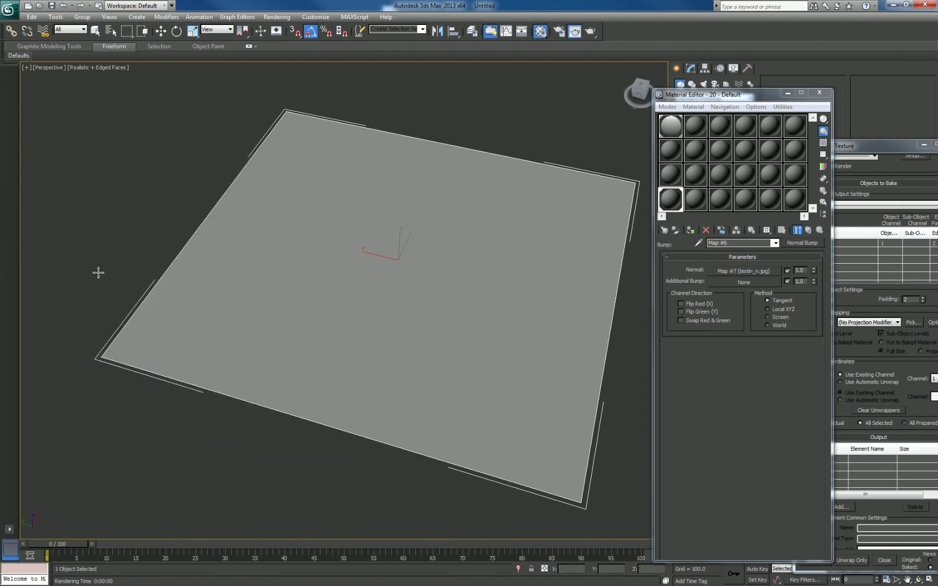
Return to the parent material, raise the bump amount to 459 and render the plane
{"action": "left_click", "coordinate": [777, 243]}
{"action": "left_click", "coordinate": [727, 251]}
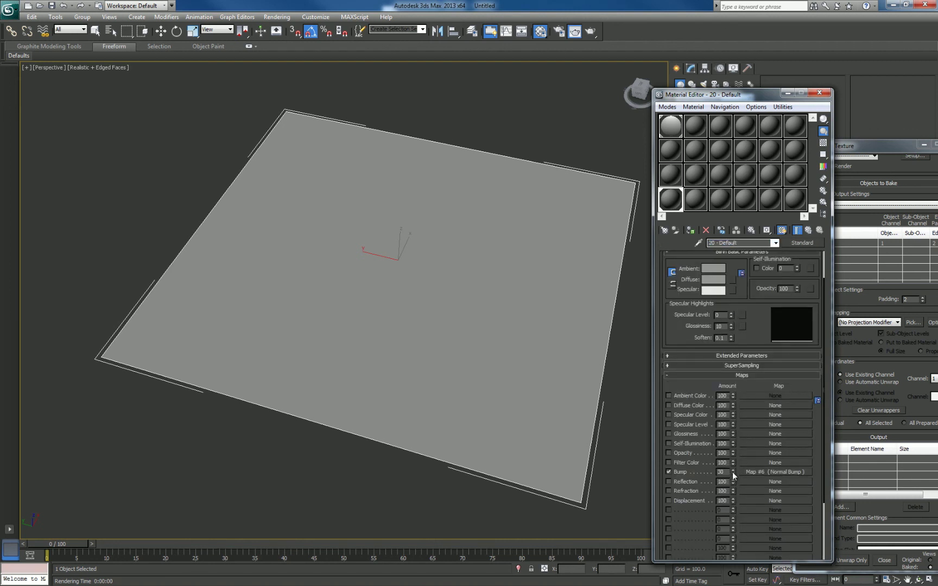
{"action": "left_click_drag", "start_coordinate": [733, 472], "coordinate": [732, 413]}
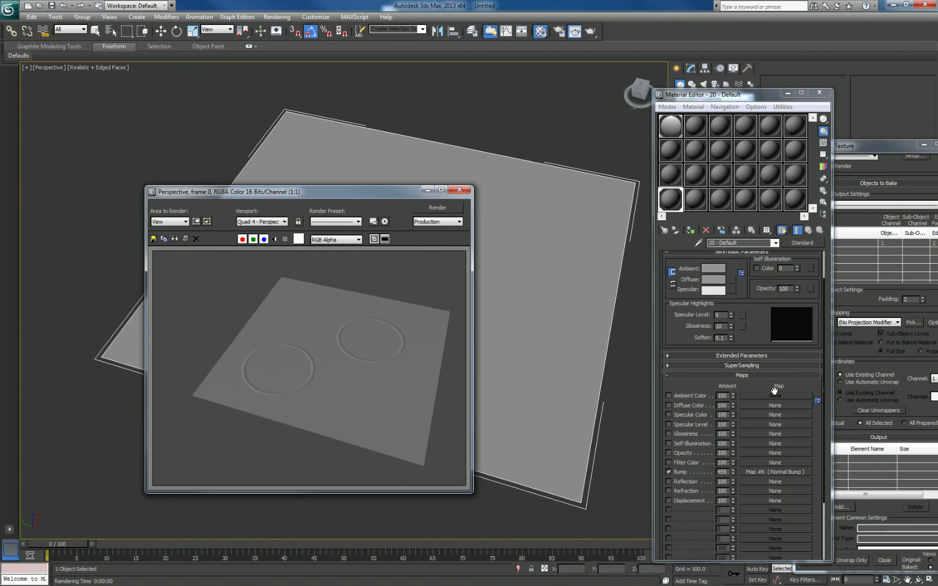
Set the Normal amount of the Normal Bump map to 5.5 and render the plane again
{"action": "left_click", "coordinate": [775, 472]}
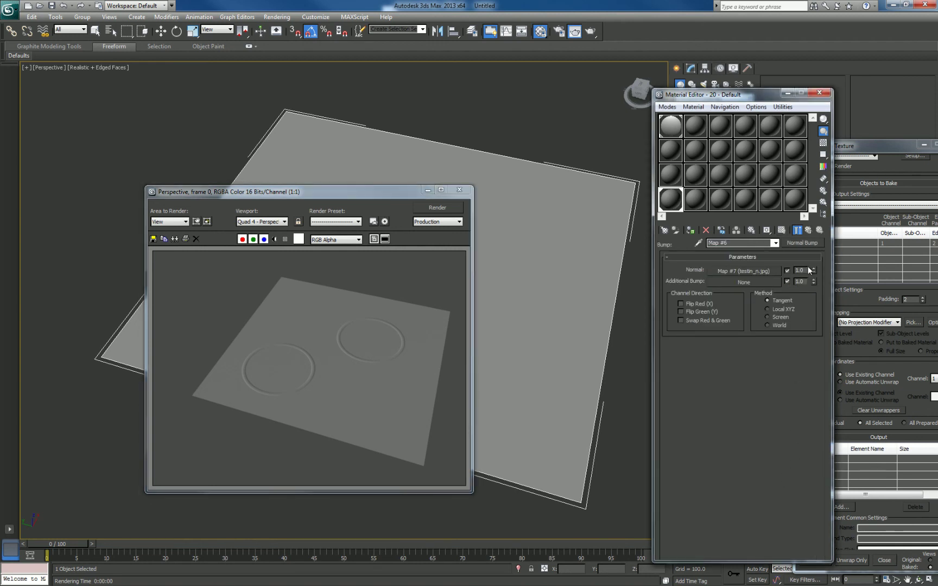
{"action": "mouse_move", "coordinate": [815, 272]}
{"action": "left_mouse_down"}
{"action": "mouse_move", "coordinate": [816, 247]}
{"action": "mouse_move", "coordinate": [814, 271]}
{"action": "left_mouse_up"}
{"action": "left_click", "coordinate": [787, 281]}
{"action": "left_click", "coordinate": [596, 33]}
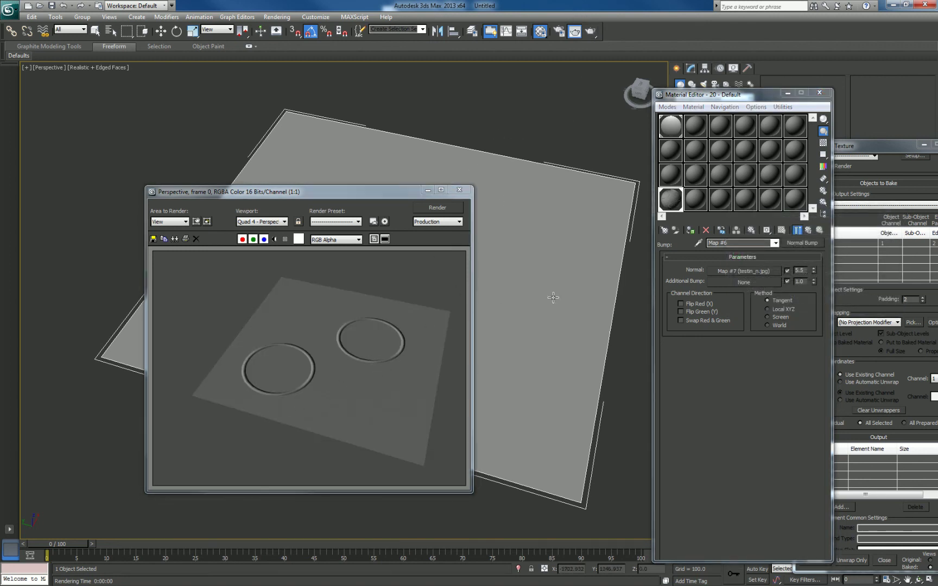
Raise the parent material's bump amount to 999 and render the plane
{"action": "left_click", "coordinate": [776, 244]}
{"action": "left_click", "coordinate": [766, 248]}
{"action": "left_click_drag", "start_coordinate": [737, 475], "coordinate": [739, 304]}
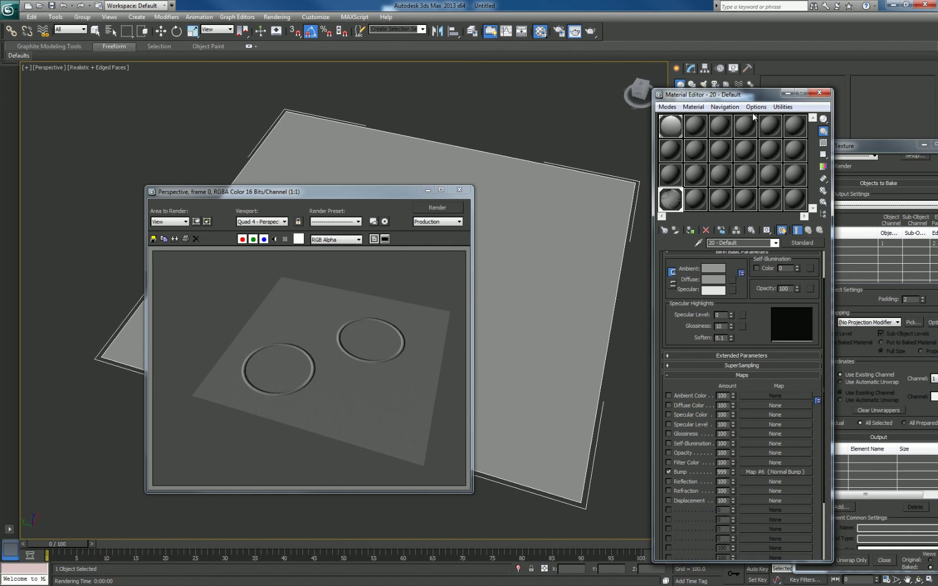
{"action": "left_click", "coordinate": [531, 223]}
{"action": "key", "text": "shift+q"}
{"action": "key", "text": "q"}
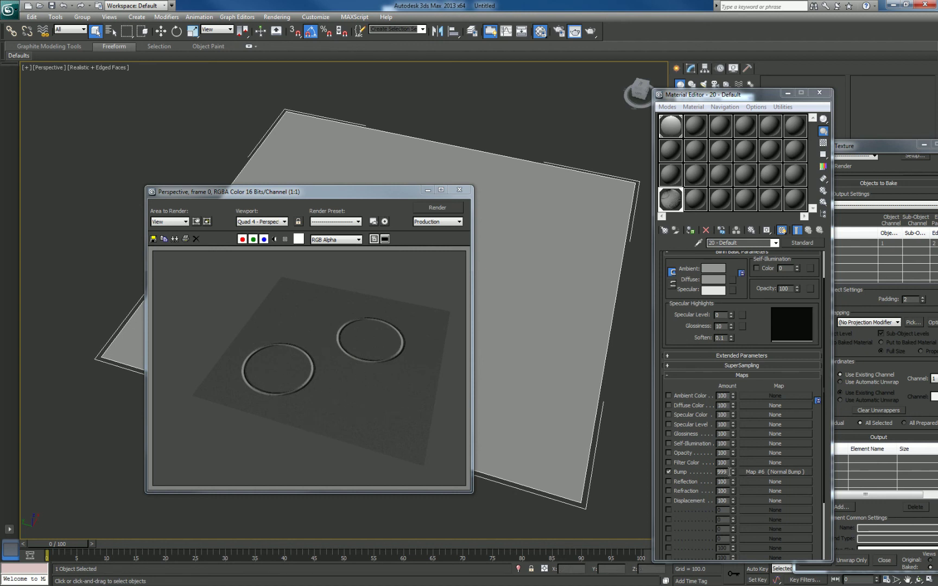
Set the bump amount to 760, load Plane001CompleteMap.jpg as the Additional Bump of the Normal Bump map, and render the plane
{"action": "left_click_drag", "start_coordinate": [733, 473], "coordinate": [717, 9]}
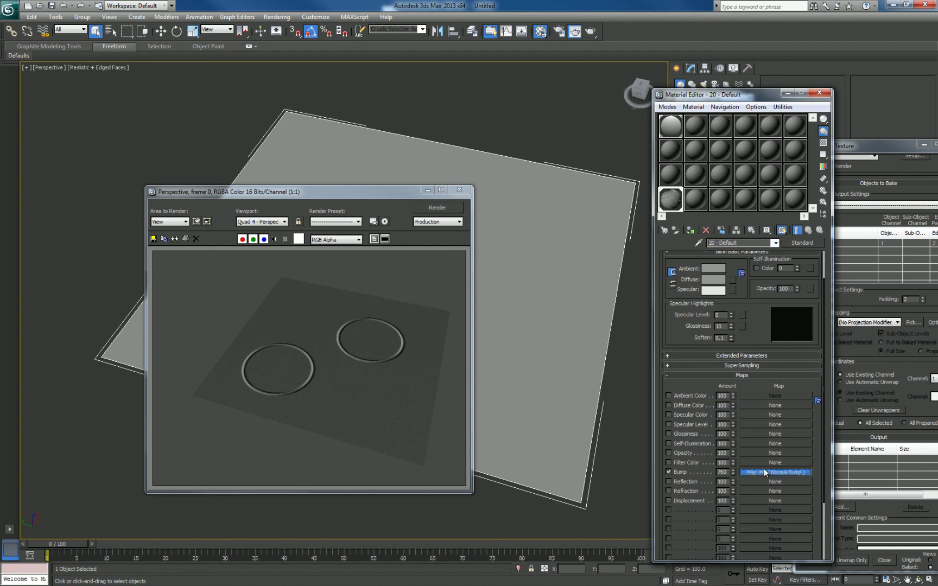
{"action": "left_click", "coordinate": [782, 472]}
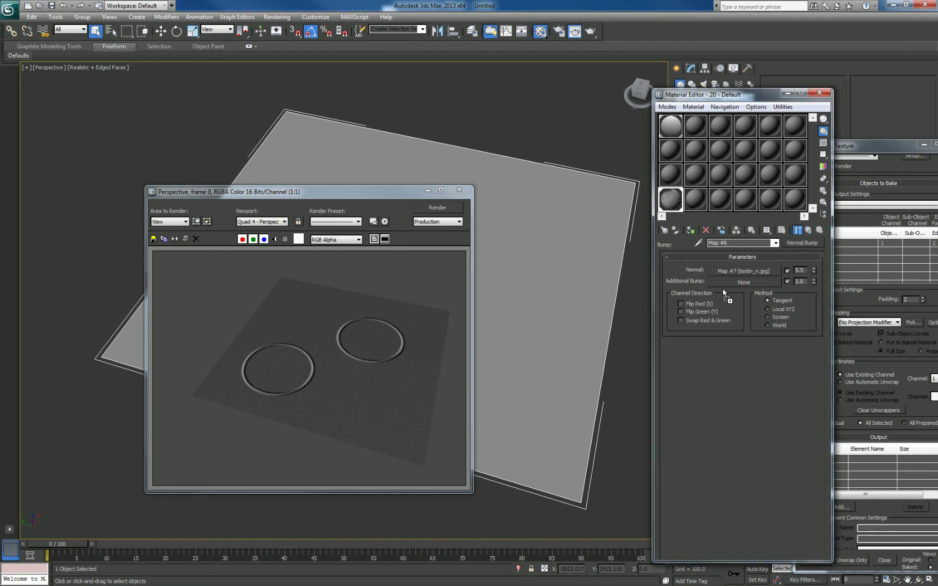
{"action": "left_click_drag", "start_coordinate": [730, 286], "coordinate": [731, 283]}
{"action": "left_click", "coordinate": [592, 32]}
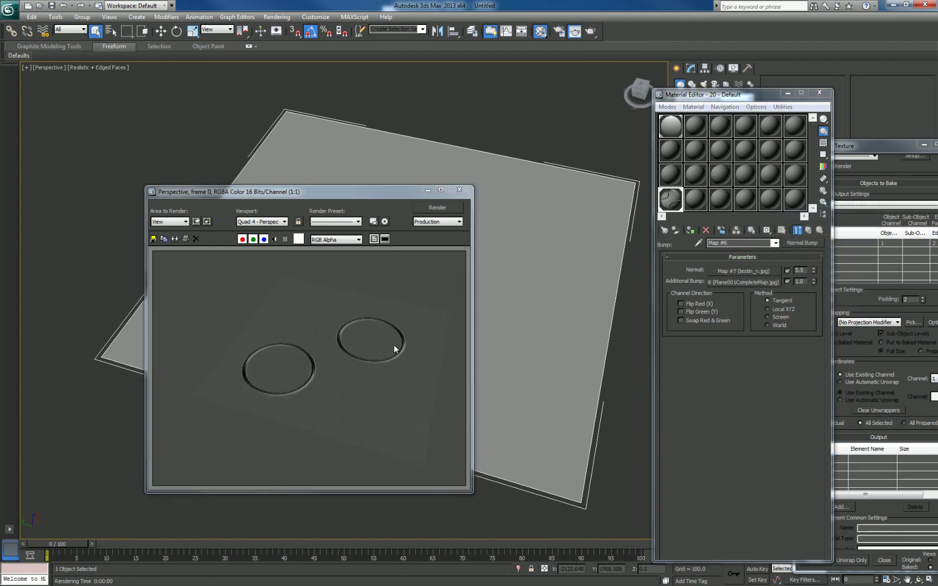
Raise the Additional Bump amount to 14.0 and render the plane
{"action": "left_click_drag", "start_coordinate": [814, 283], "coordinate": [813, 255]}
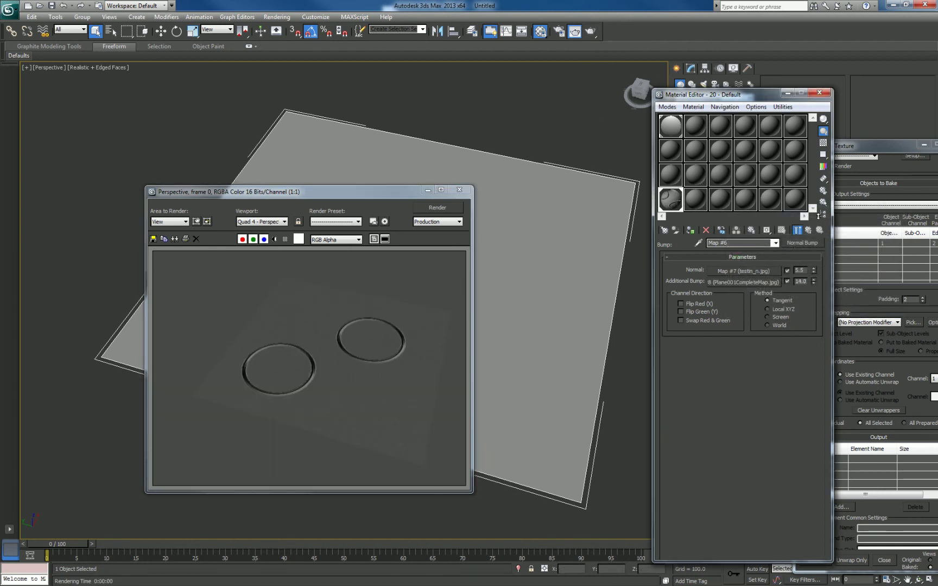
{"action": "left_click", "coordinate": [591, 33]}
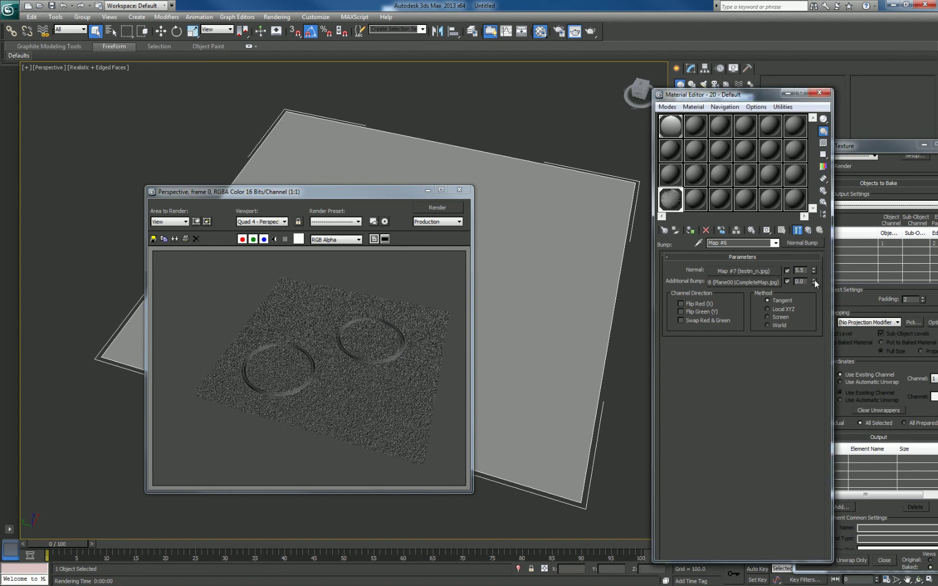
Inspect the render up close, set both the Normal and Additional Bump amounts to 0.0, and render the plane again
{"action": "left_click_drag", "start_coordinate": [814, 282], "coordinate": [818, 283]}
{"action": "right_click", "coordinate": [813, 271]}
{"action": "left_click_drag", "start_coordinate": [370, 192], "coordinate": [200, 223]}
{"action": "scroll", "coordinate": [448, 282], "scroll_direction": "up", "scroll_amount": 1}
{"action": "scroll", "coordinate": [451, 290], "scroll_direction": "up", "scroll_amount": 2}
{"action": "scroll", "coordinate": [440, 289], "scroll_direction": "down", "scroll_amount": 3}
{"action": "scroll", "coordinate": [423, 296], "scroll_direction": "up", "scroll_amount": 1}
{"action": "left_click_drag", "start_coordinate": [206, 226], "coordinate": [267, 213]}
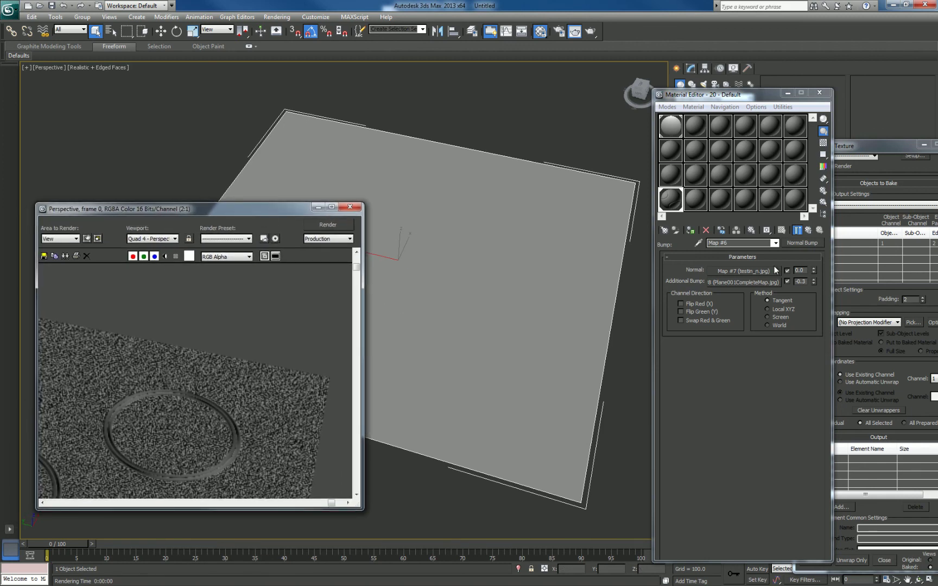
{"action": "right_click", "coordinate": [813, 282]}
{"action": "left_click", "coordinate": [590, 31]}
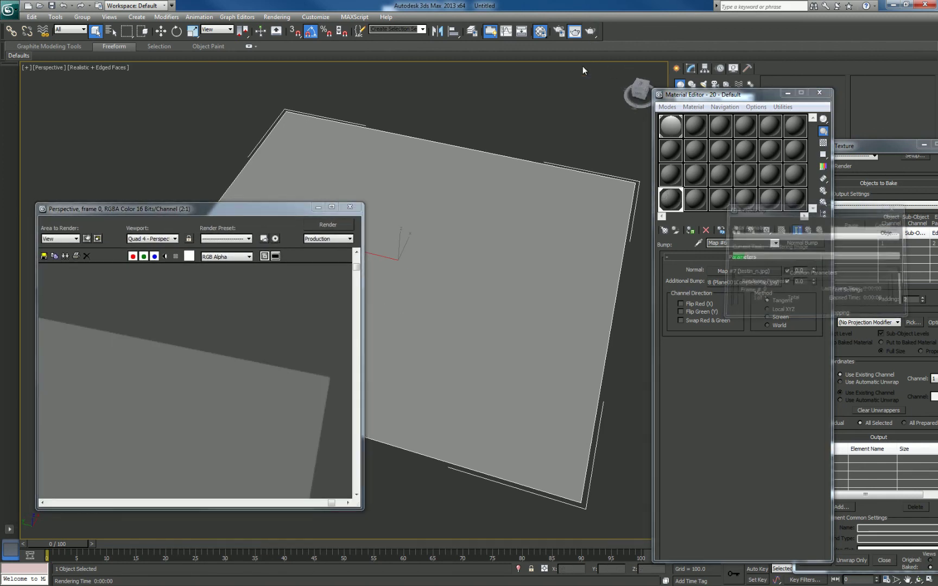
{"action": "left_click_drag", "start_coordinate": [293, 222], "coordinate": [368, 156]}
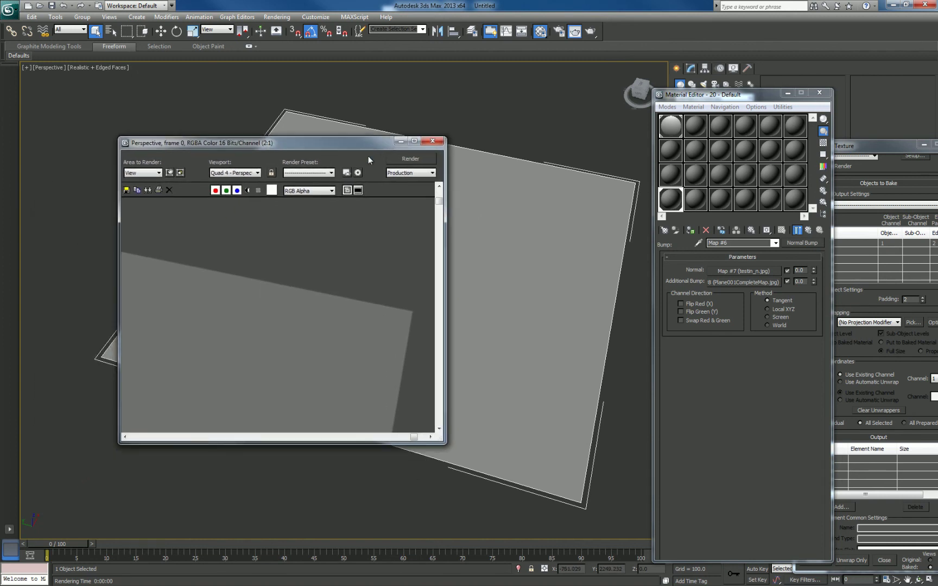
Render the plane with the Normal amount at 1.0 and once more with it at 6.0
{"action": "right_click", "coordinate": [813, 269]}
{"action": "type", "text": "1"}
{"action": "key", "text": "Return"}
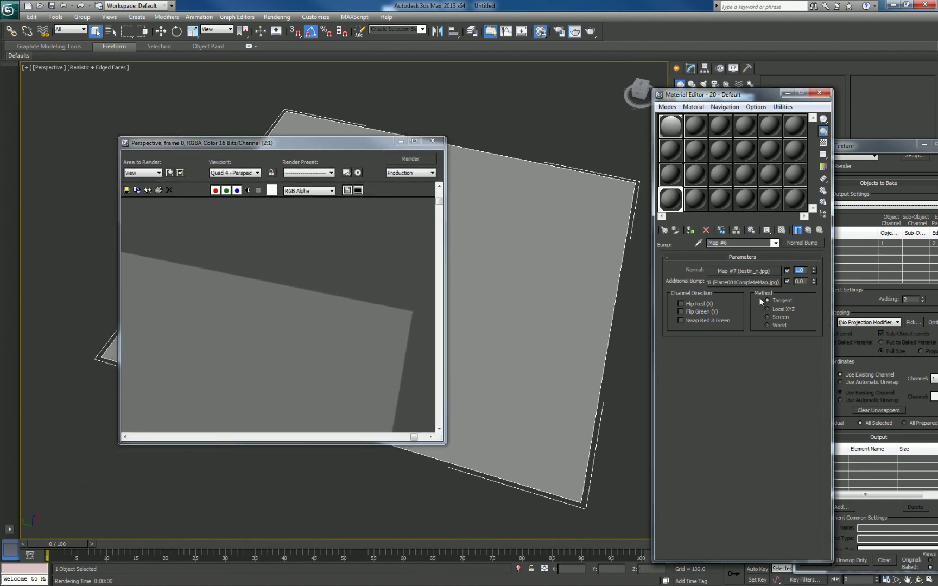
{"action": "left_click", "coordinate": [589, 34]}
{"action": "left_click_drag", "start_coordinate": [814, 270], "coordinate": [814, 255]}
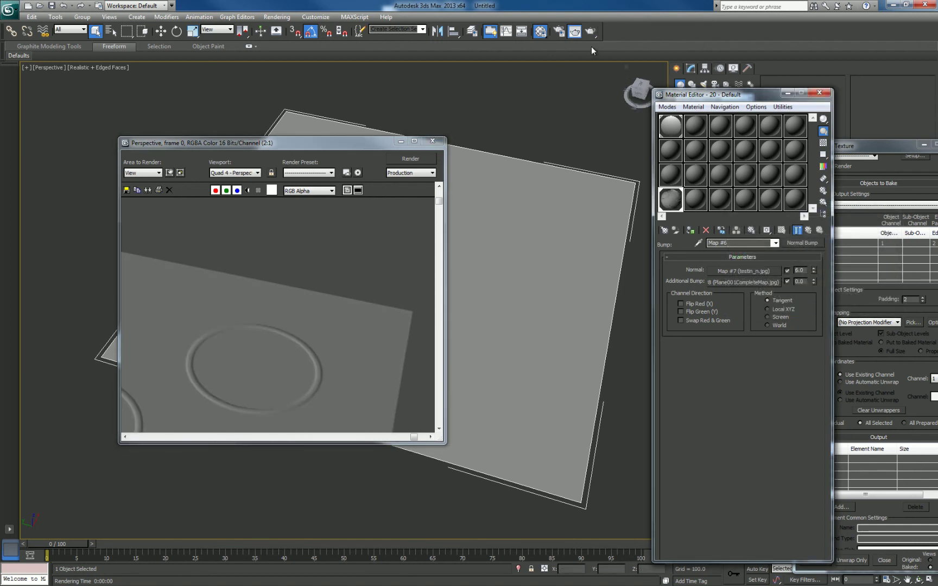
{"action": "left_click", "coordinate": [590, 31]}
Reset the Normal amount of the Normal Bump map to 0.0
{"action": "key", "text": "shift+z"}
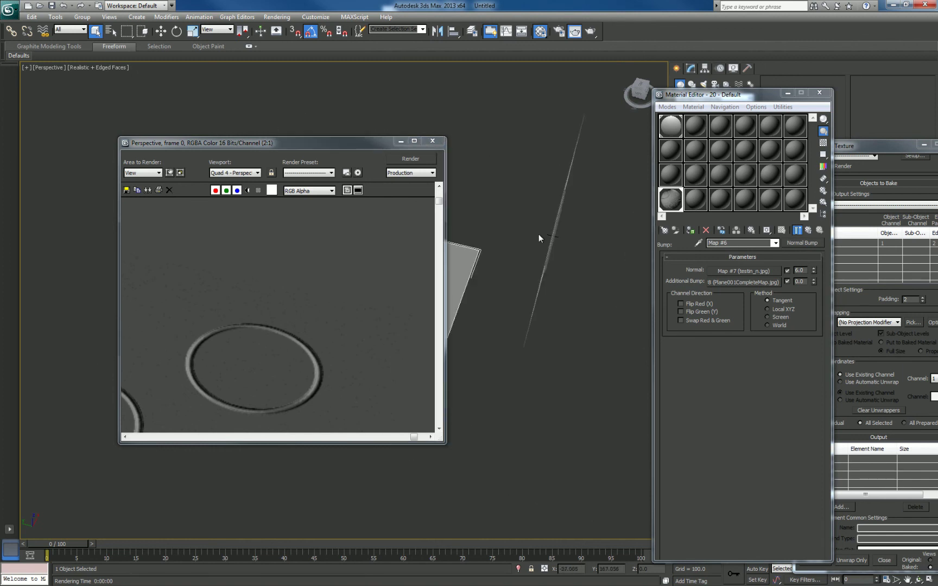
{"action": "key", "text": "shift+z"}
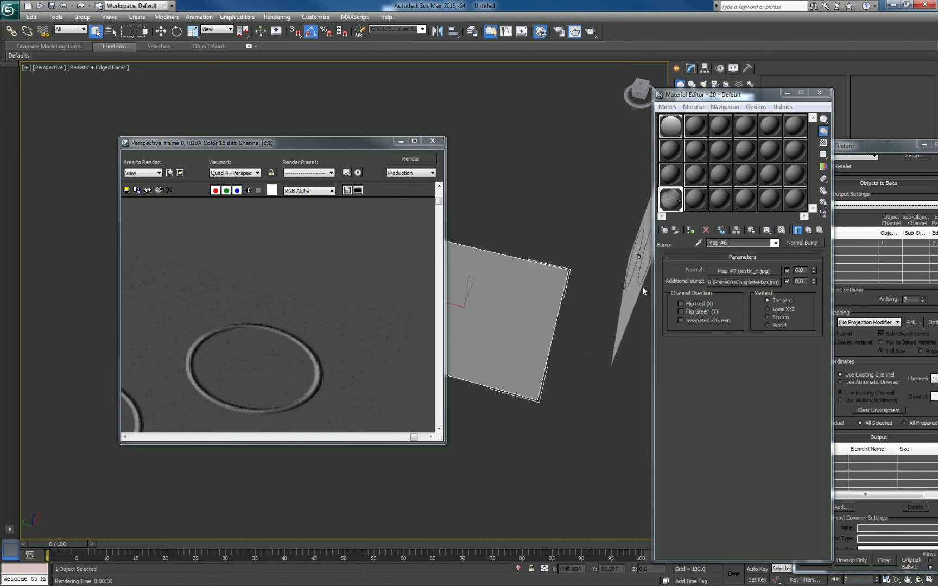
{"action": "right_click", "coordinate": [815, 268]}
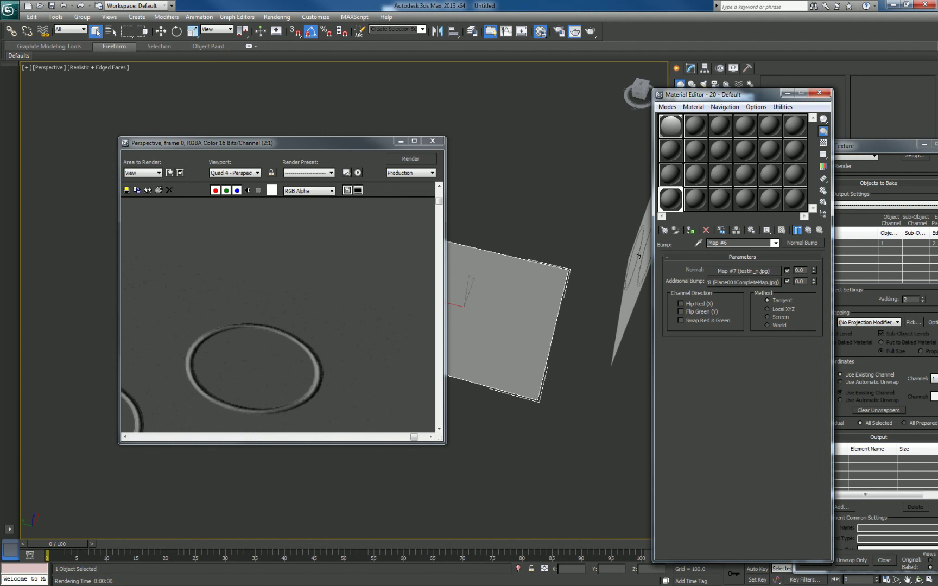
Examine the baked ring map Plane001CompleteMap.jpg in Windows Photo Viewer, then close it and return to 3ds Max
{"action": "left_click", "coordinate": [639, 255]}
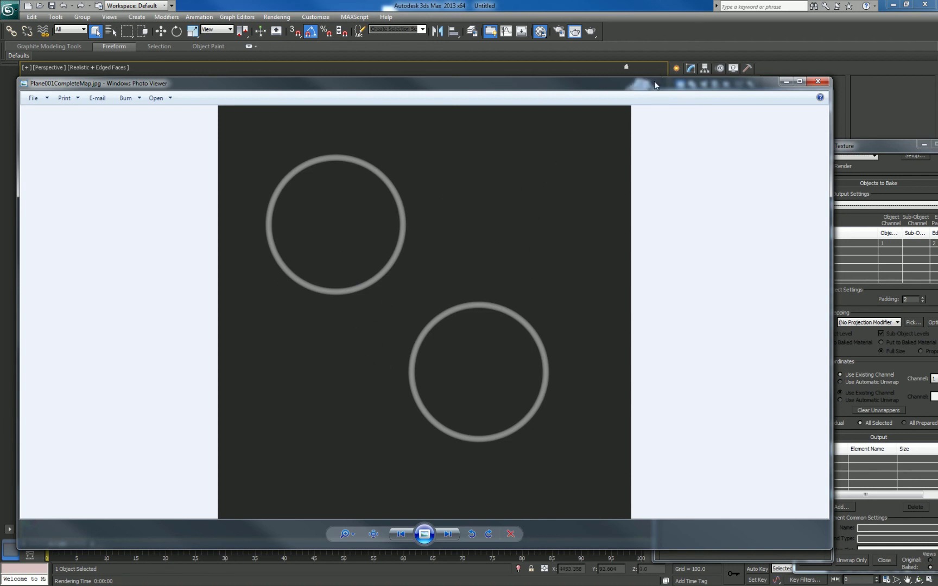
{"action": "left_click_drag", "start_coordinate": [648, 90], "coordinate": [517, 121]}
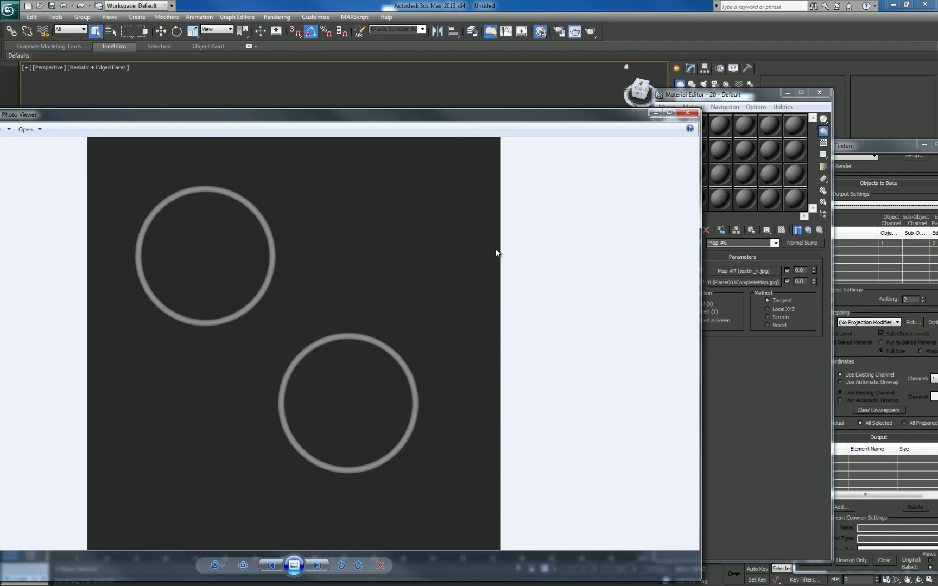
{"action": "left_click_drag", "start_coordinate": [479, 115], "coordinate": [540, 86]}
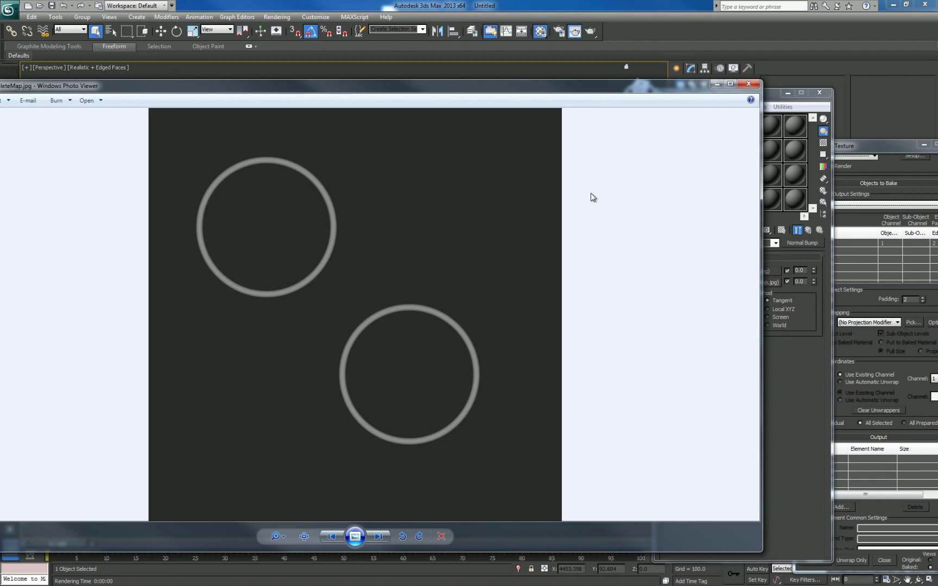
{"action": "left_click", "coordinate": [749, 85]}
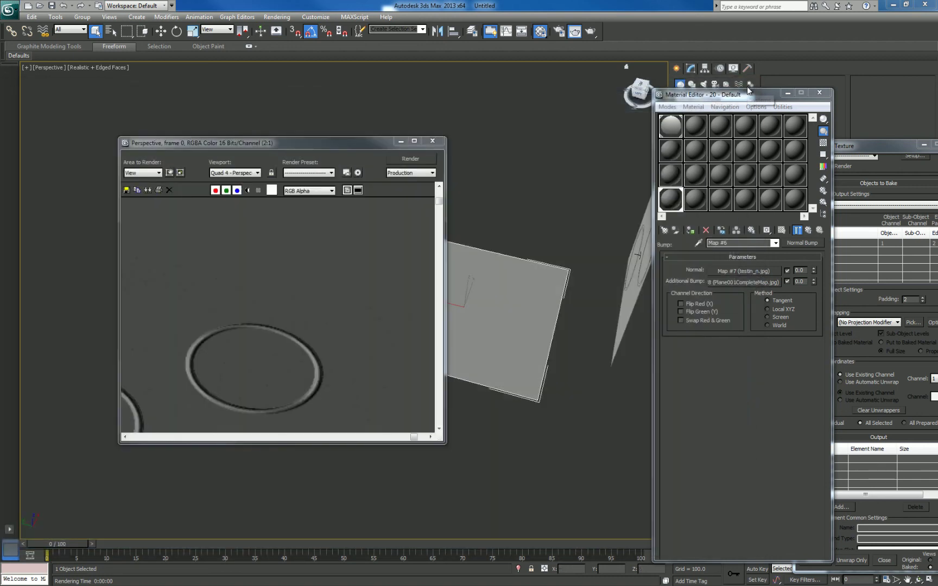